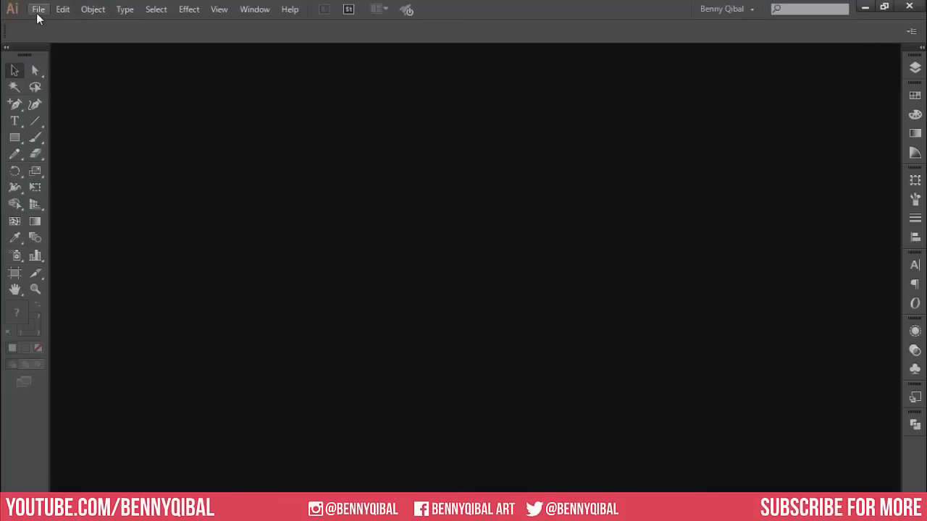
# Start a new document named Christmas at Letter 8.5 × 11 in, measured in inches
pyautogui.click(38, 10)
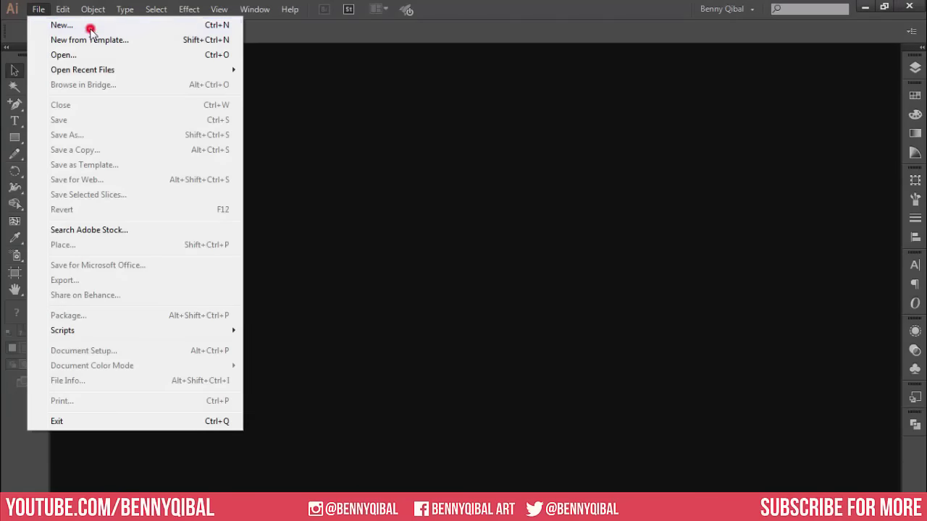
pyautogui.click(90, 28)
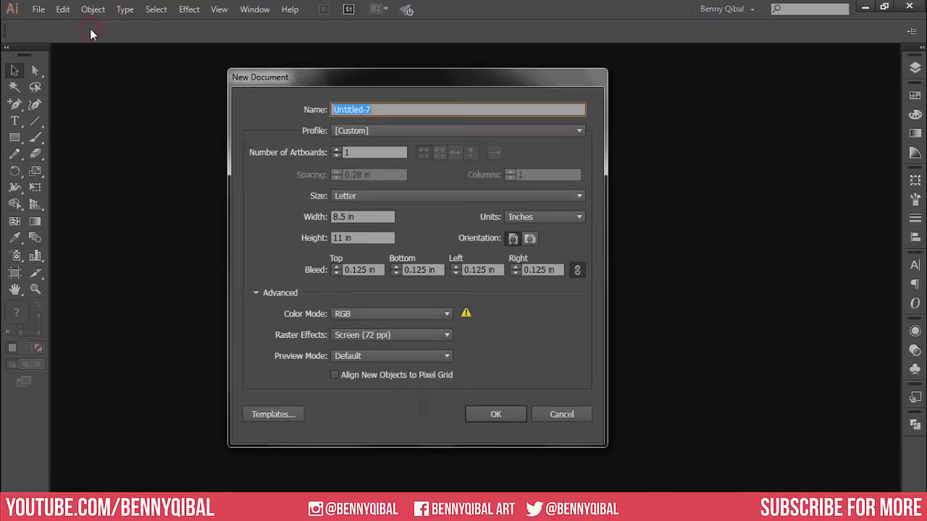
pyautogui.doubleClick(410, 109)
pyautogui.write('C')
pyautogui.write('hris')
pyautogui.write('tmas')
pyautogui.click(367, 217)
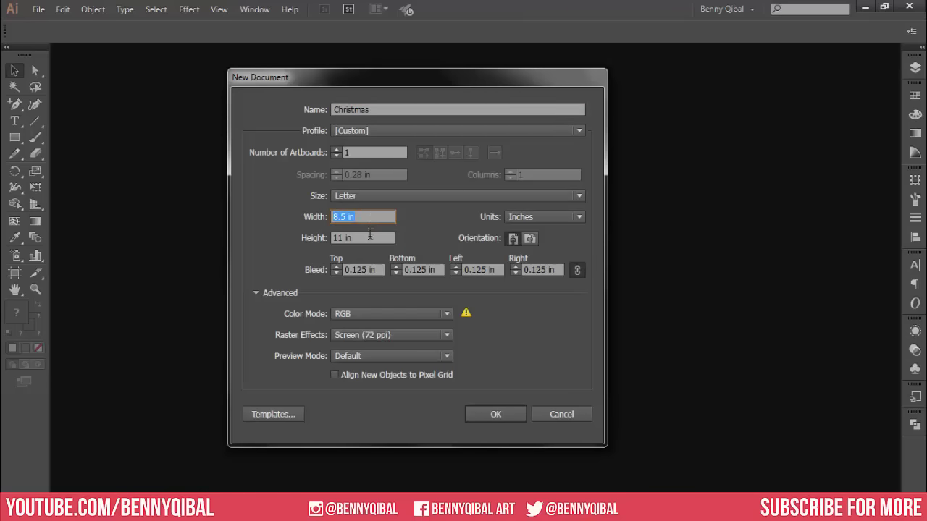
pyautogui.click(550, 218)
pyautogui.click(541, 262)
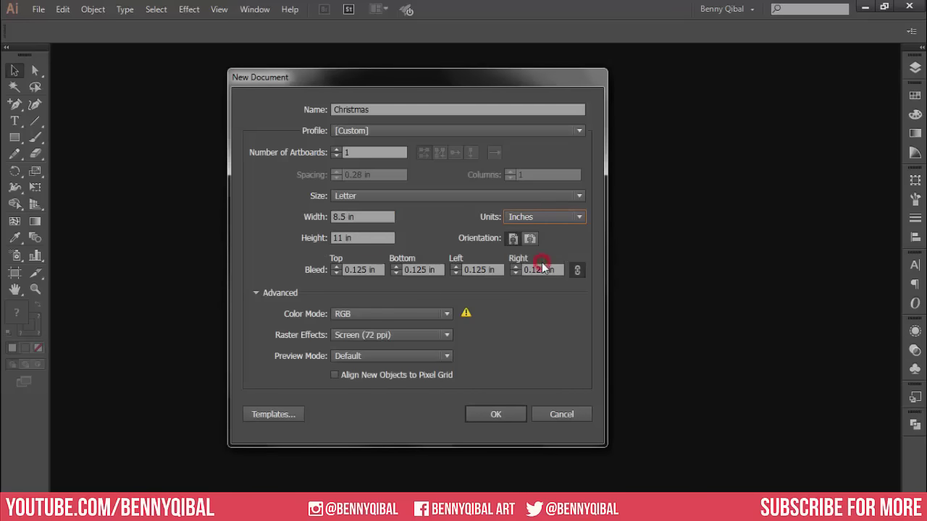
# Keep 0.125 in bleed, RGB colour mode and 72 ppi raster effects, and create it
pyautogui.click(377, 270)
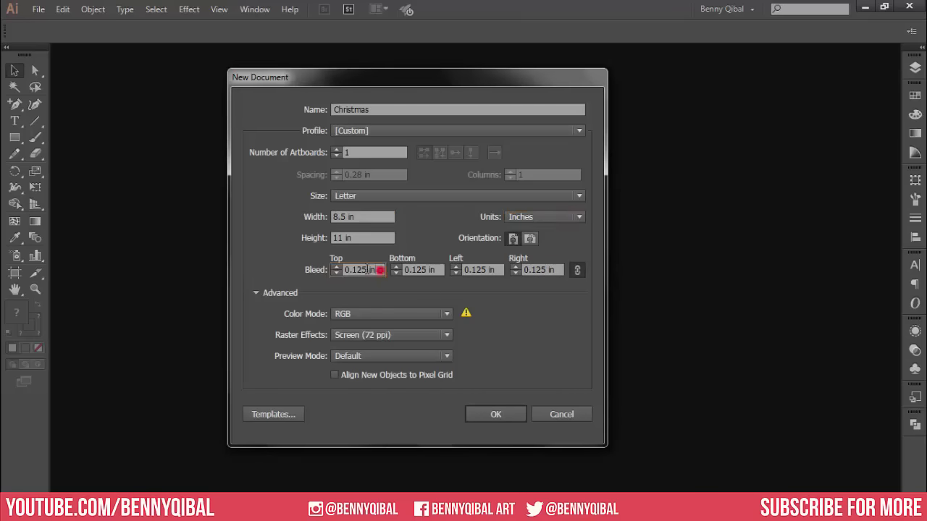
pyautogui.click(370, 315)
pyautogui.click(371, 315)
pyautogui.click(375, 334)
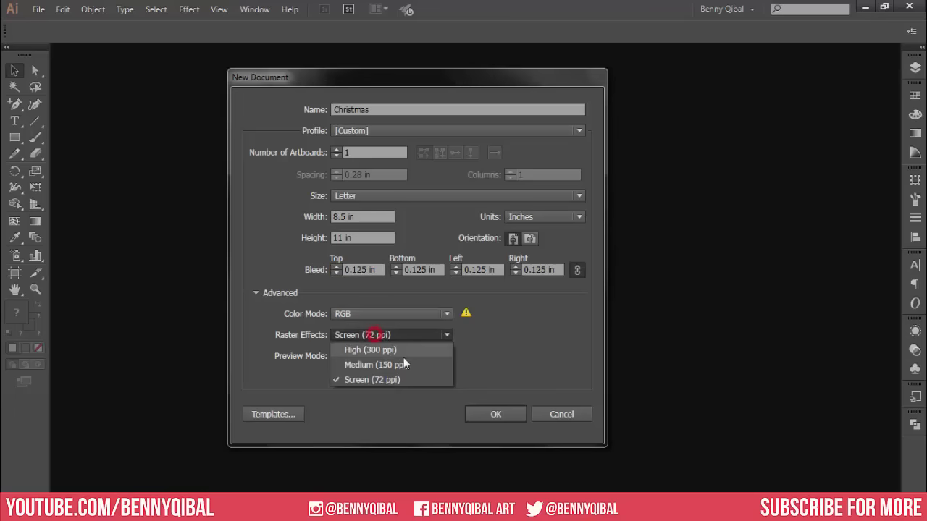
pyautogui.click(405, 380)
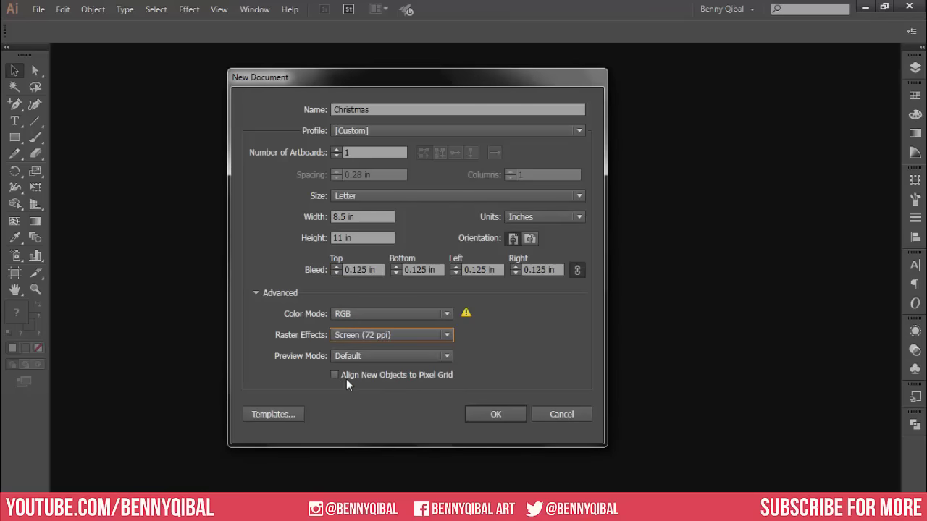
pyautogui.click(500, 417)
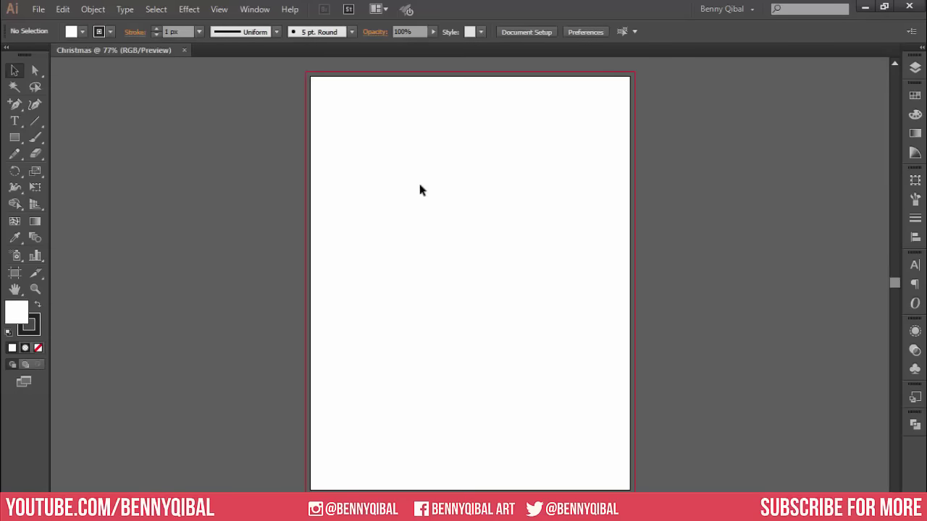
# Rename Layer 1 to BG in the Layers panel
pyautogui.click(915, 67)
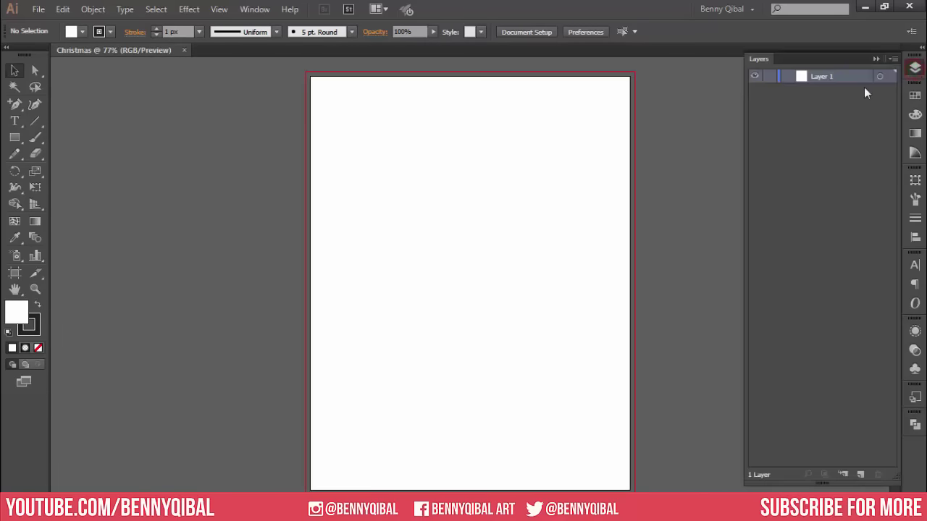
pyautogui.doubleClick(821, 78)
pyautogui.write('BG')
pyautogui.press('Return')
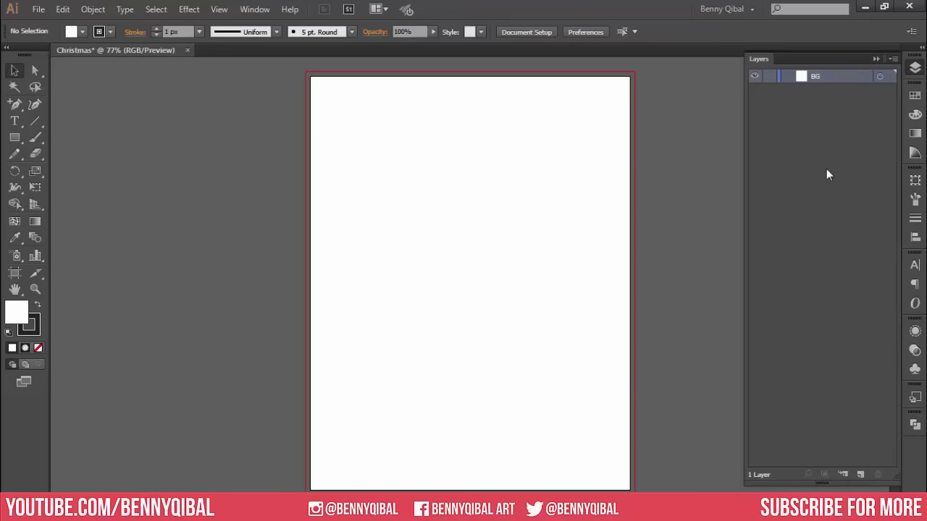
# Draw a full-artboard rectangle with no stroke and a pale blue E3F6FF fill
pyautogui.click(15, 137)
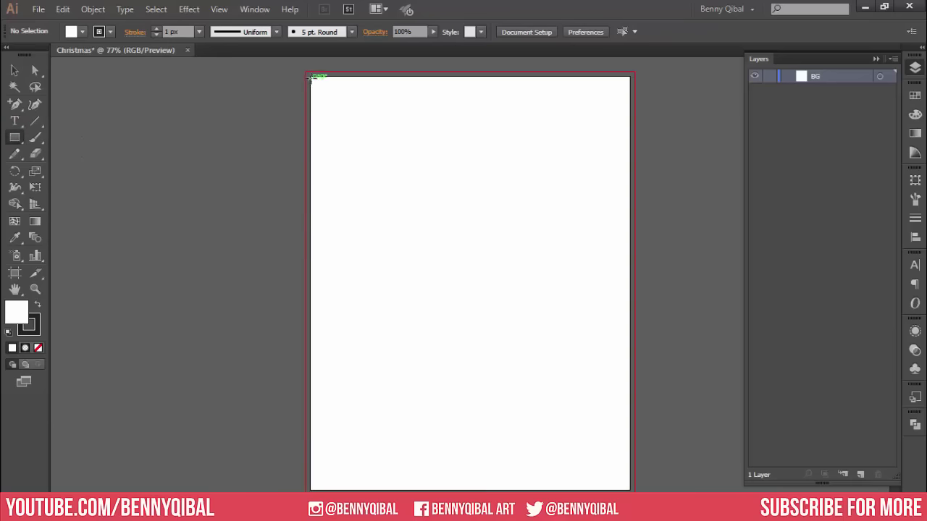
pyautogui.moveTo(311, 77)
pyautogui.mouseDown()
pyautogui.moveTo(628, 473)
pyautogui.moveTo(630, 489)
pyautogui.mouseUp()
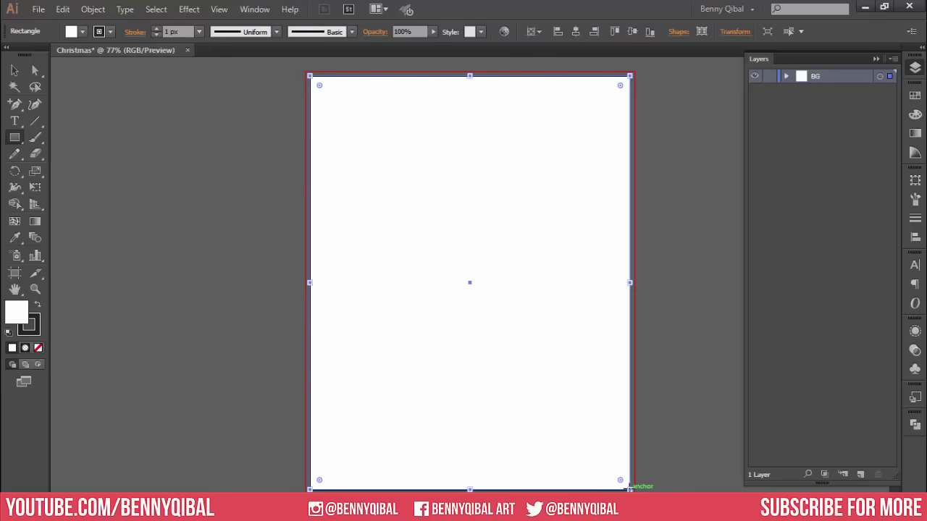
pyautogui.click(35, 329)
pyautogui.click(38, 347)
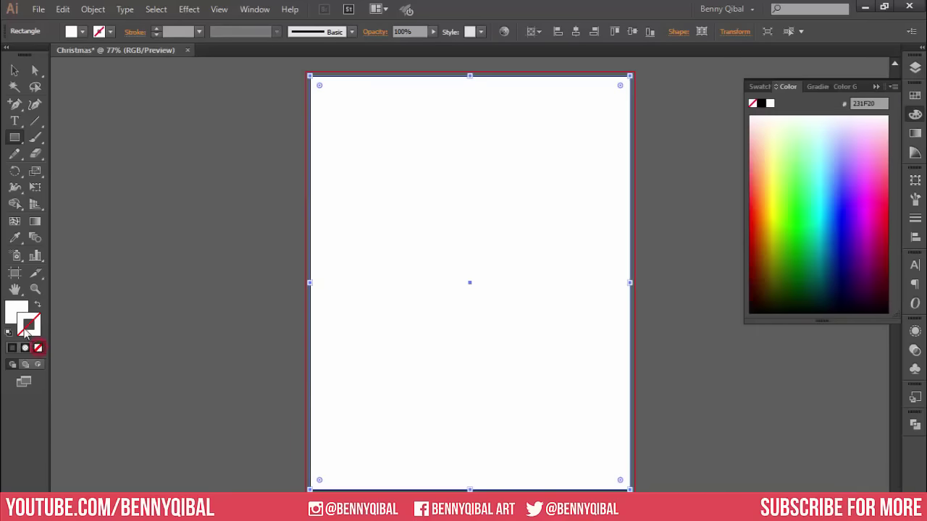
pyautogui.click(13, 308)
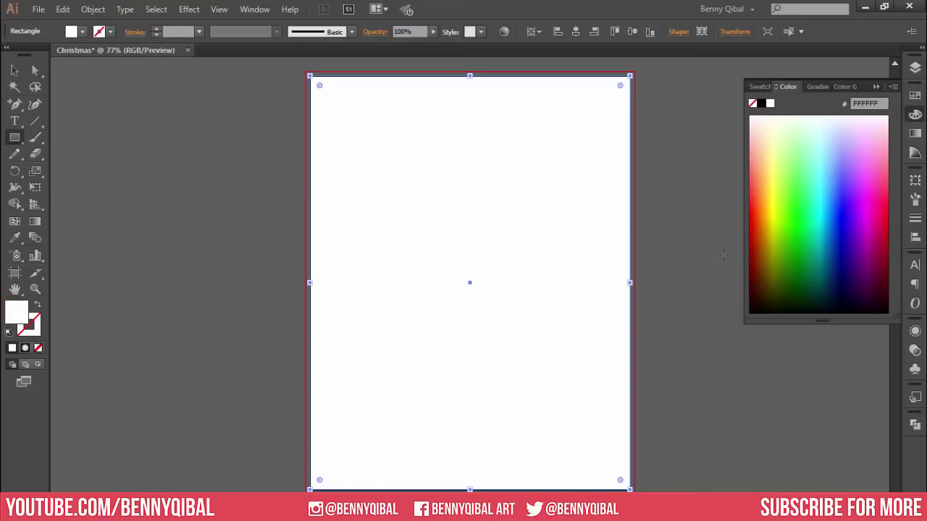
pyautogui.click(817, 130)
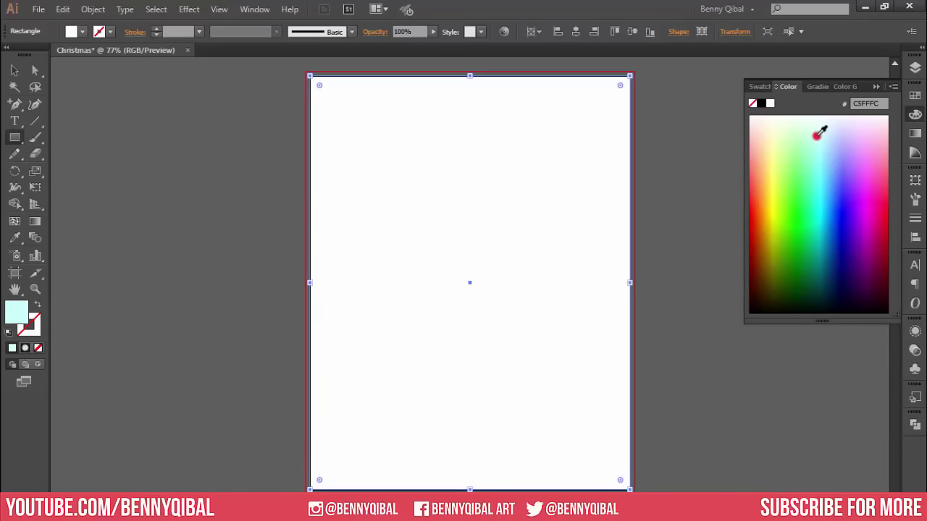
pyautogui.moveTo(827, 127); pyautogui.dragTo(832, 123)
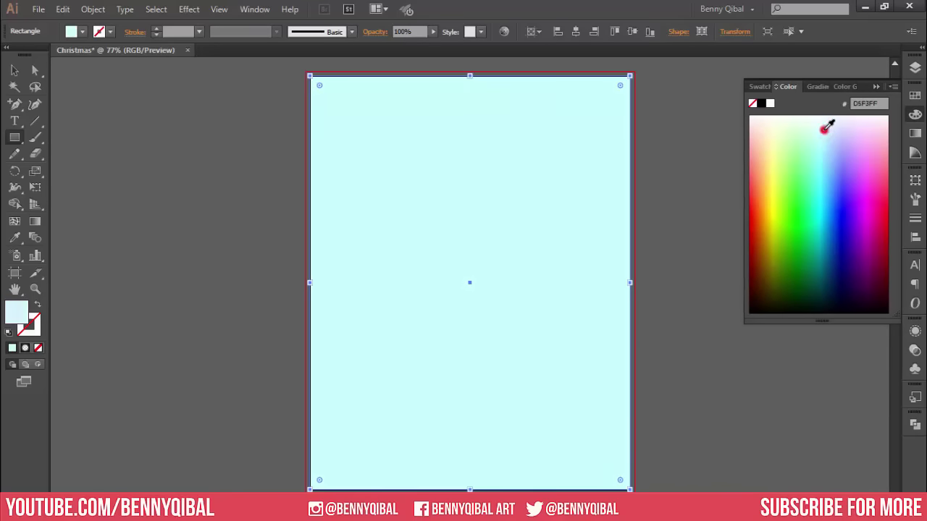
pyautogui.click(829, 125)
pyautogui.click(830, 122)
# Reselect the background rectangle and bring the Layers panel back
pyautogui.click(24, 67)
pyautogui.click(140, 166)
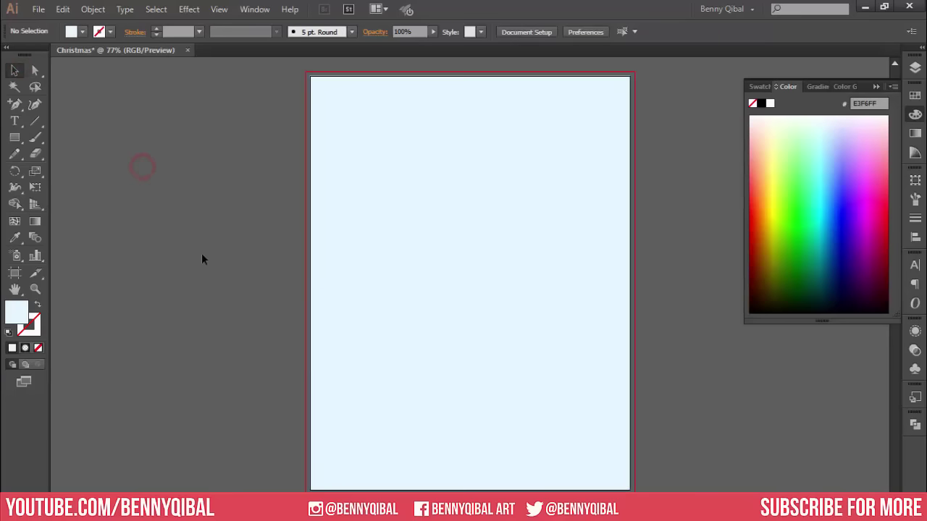
pyautogui.click(456, 297)
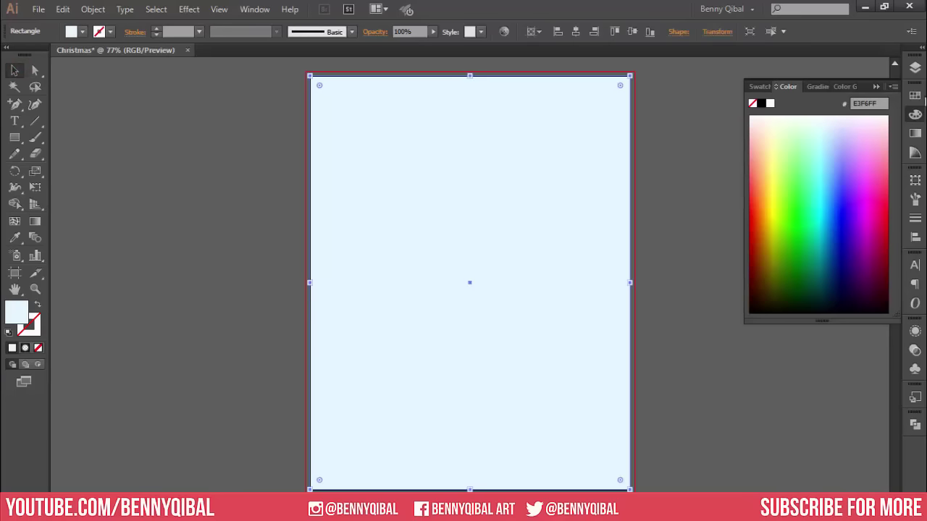
pyautogui.click(915, 67)
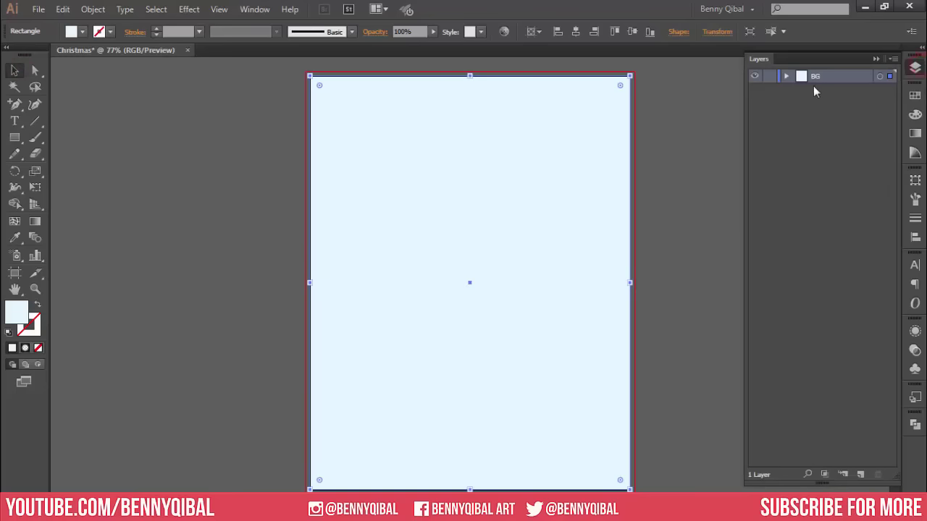
# Lock the BG layer and add a new layer named Mountain above it
pyautogui.click(769, 78)
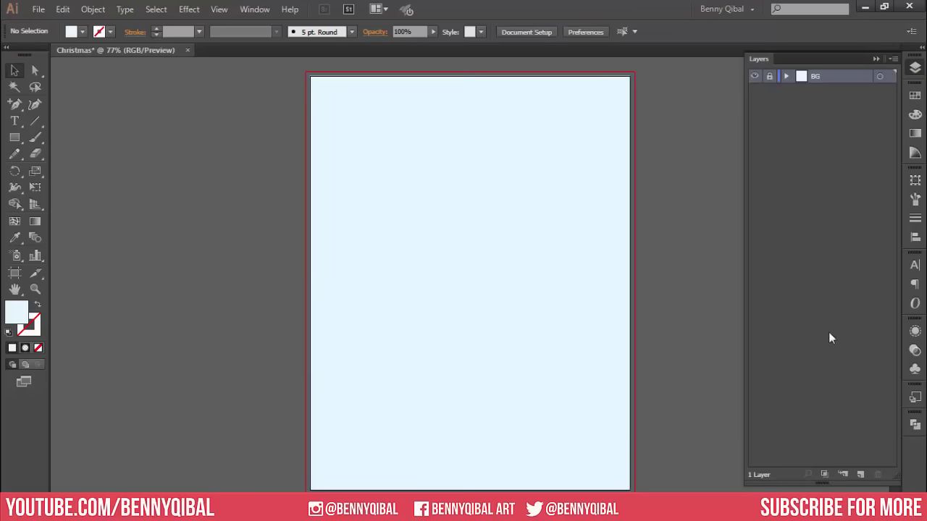
pyautogui.moveTo(863, 479); pyautogui.dragTo(870, 427)
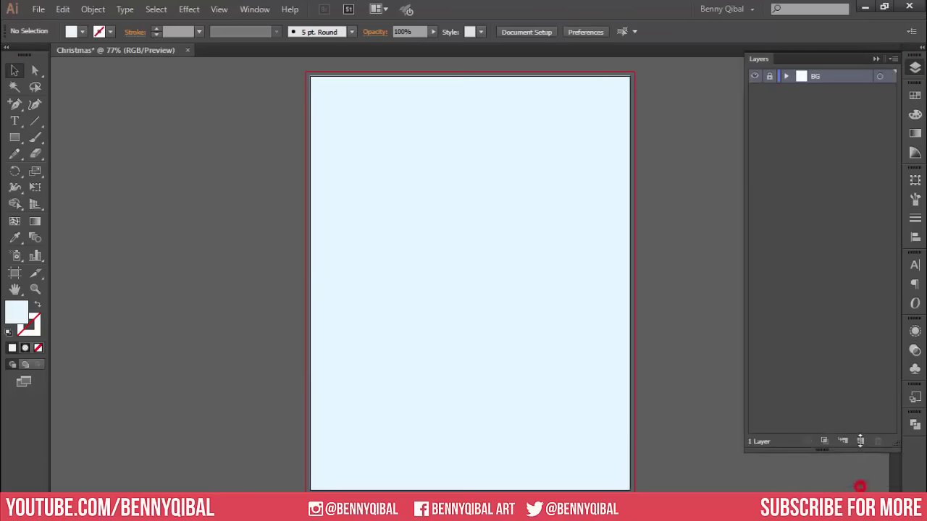
pyautogui.click(860, 423)
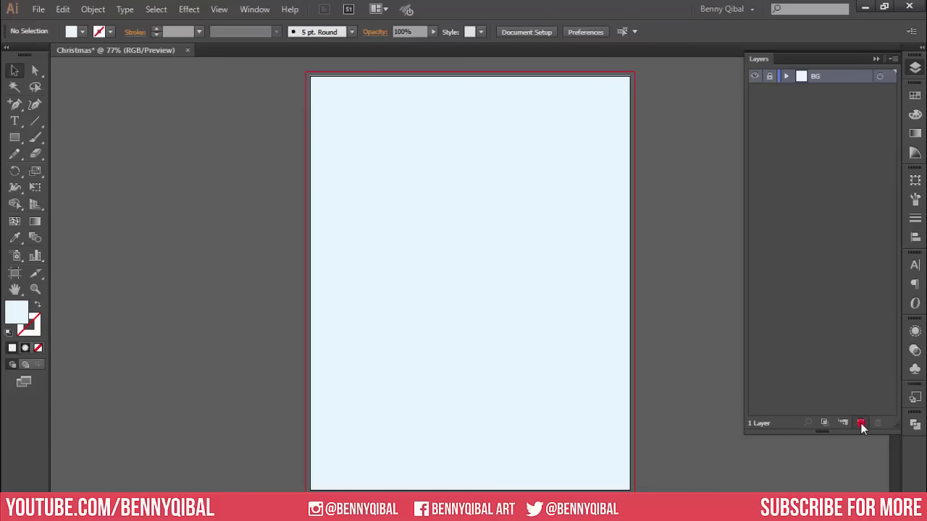
pyautogui.doubleClick(820, 76)
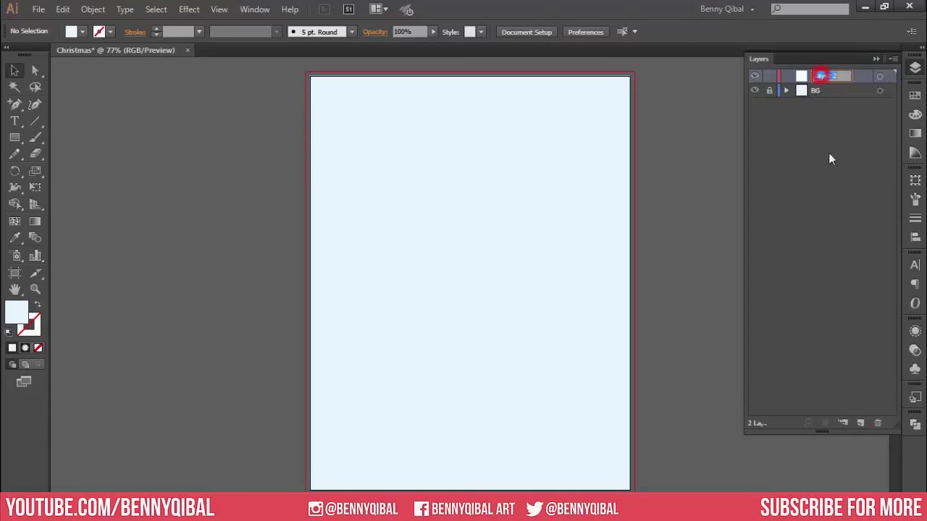
pyautogui.write('Mounta')
pyautogui.write('in')
pyautogui.press('Return')
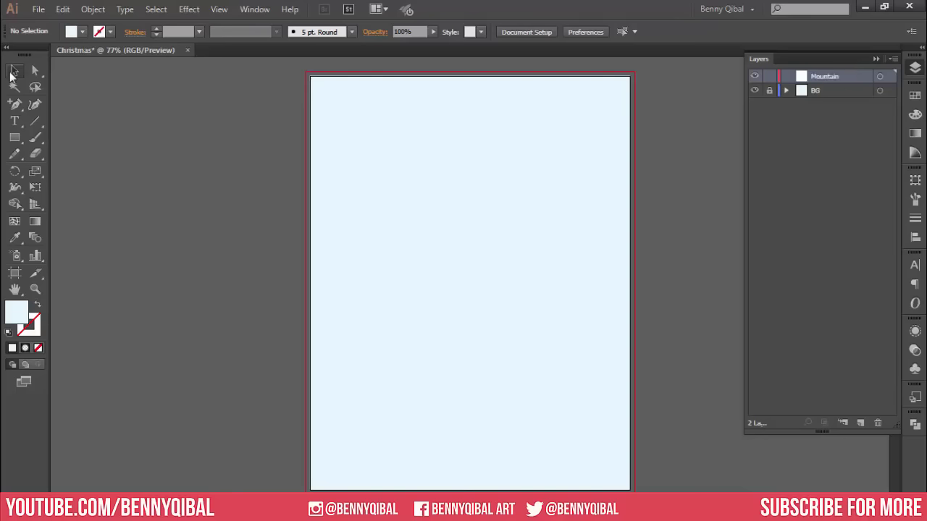
pyautogui.click(16, 105)
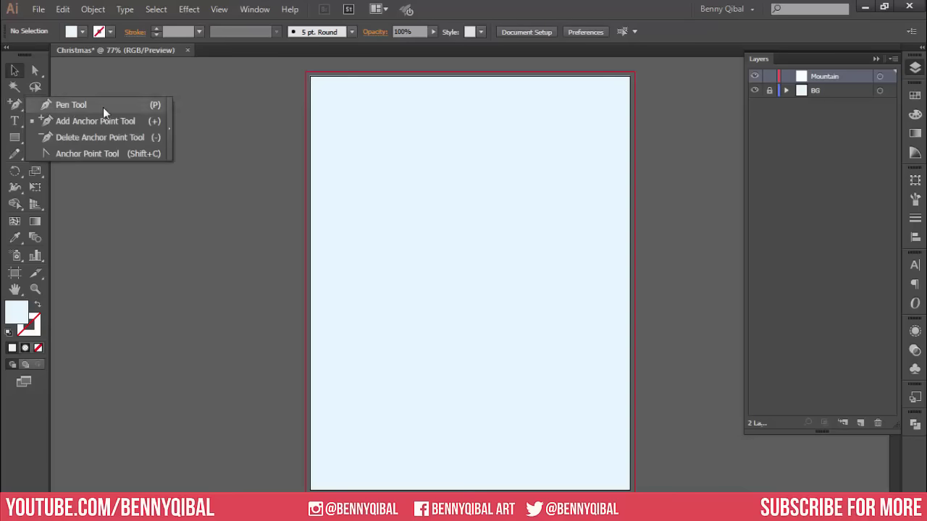
# Choose the Pen tool and adjust the fill colour to a paler blue
pyautogui.click(81, 107)
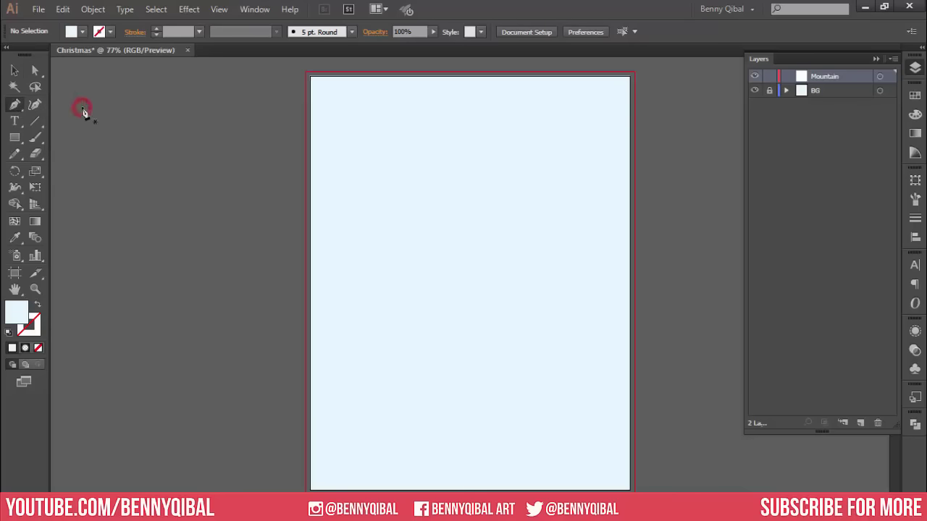
pyautogui.doubleClick(19, 315)
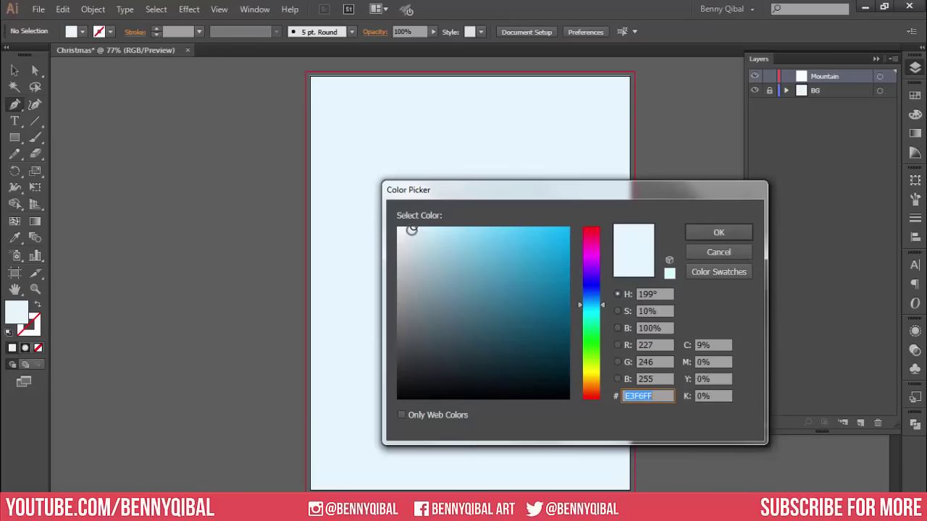
pyautogui.click(406, 227)
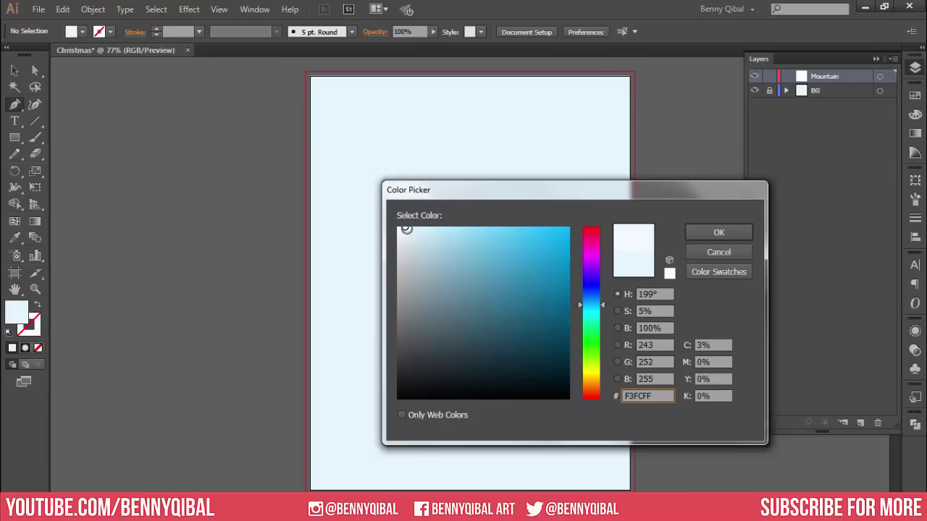
pyautogui.click(409, 225)
pyautogui.click(713, 233)
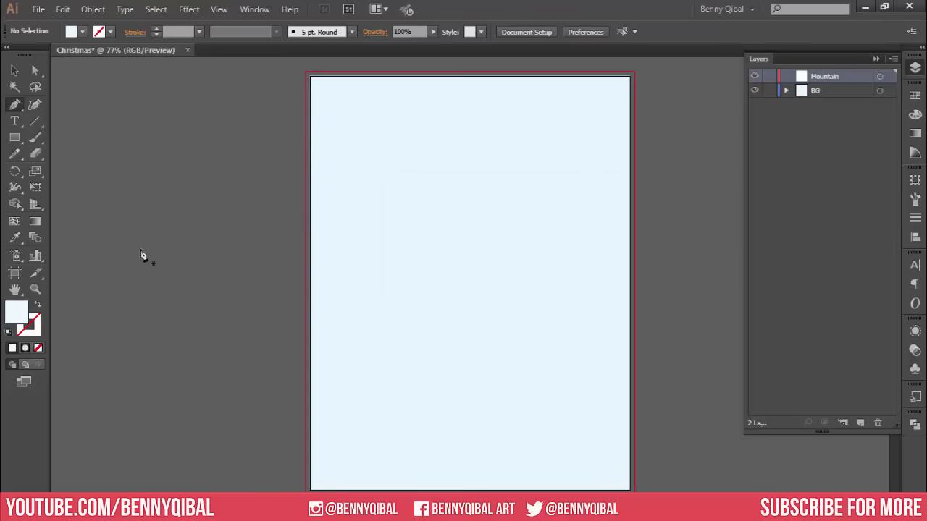
# Change the background rectangle's fill to the slightly deeper blue D9F0F9
pyautogui.click(14, 70)
pyautogui.click(470, 211)
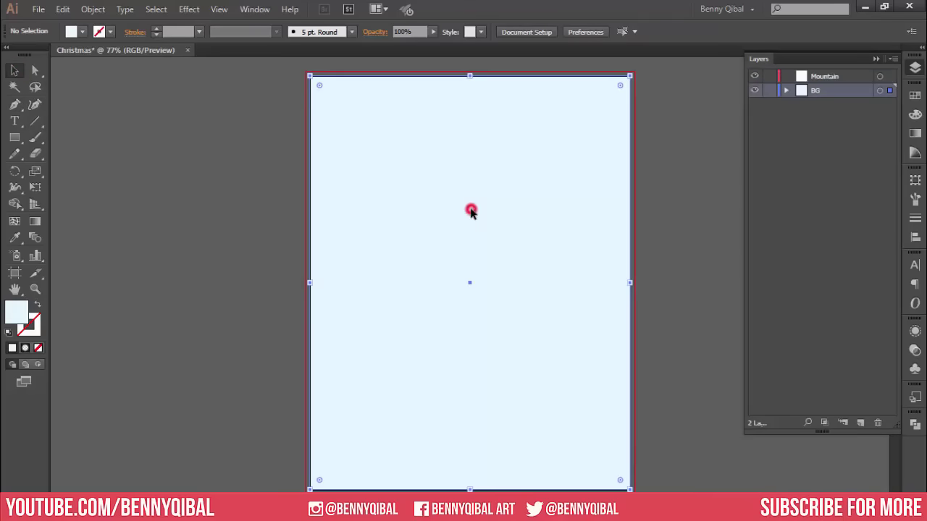
pyautogui.doubleClick(15, 313)
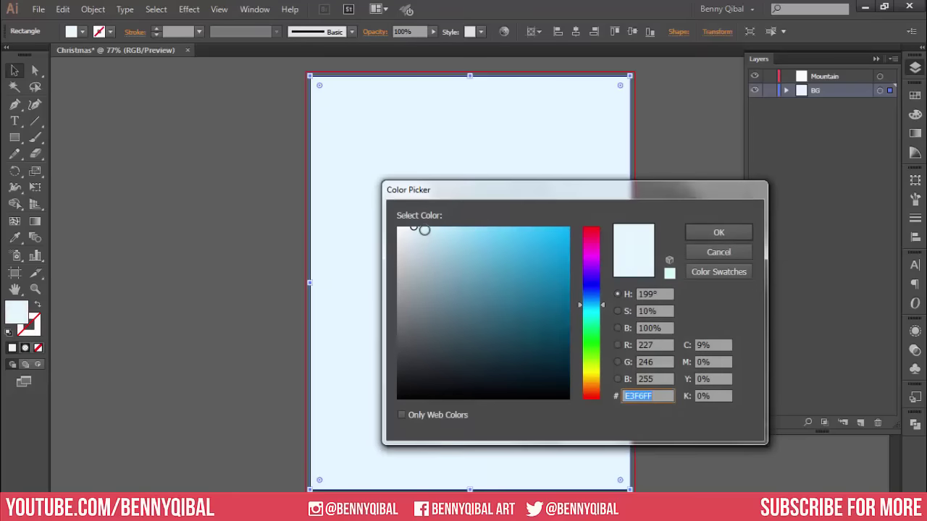
pyautogui.click(418, 231)
pyautogui.click(718, 232)
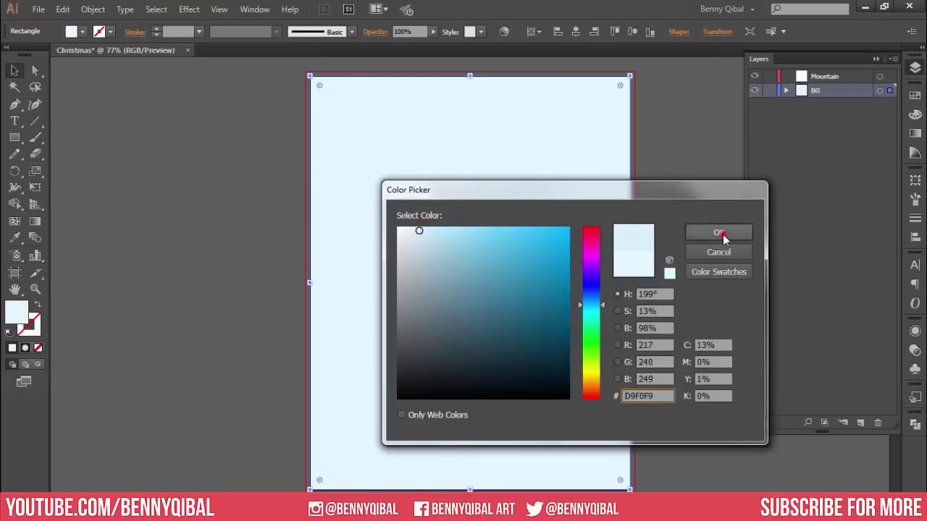
# Relock BG, make Mountain the active layer, and set the fill to very pale EBFAFF
pyautogui.click(769, 90)
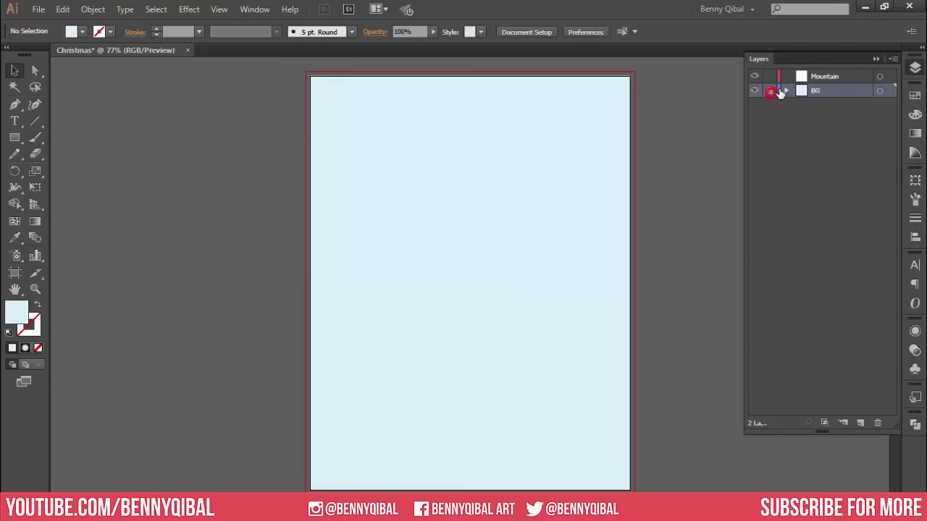
pyautogui.click(826, 76)
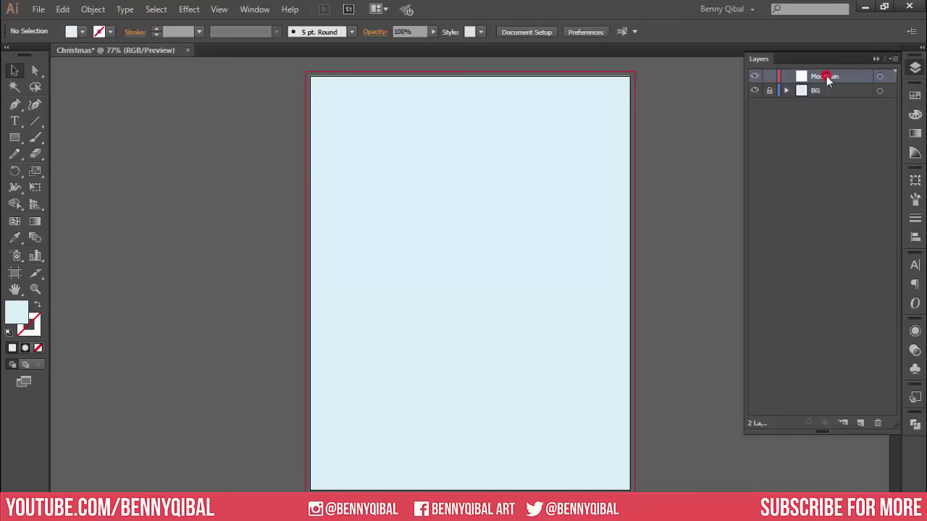
pyautogui.doubleClick(25, 319)
pyautogui.click(411, 229)
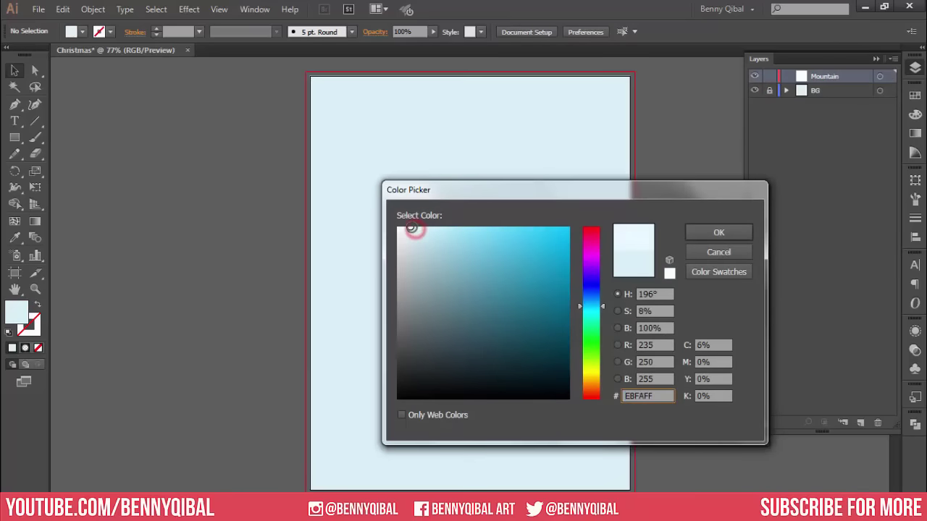
pyautogui.click(706, 231)
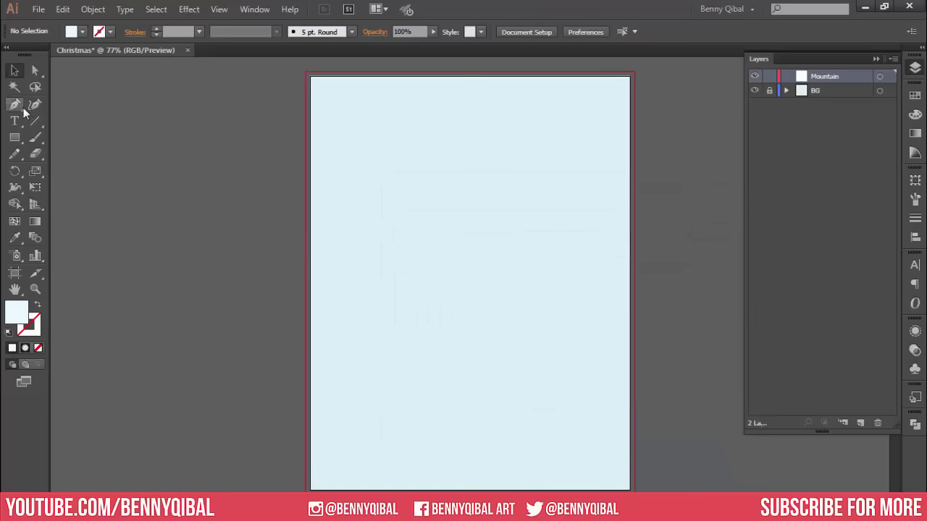
pyautogui.click(16, 105)
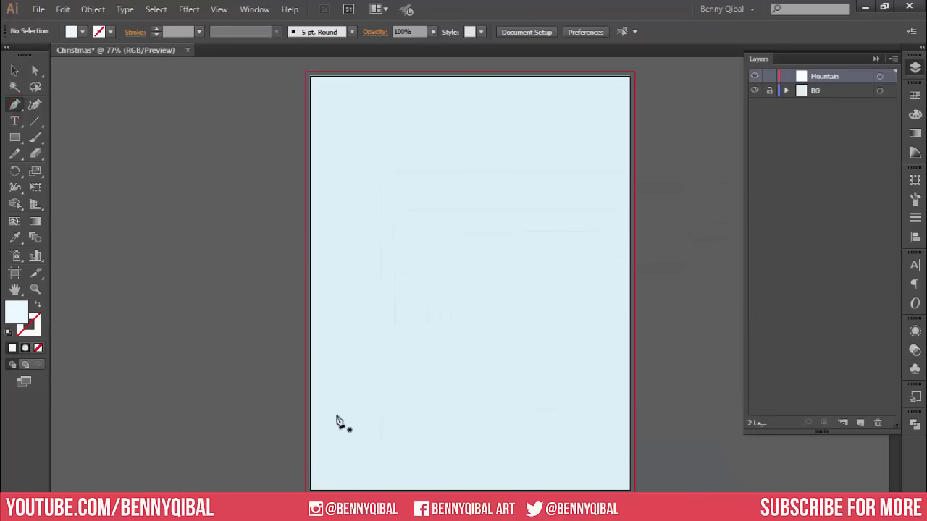
# Begin the hill outline at the lower left, undoing the misplaced first curves
pyautogui.click(310, 387)
pyautogui.moveTo(435, 335)
pyautogui.mouseDown()
pyautogui.moveTo(520, 350)
pyautogui.moveTo(505, 335)
pyautogui.mouseUp()
pyautogui.hotkey('ctrl', 'z')
pyautogui.click(285, 417)
pyautogui.moveTo(409, 318)
pyautogui.mouseDown()
pyautogui.moveTo(501, 309)
pyautogui.moveTo(594, 359)
pyautogui.moveTo(595, 382)
pyautogui.mouseUp()
pyautogui.hotkey('ctrl', 'z')
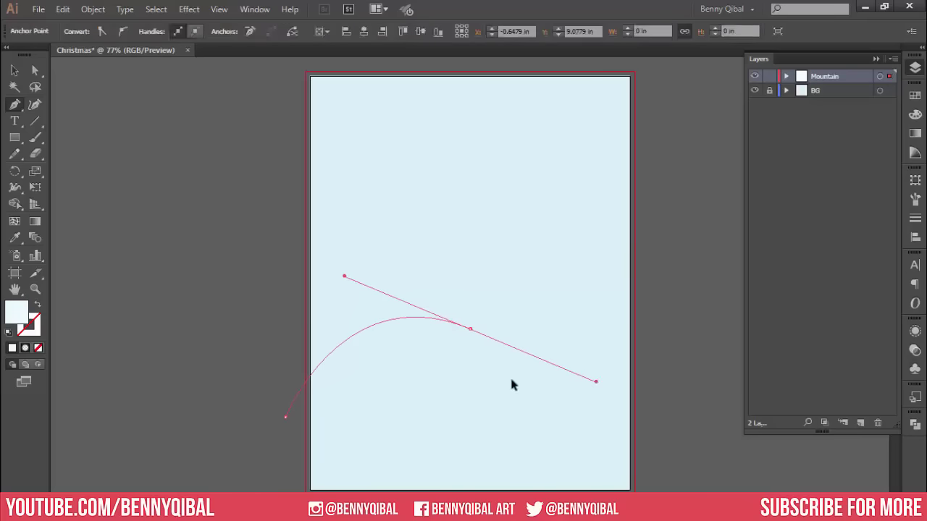
pyautogui.hotkey('ctrl', 'z')
# Draw the sharp dip between the humps and the taller right hump
pyautogui.moveTo(461, 375)
pyautogui.mouseDown()
pyautogui.moveTo(568, 425)
pyautogui.moveTo(595, 409)
pyautogui.mouseUp()
pyautogui.click(468, 349)
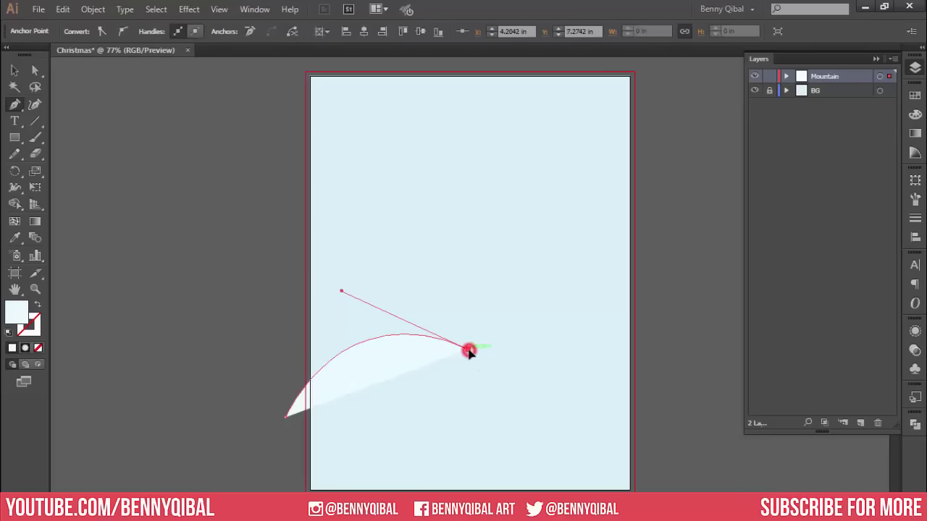
pyautogui.moveTo(639, 306)
pyautogui.mouseDown()
pyautogui.moveTo(583, 309)
pyautogui.moveTo(649, 369)
pyautogui.moveTo(722, 482)
pyautogui.mouseUp()
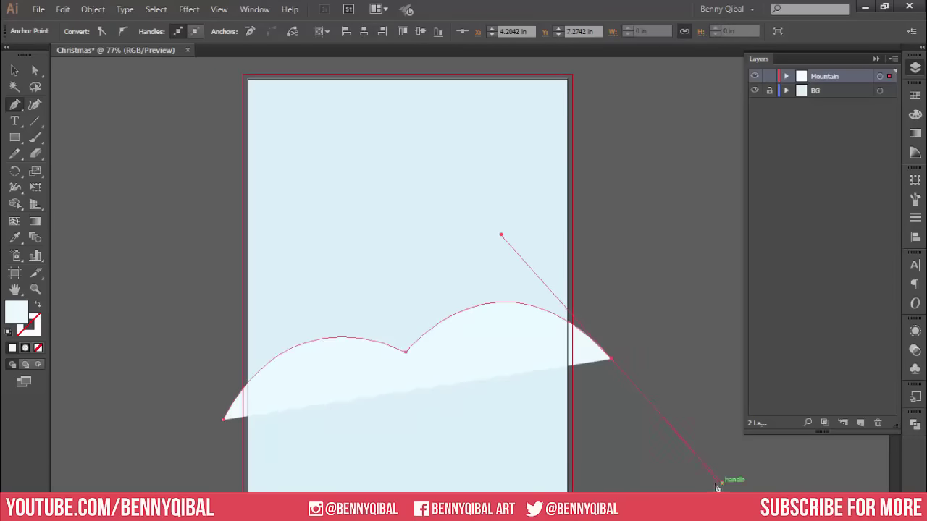
pyautogui.click(611, 359)
pyautogui.scroll(-2, 610, 364)
pyautogui.scroll(-2, 611, 364)
# Close the hill shape with corners below the artboard bottom and select it
pyautogui.click(616, 430)
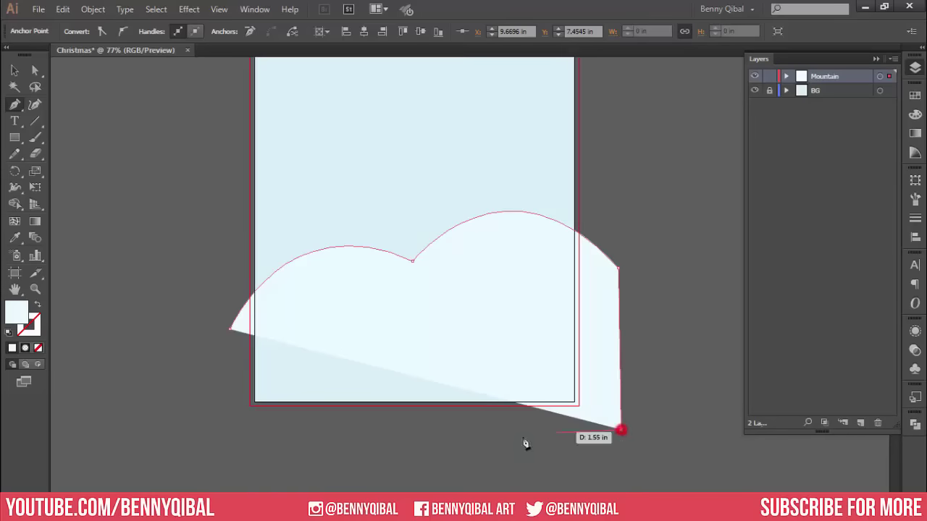
pyautogui.click(229, 430)
pyautogui.click(230, 329)
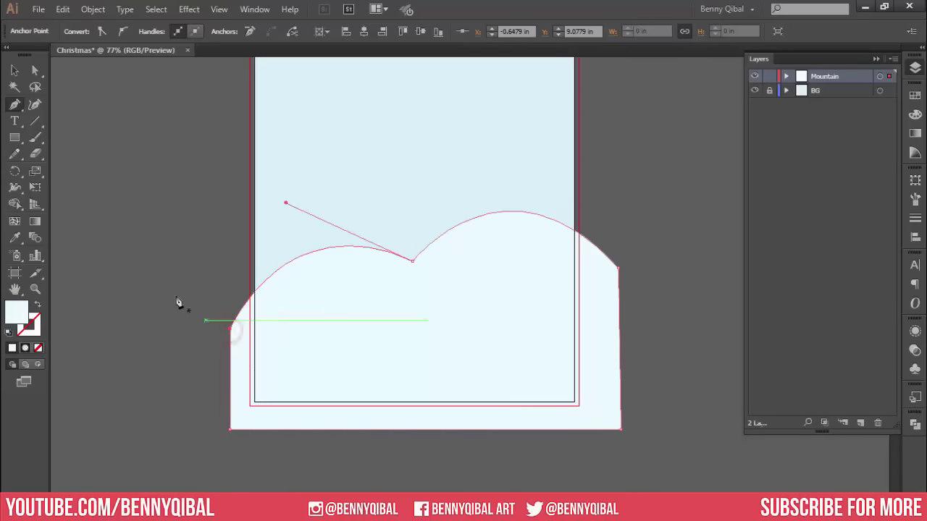
pyautogui.press('v')
pyautogui.click(166, 162)
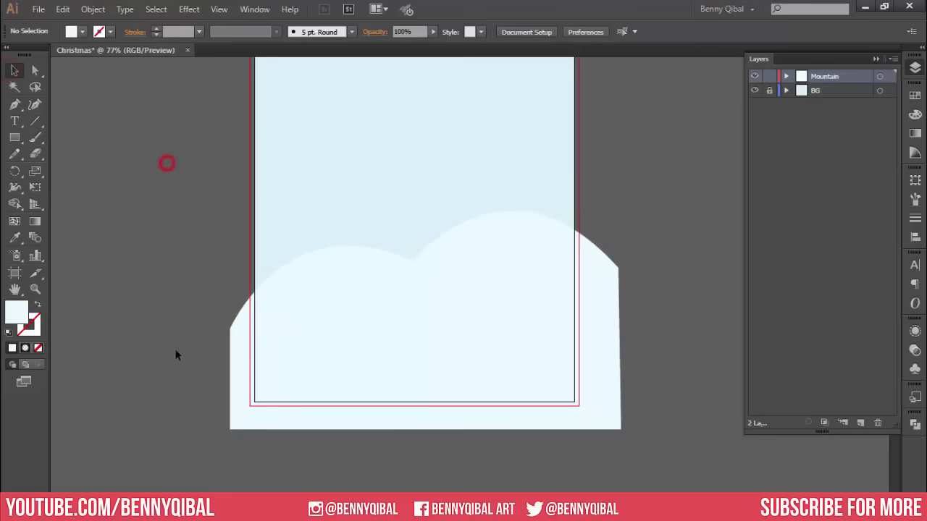
pyautogui.click(392, 315)
# Drag the valley anchor's direction handles to round and raise both humps
pyautogui.click(34, 70)
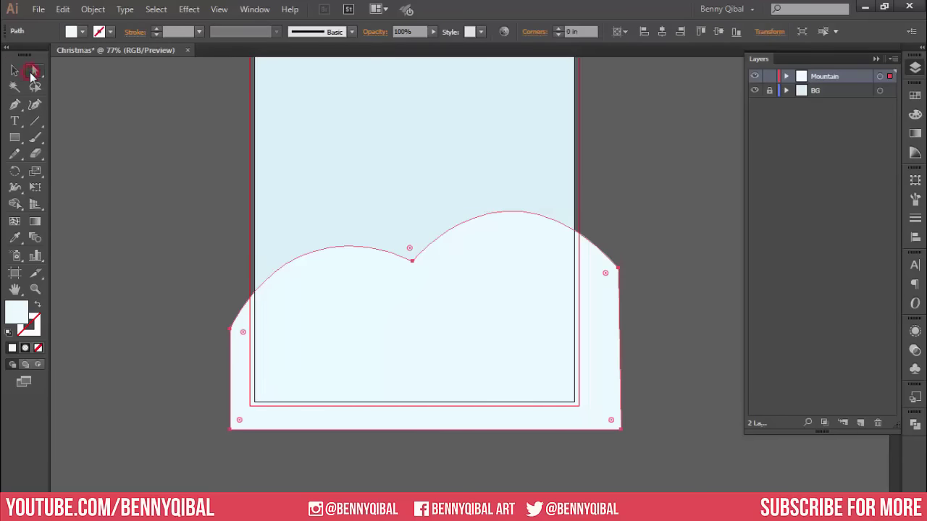
pyautogui.click(411, 260)
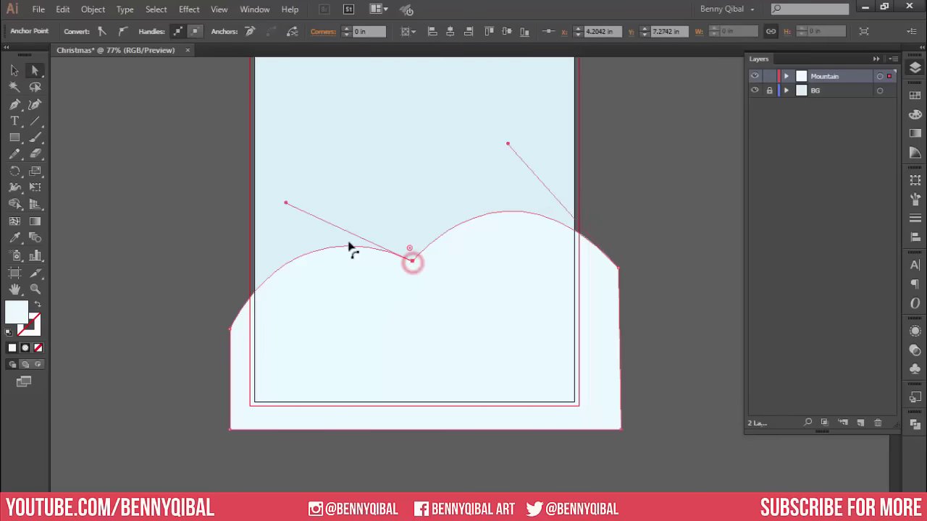
pyautogui.moveTo(287, 205); pyautogui.dragTo(293, 193)
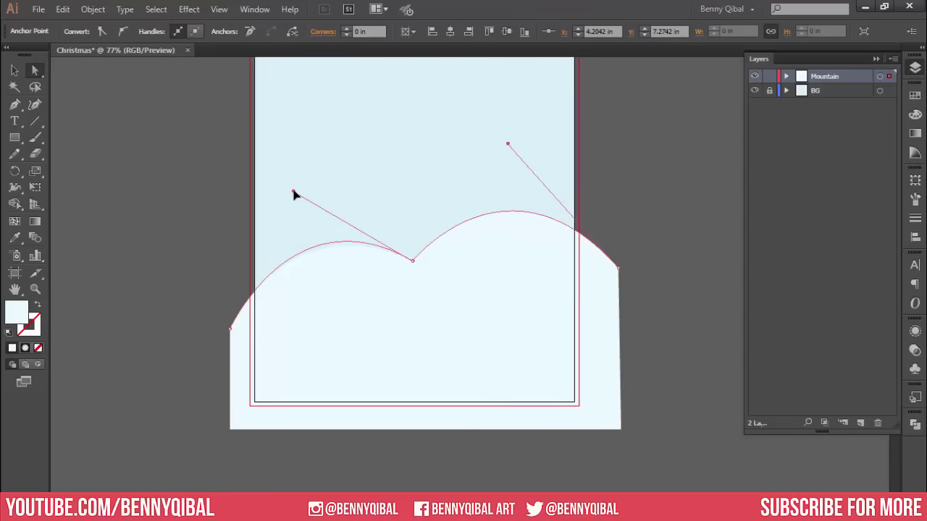
pyautogui.moveTo(508, 144); pyautogui.dragTo(515, 134)
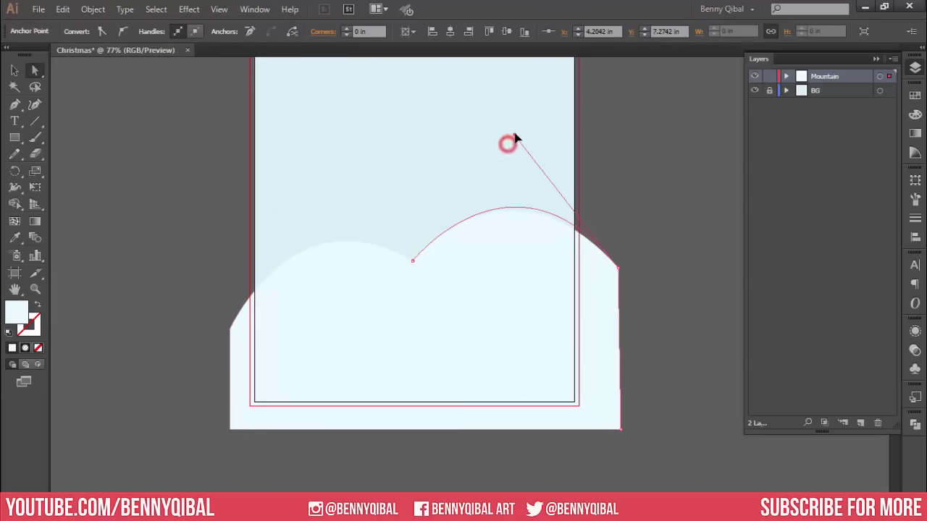
pyautogui.click(679, 208)
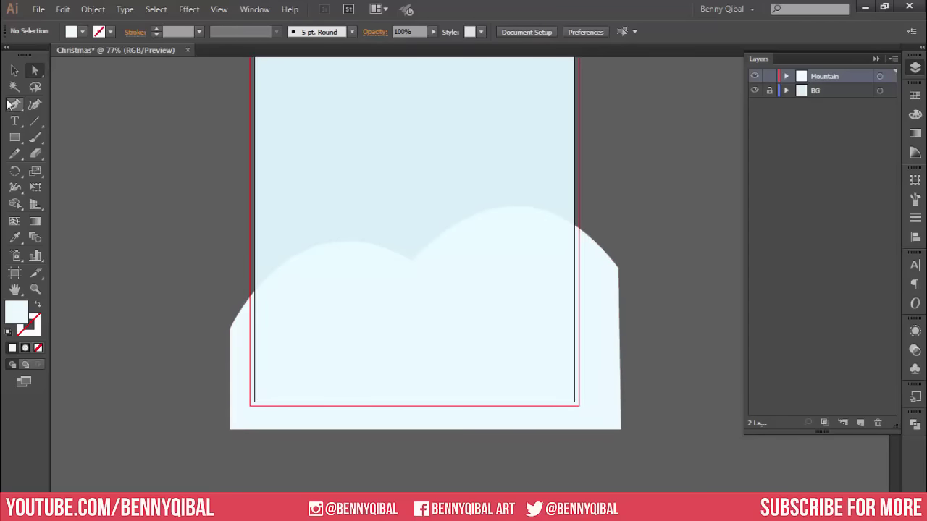
pyautogui.click(14, 105)
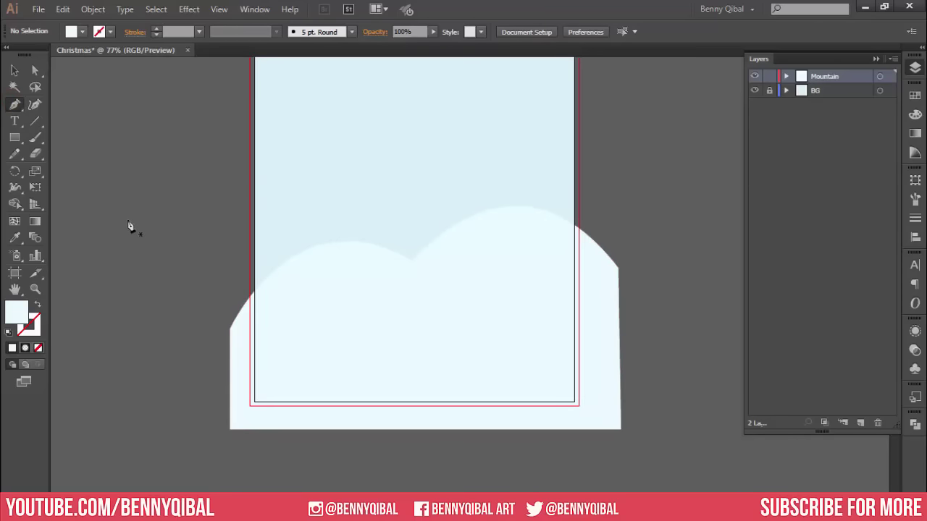
pyautogui.moveTo(120, 176); pyautogui.dragTo(260, 246)
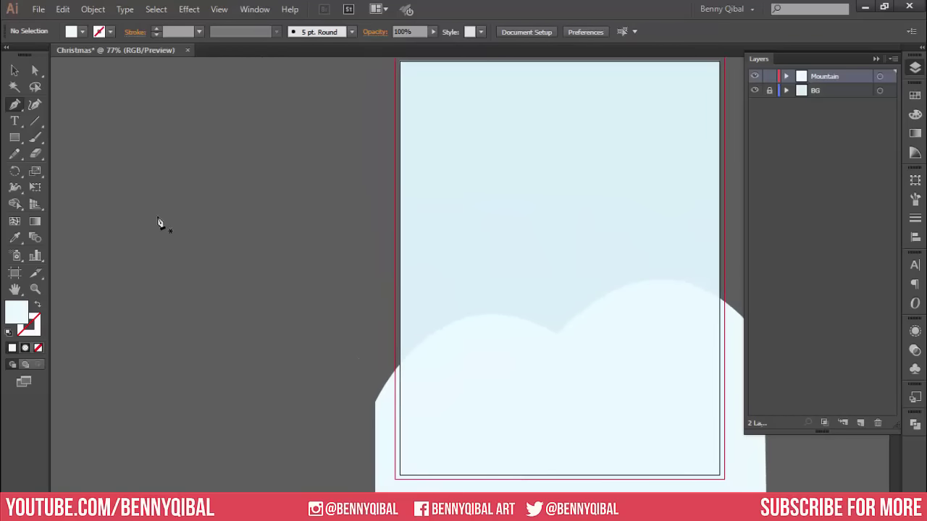
# Create a 3-sided polygon with a 2 in radius left of the artboard
pyautogui.click(9, 144)
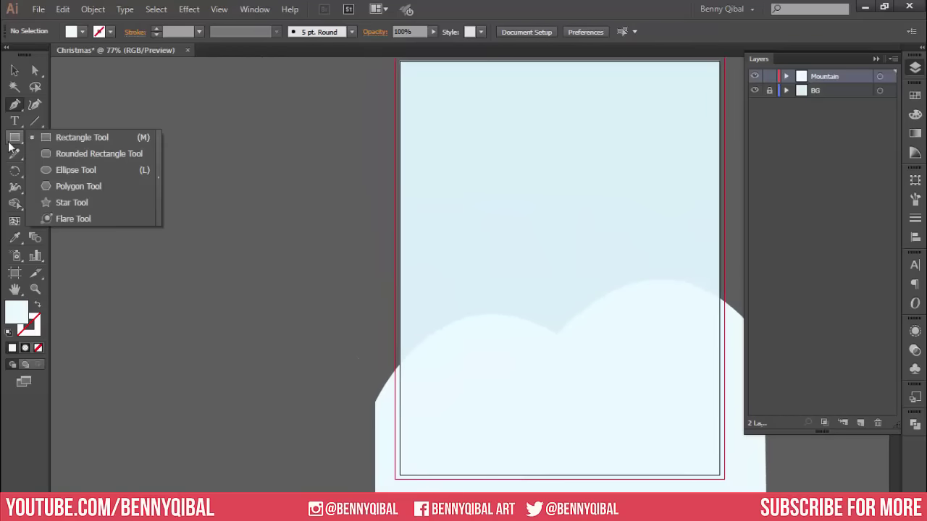
pyautogui.click(77, 187)
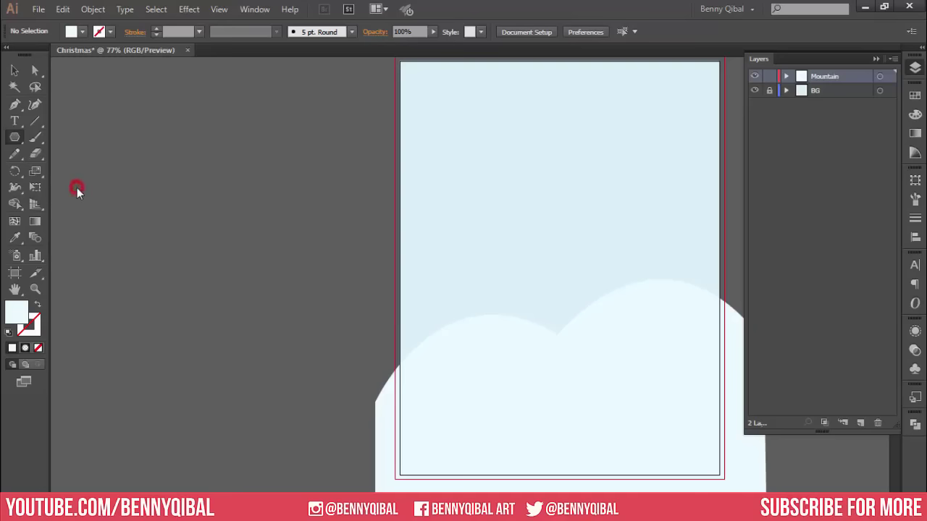
pyautogui.click(215, 207)
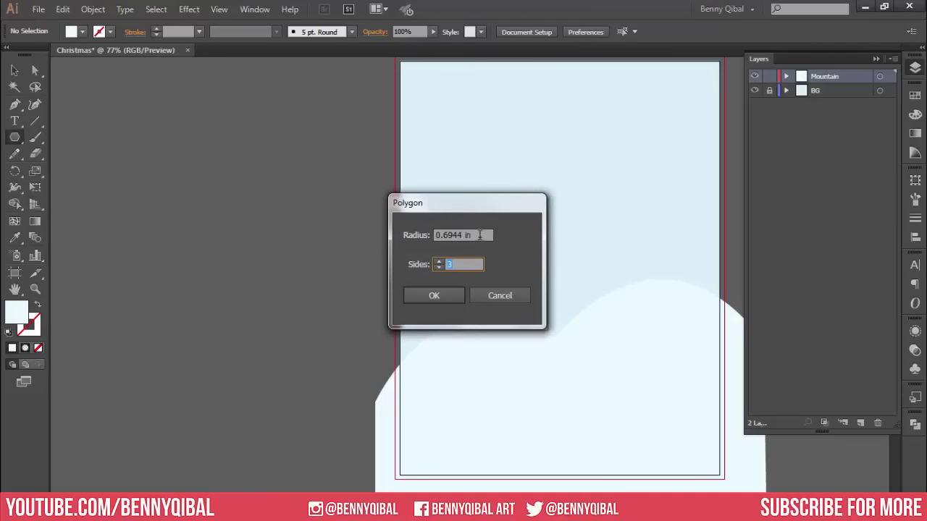
pyautogui.click(479, 235)
pyautogui.press('Tab')
pyautogui.click(439, 297)
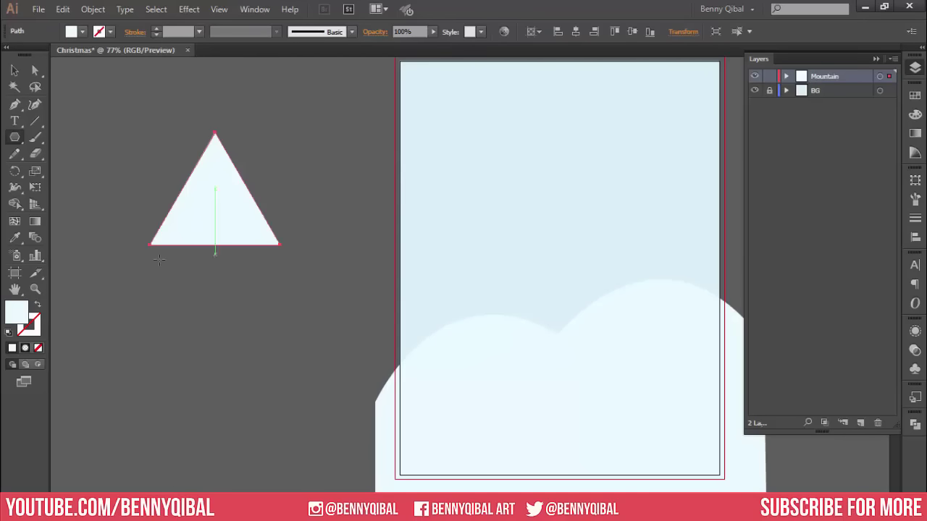
# Fill the triangle with light green B2F9B5
pyautogui.doubleClick(24, 310)
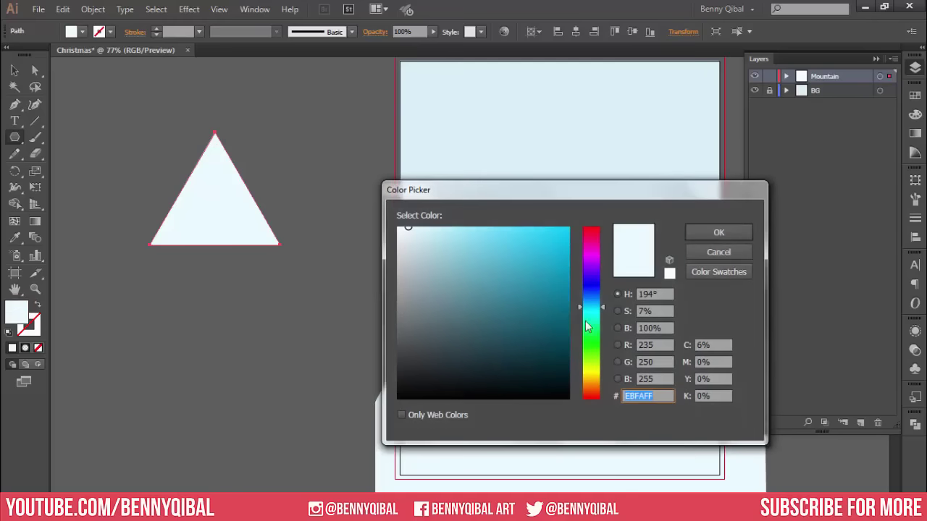
pyautogui.moveTo(593, 316); pyautogui.dragTo(594, 346)
pyautogui.moveTo(445, 238); pyautogui.dragTo(446, 231)
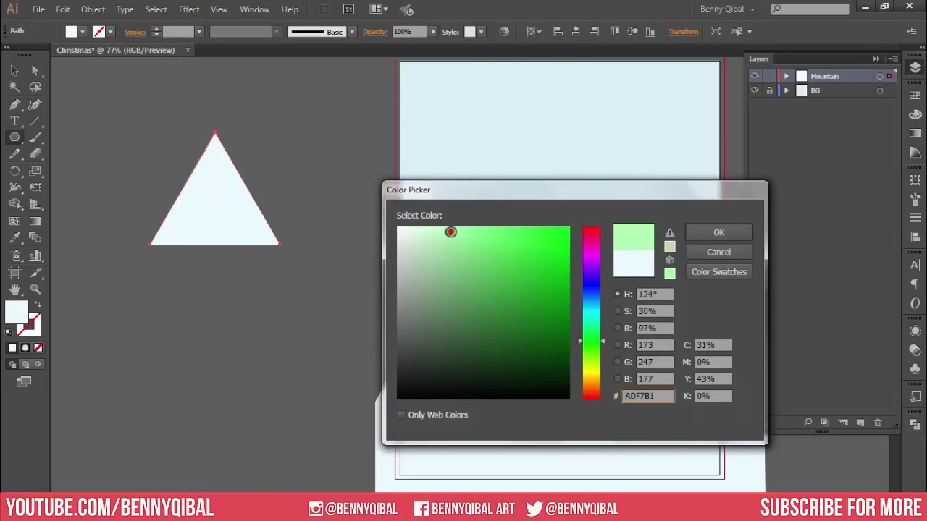
pyautogui.click(716, 233)
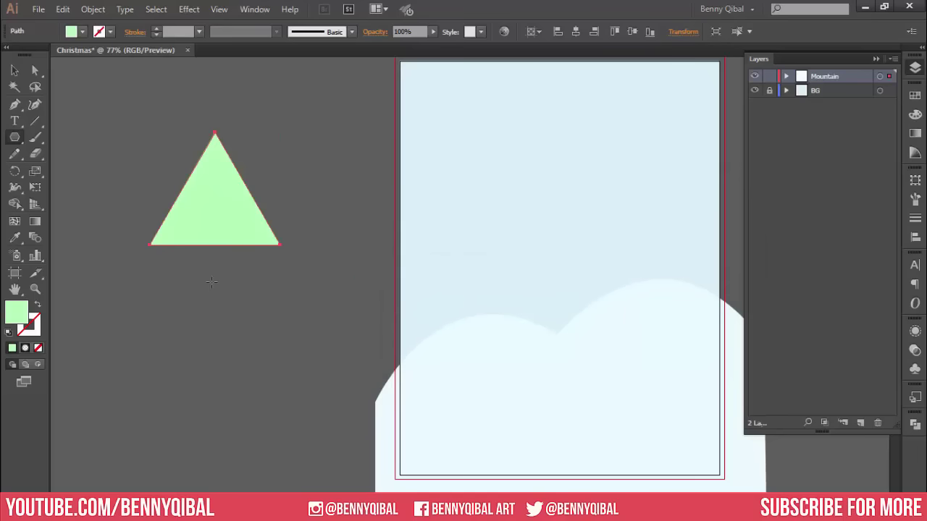
# Shrink the green triangle around its centre and zoom in on it
pyautogui.click(16, 71)
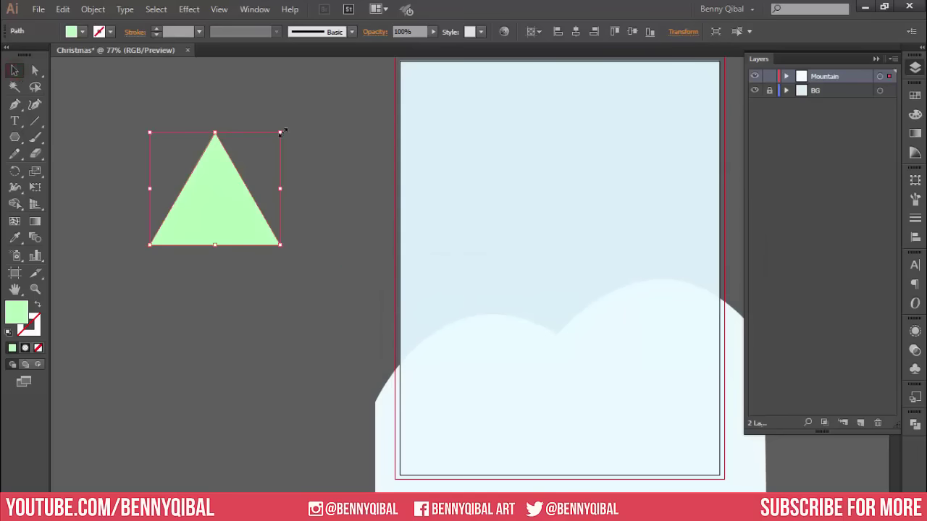
pyautogui.moveTo(280, 133); pyautogui.dragTo(259, 149)
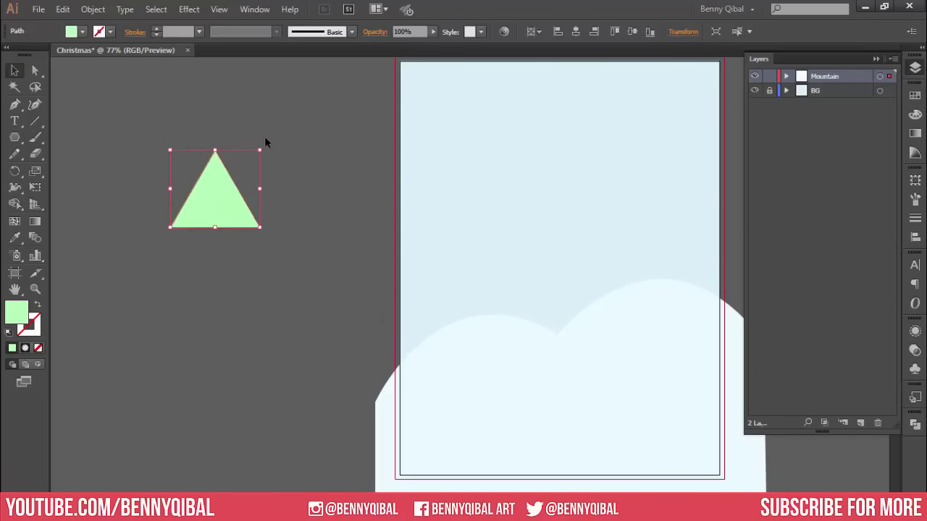
pyautogui.moveTo(162, 99); pyautogui.dragTo(313, 267)
pyautogui.scroll(2, 296, 250)
# Copy the triangle, paste it in front, and move and narrow the copy upward
pyautogui.click(65, 9)
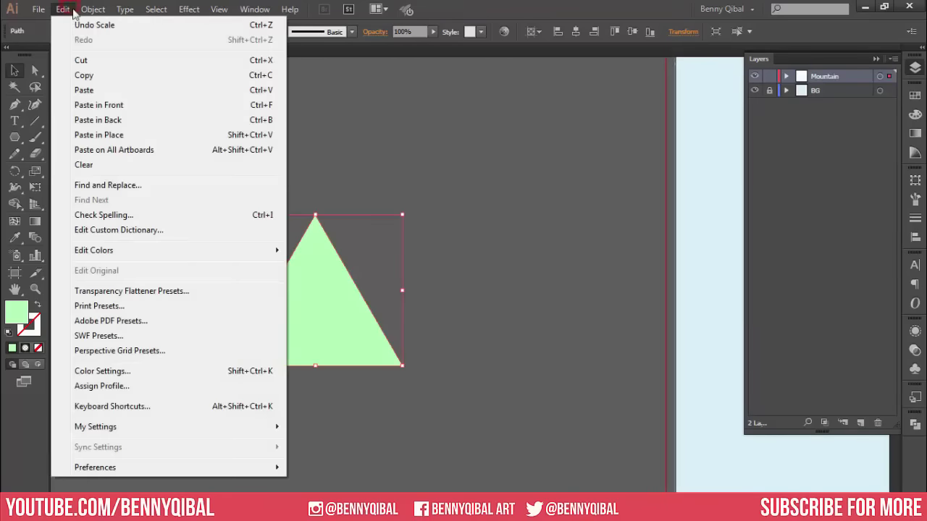
pyautogui.moveTo(63, 9)
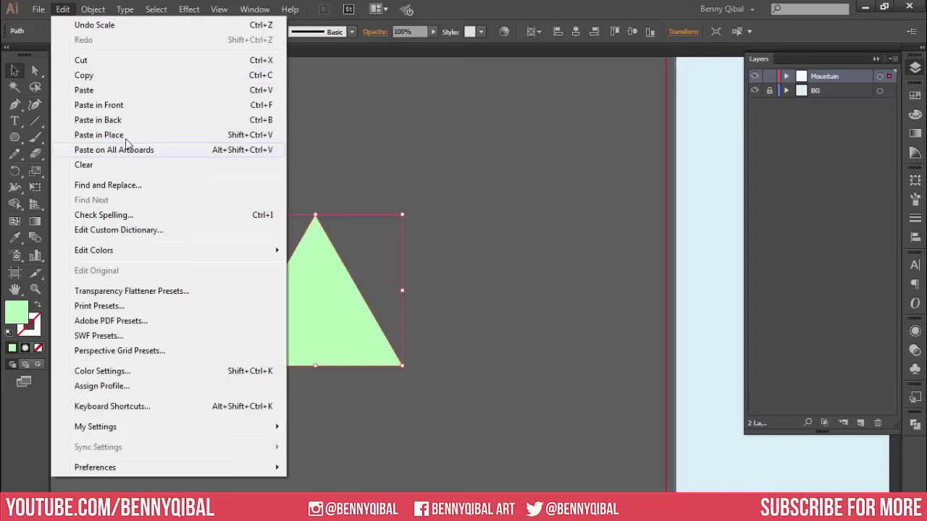
pyautogui.click(132, 75)
pyautogui.click(63, 9)
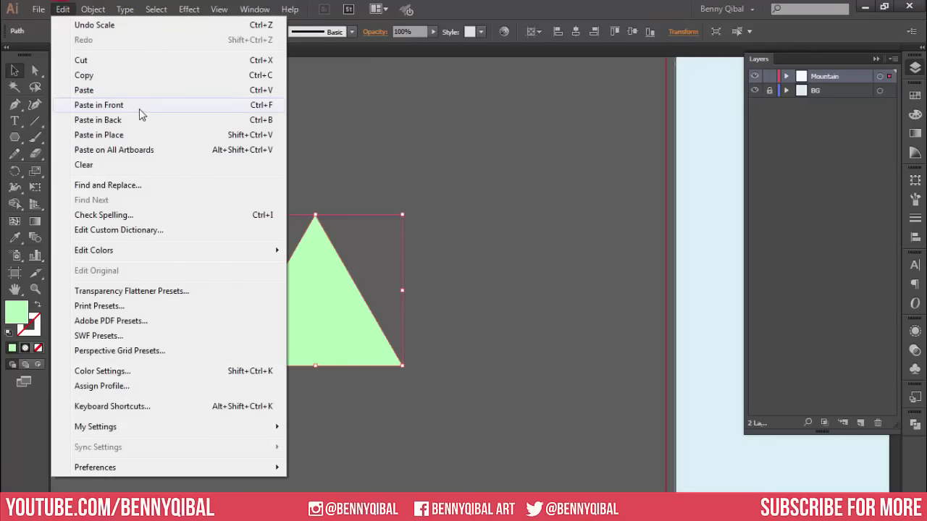
pyautogui.click(265, 107)
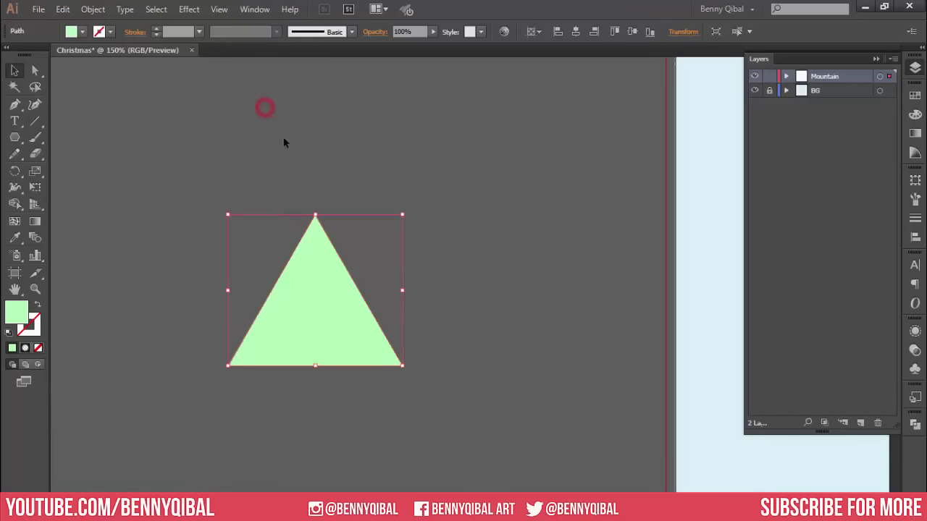
pyautogui.moveTo(328, 243); pyautogui.dragTo(330, 233)
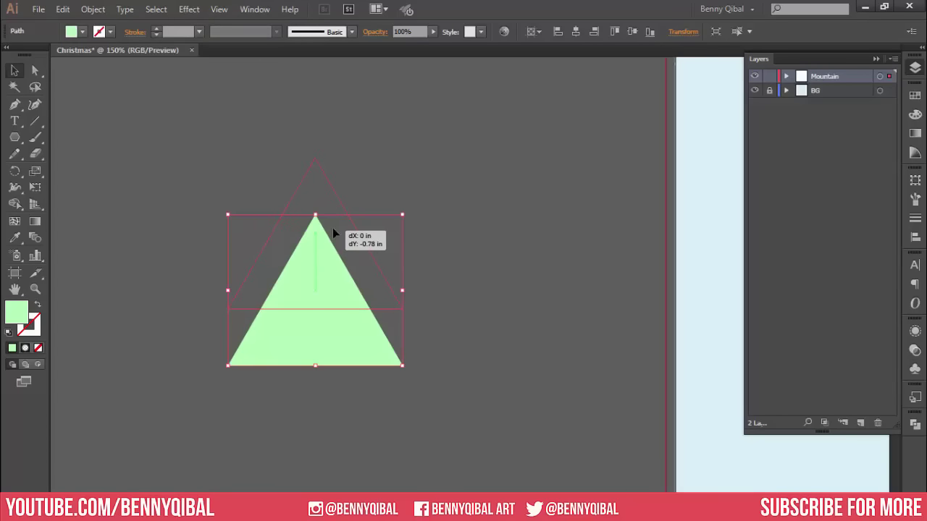
pyautogui.moveTo(334, 234); pyautogui.dragTo(333, 233)
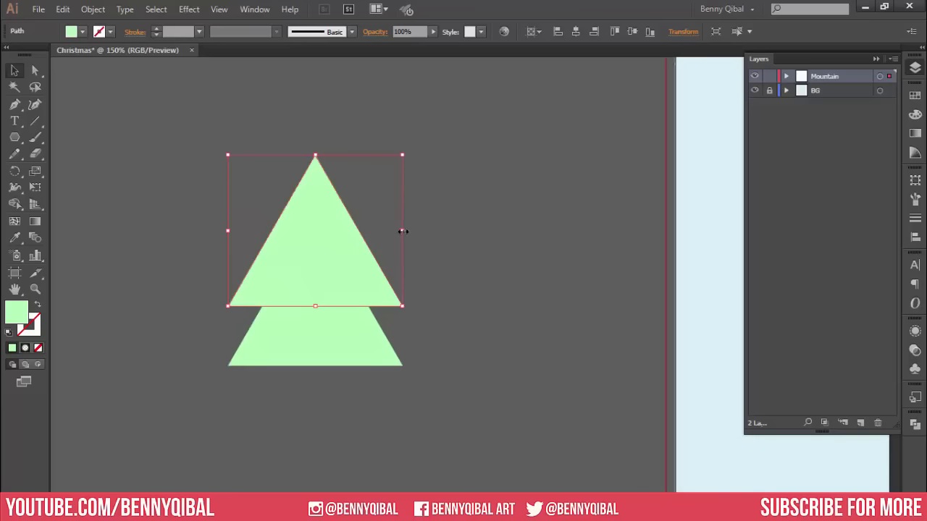
pyautogui.moveTo(401, 231); pyautogui.dragTo(393, 231)
pyautogui.moveTo(316, 155); pyautogui.dragTo(319, 170)
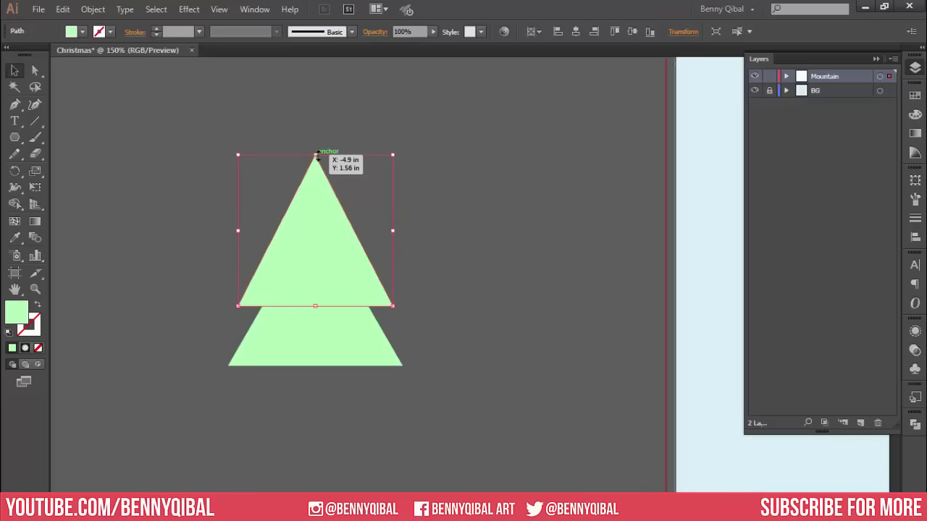
# Narrow and shorten the upper triangle further into the second tier
pyautogui.click(272, 208)
pyautogui.scroll(2, 300, 236)
pyautogui.click(316, 199)
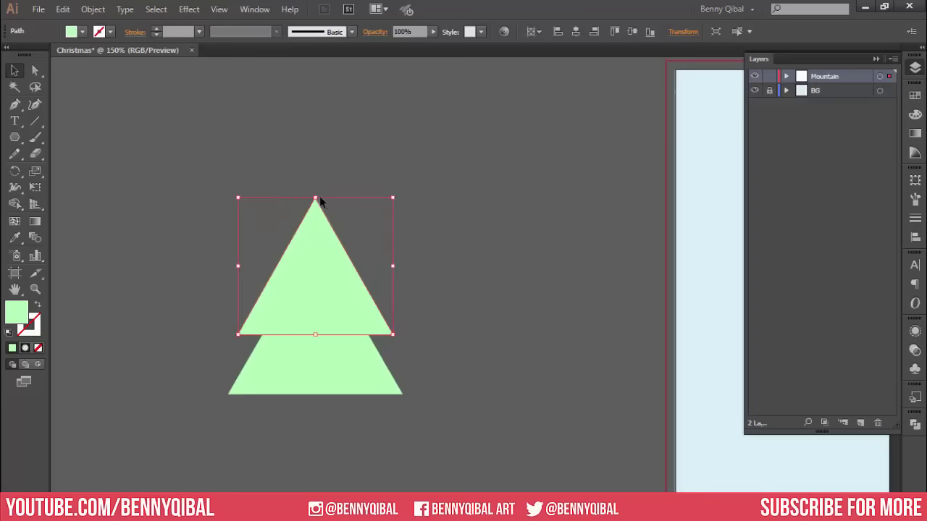
pyautogui.click(316, 258)
pyautogui.scroll(1, 316, 258)
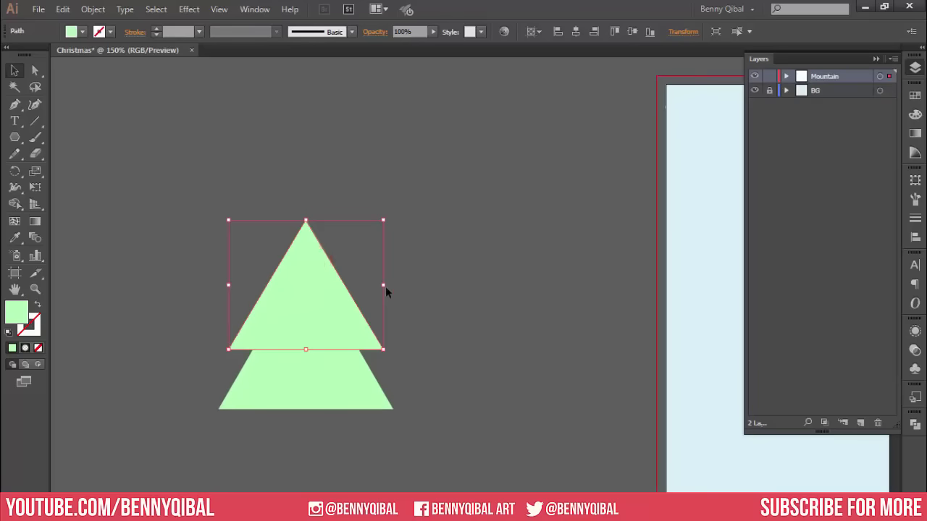
pyautogui.moveTo(384, 286); pyautogui.dragTo(371, 286)
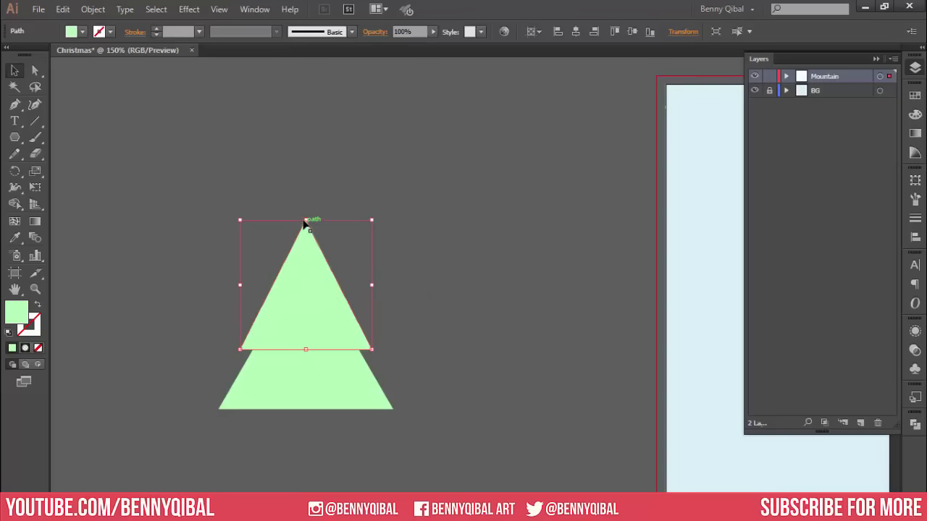
pyautogui.moveTo(304, 224); pyautogui.dragTo(311, 232)
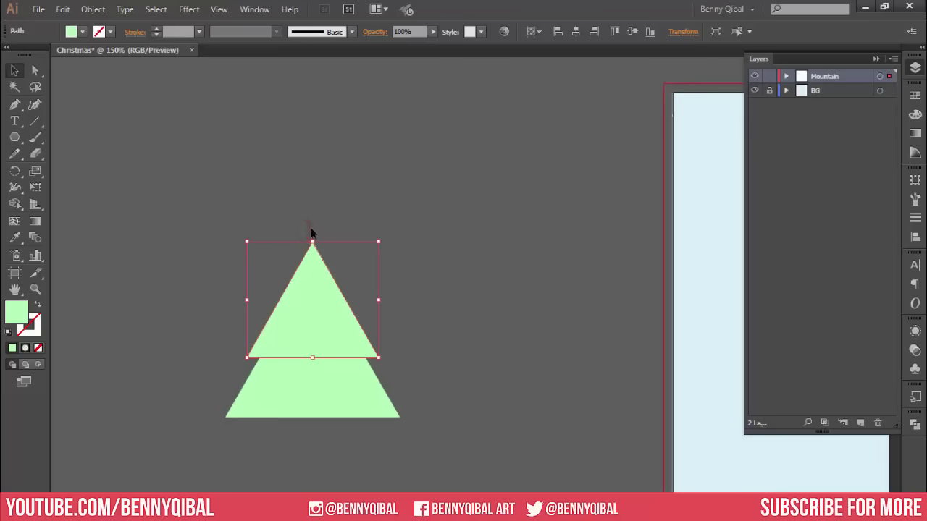
# Paste another copy in front and place it as the smaller top tier
pyautogui.click(63, 8)
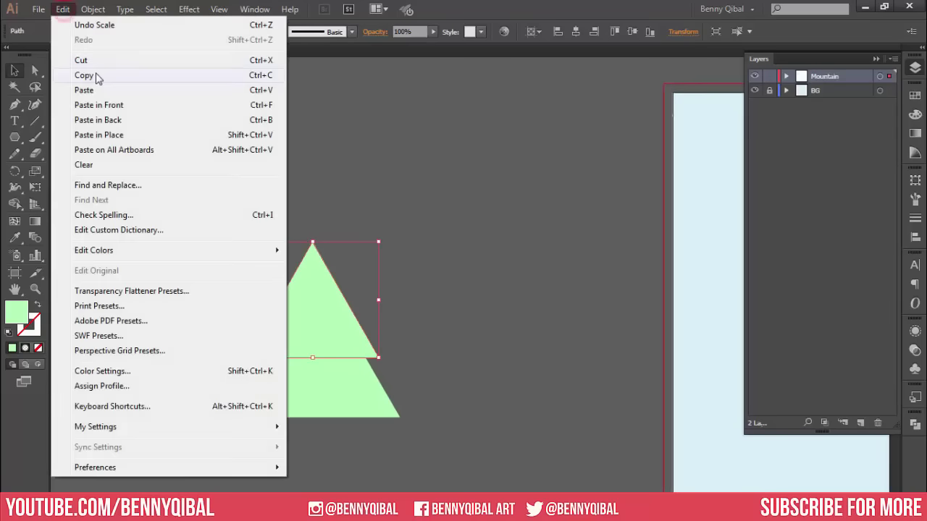
pyautogui.click(84, 75)
pyautogui.click(62, 8)
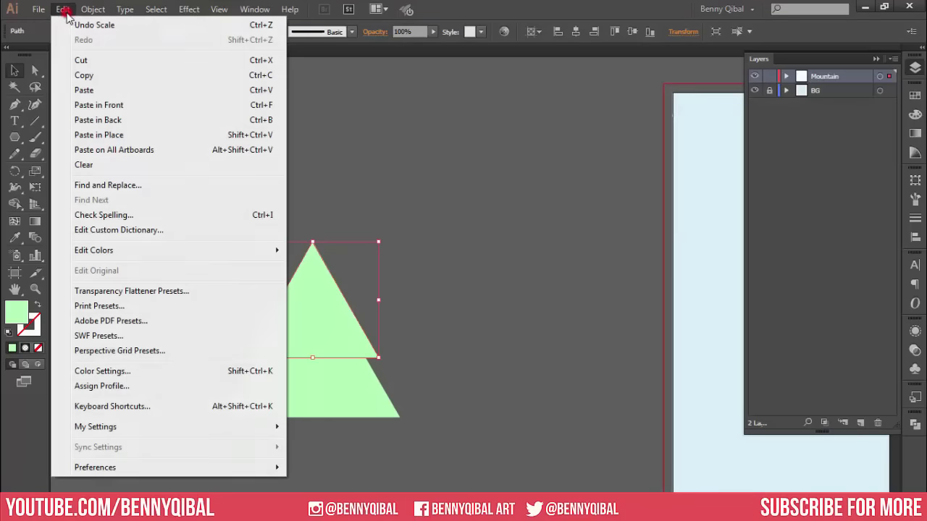
pyautogui.click(107, 107)
pyautogui.moveTo(319, 304)
pyautogui.mouseDown()
pyautogui.moveTo(313, 250)
pyautogui.moveTo(351, 190)
pyautogui.moveTo(366, 197)
pyautogui.mouseUp()
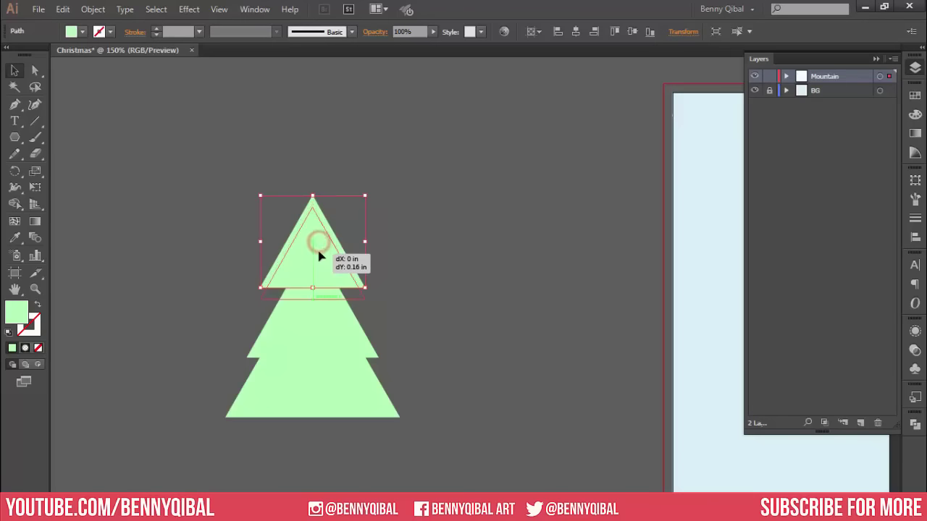
pyautogui.moveTo(320, 246)
pyautogui.mouseDown()
pyautogui.moveTo(319, 259)
pyautogui.moveTo(357, 253)
pyautogui.mouseUp()
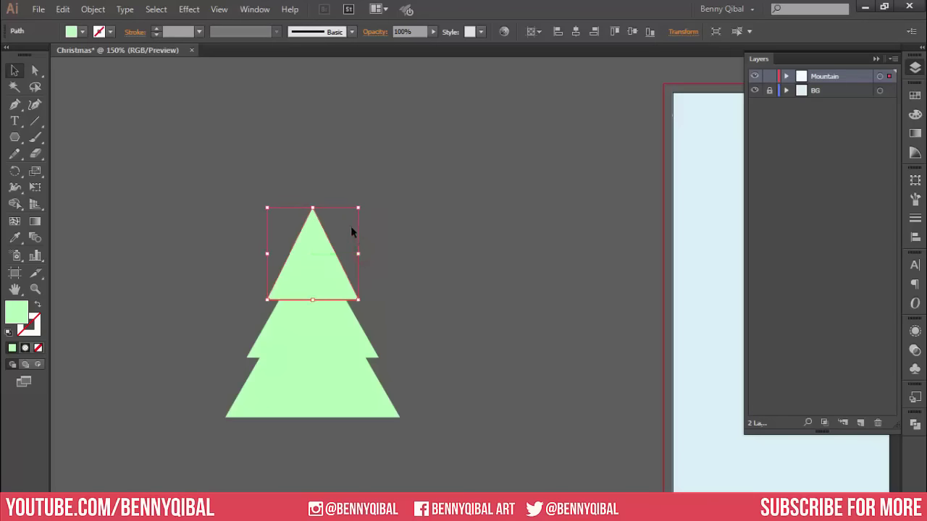
# Bring the whole tree into view and select all three triangles
pyautogui.click(375, 171)
pyautogui.moveTo(294, 322); pyautogui.dragTo(364, 215)
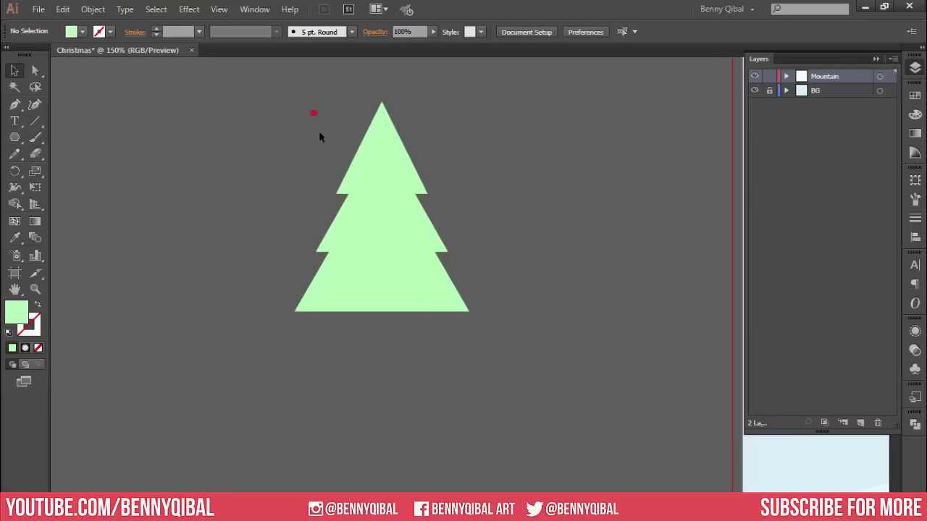
pyautogui.moveTo(319, 136); pyautogui.dragTo(391, 362)
# Draw a vertical centre line from above the tree top to below its base
pyautogui.click(14, 104)
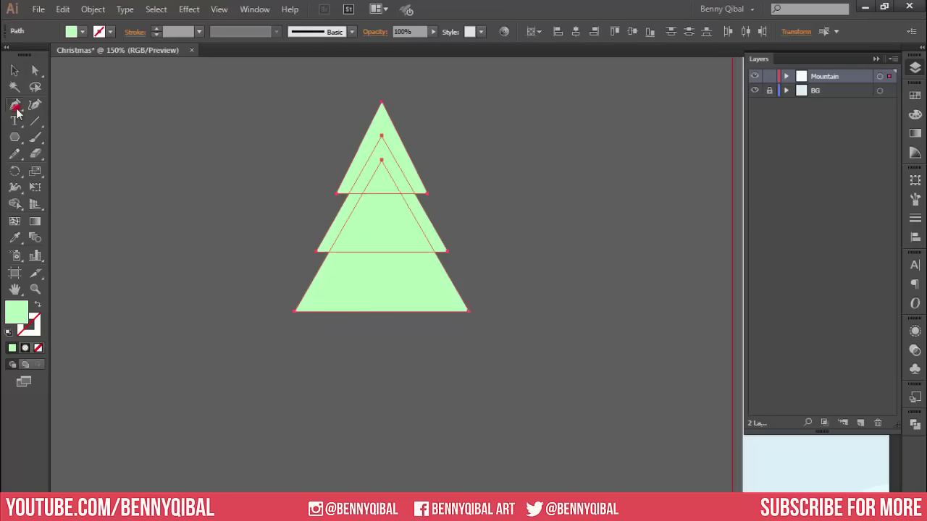
pyautogui.click(382, 75)
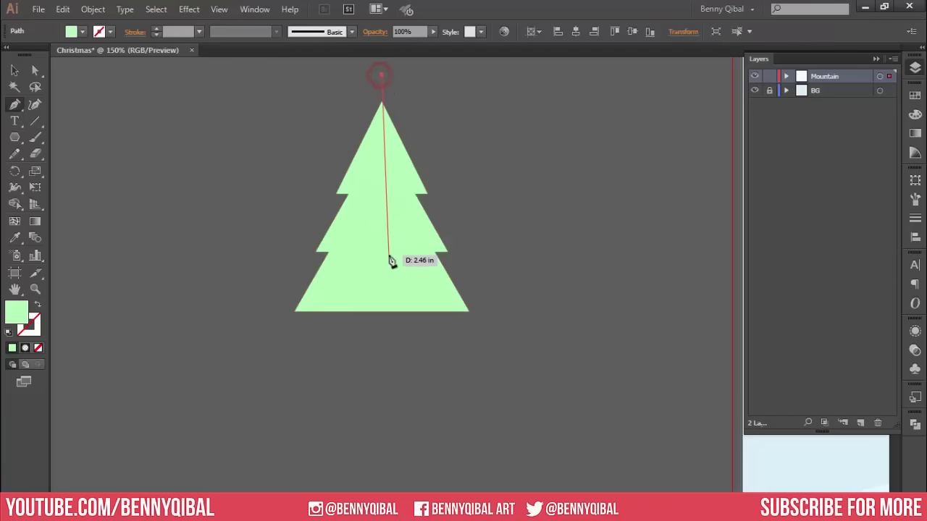
pyautogui.keyDown('shift'); pyautogui.click(389, 345); pyautogui.keyUp('shift')
pyautogui.keyDown('ctrl'); pyautogui.click(437, 397); pyautogui.keyUp('ctrl')
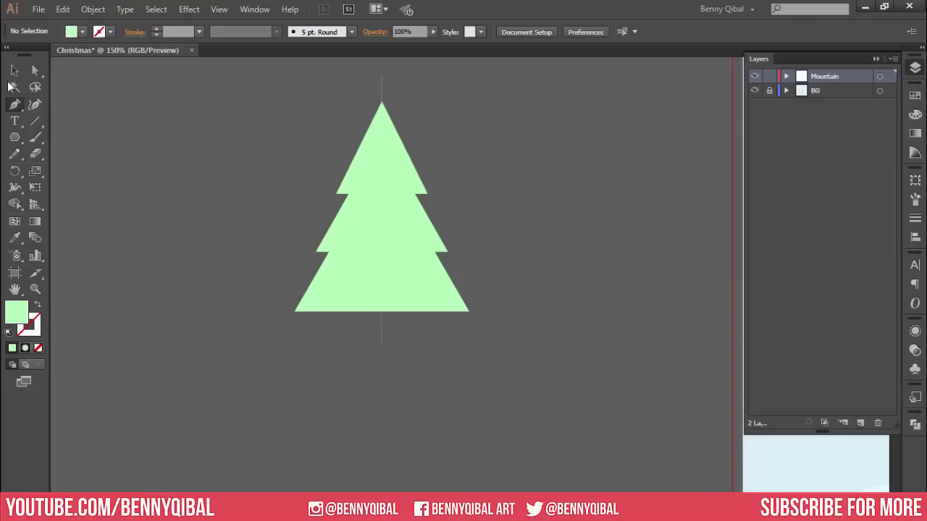
# Select the triangles with the line and apply Pathfinder Divide
pyautogui.click(15, 70)
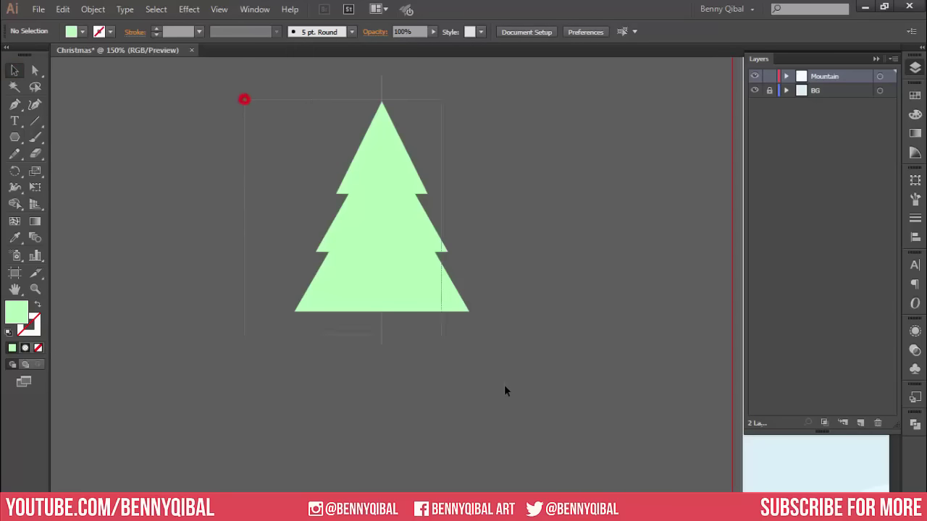
pyautogui.moveTo(505, 391); pyautogui.dragTo(535, 421)
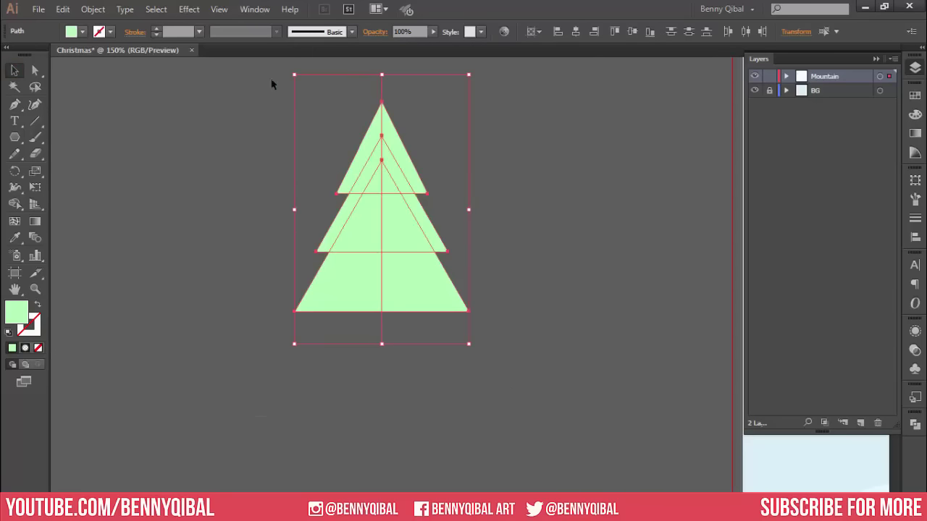
pyautogui.click(254, 9)
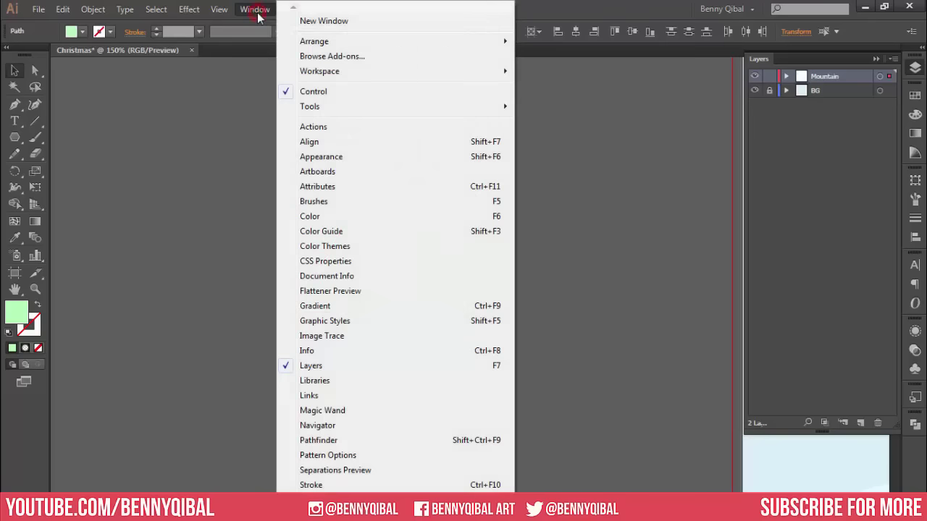
pyautogui.click(437, 443)
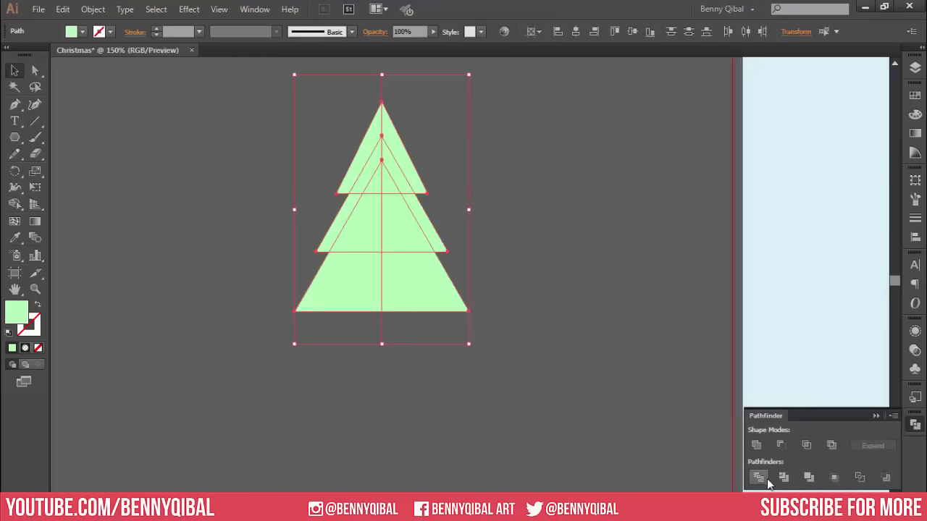
pyautogui.click(758, 477)
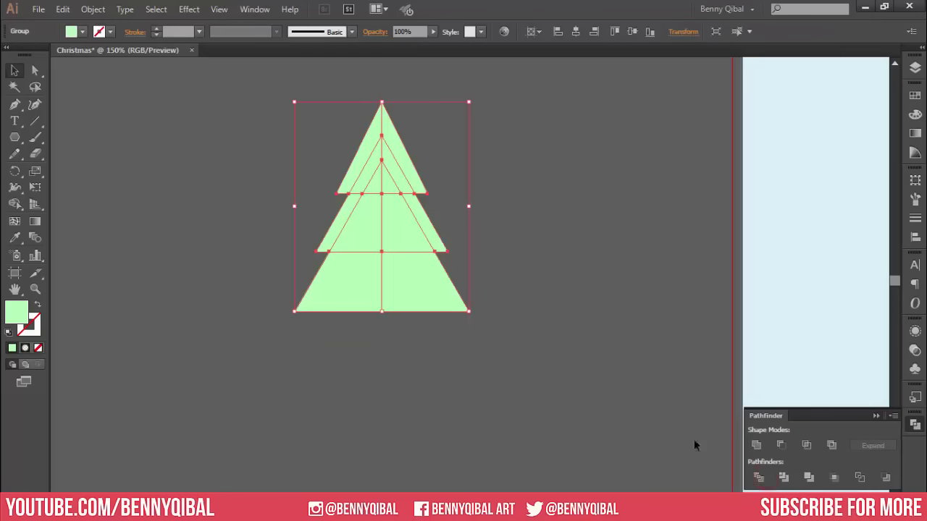
pyautogui.click(577, 288)
# Ungroup the divided tree into separate pieces
pyautogui.click(364, 187)
pyautogui.rightClick(364, 187)
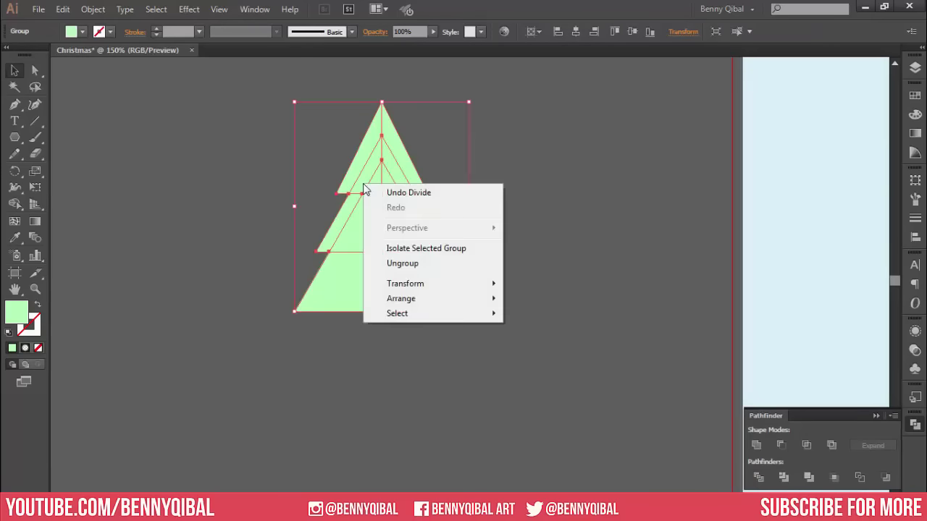
pyautogui.click(430, 268)
pyautogui.click(540, 229)
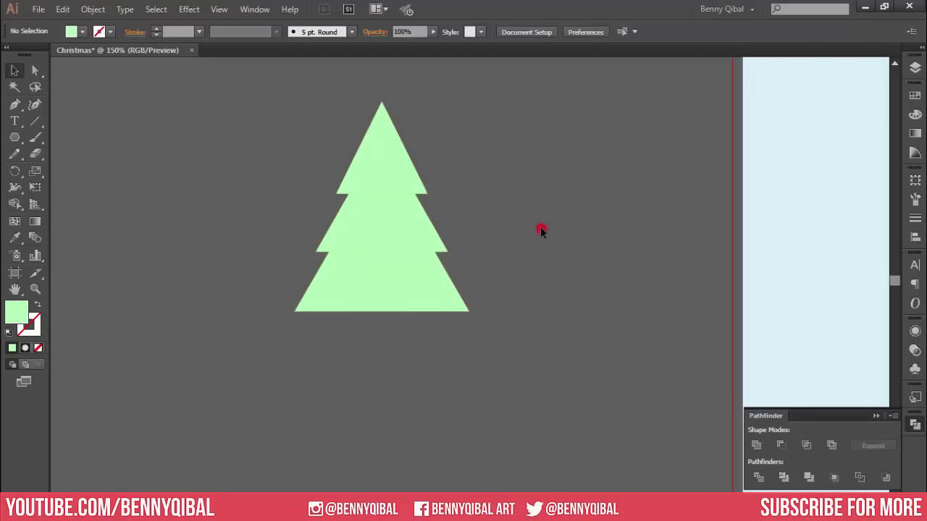
# Fill the pieces on the tree's right half with a lighter green
pyautogui.moveTo(388, 104); pyautogui.dragTo(472, 405)
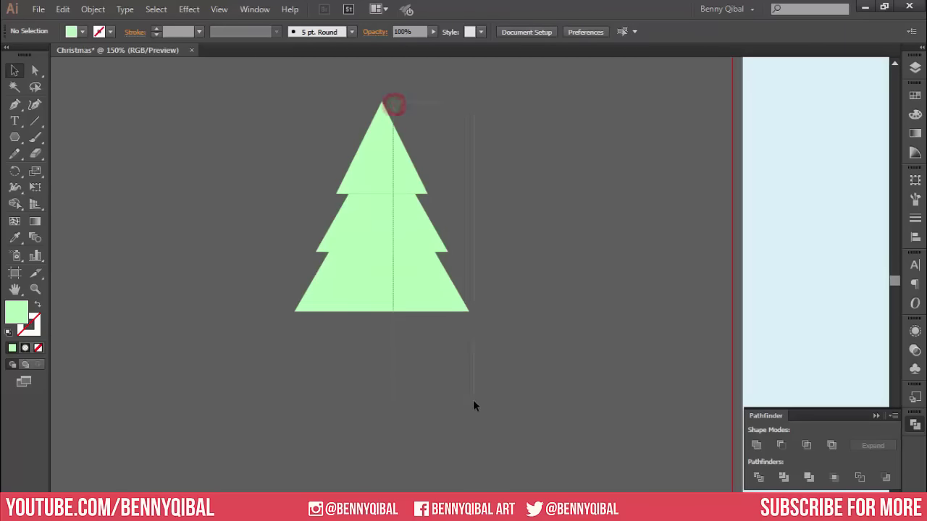
pyautogui.doubleClick(23, 315)
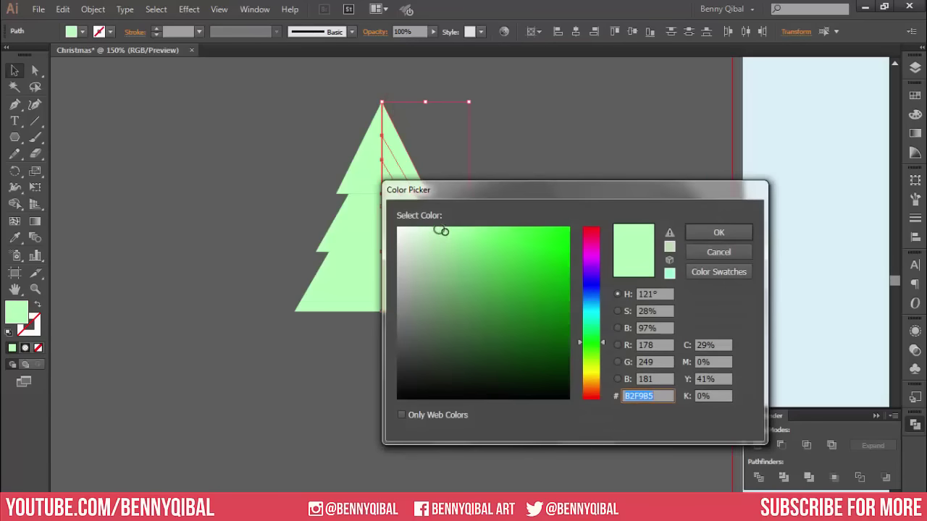
pyautogui.click(437, 229)
pyautogui.click(712, 231)
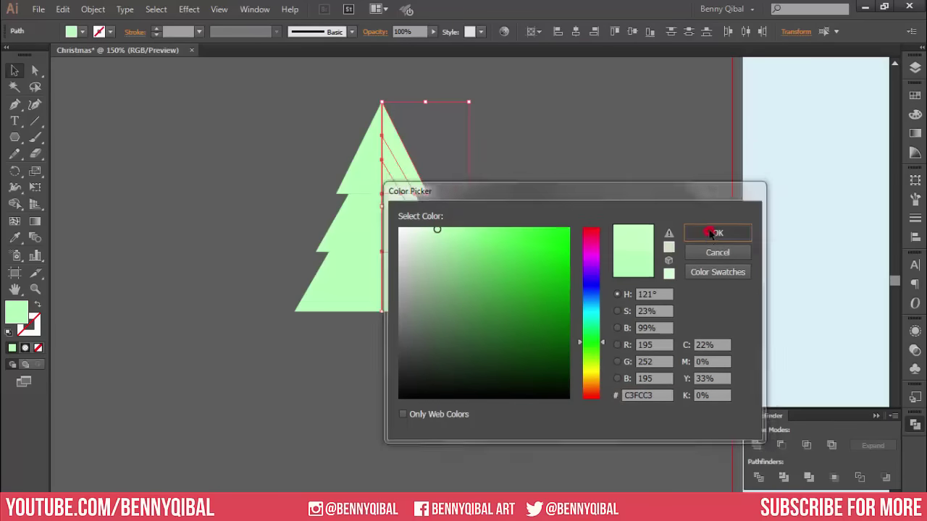
pyautogui.click(548, 206)
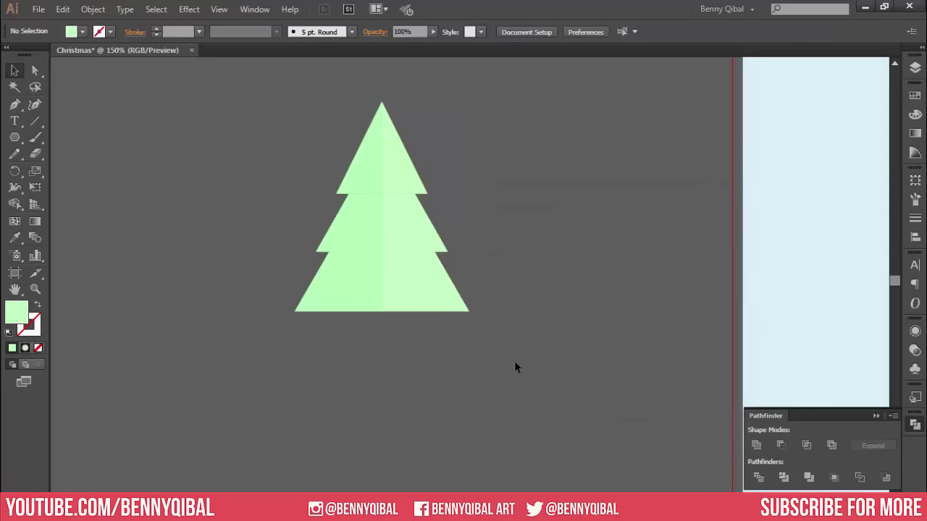
pyautogui.moveTo(514, 366); pyautogui.dragTo(411, 156)
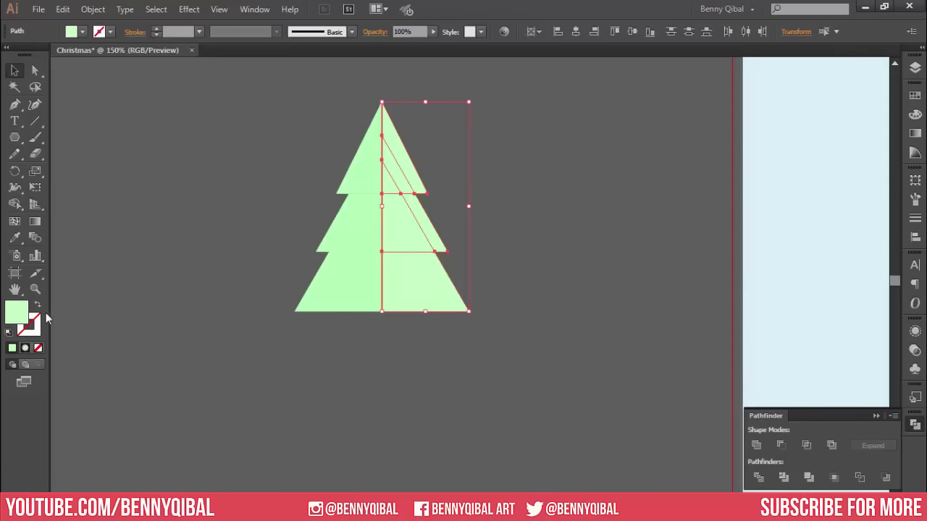
pyautogui.doubleClick(22, 313)
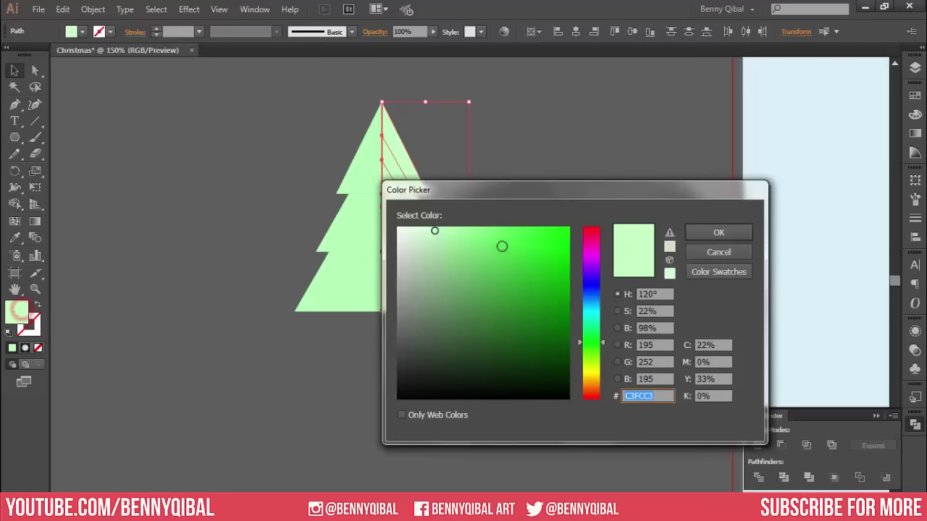
pyautogui.click(717, 232)
# Give all the tree's left-half pieces the same darker green, sampling it with the Eyedropper
pyautogui.moveTo(342, 295); pyautogui.dragTo(346, 387)
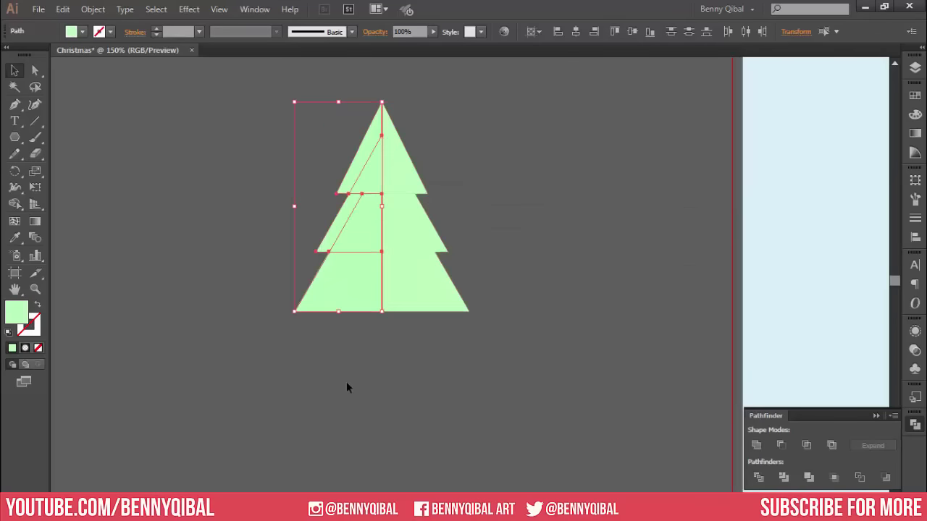
pyautogui.doubleClick(27, 318)
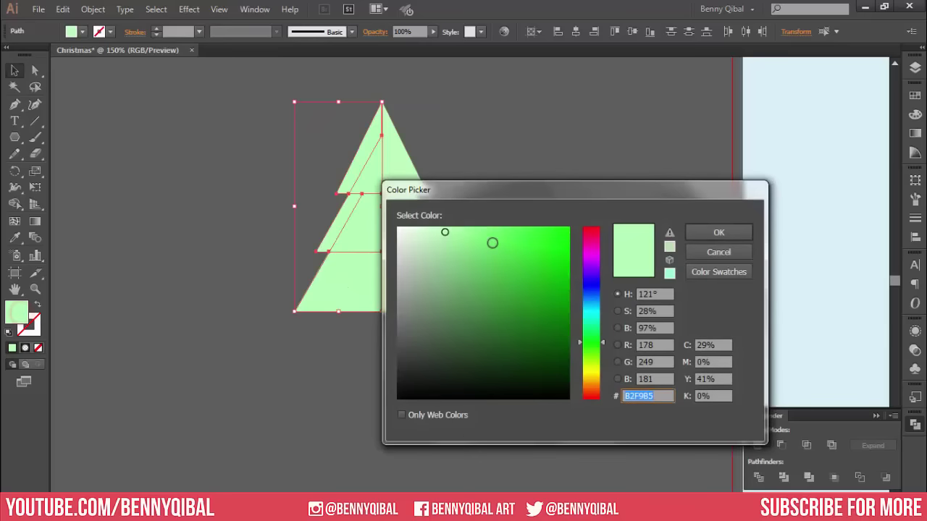
pyautogui.click(461, 233)
pyautogui.click(717, 232)
pyautogui.click(574, 224)
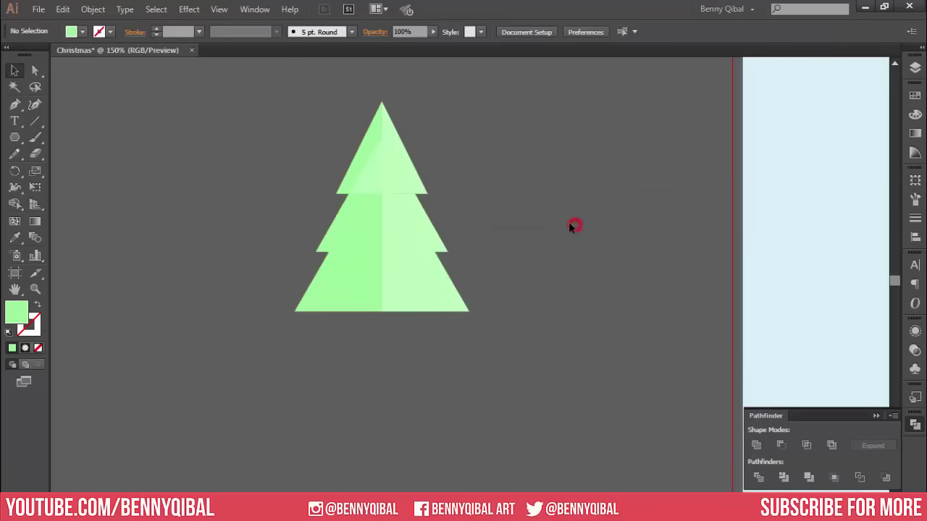
pyautogui.moveTo(335, 135); pyautogui.dragTo(379, 237)
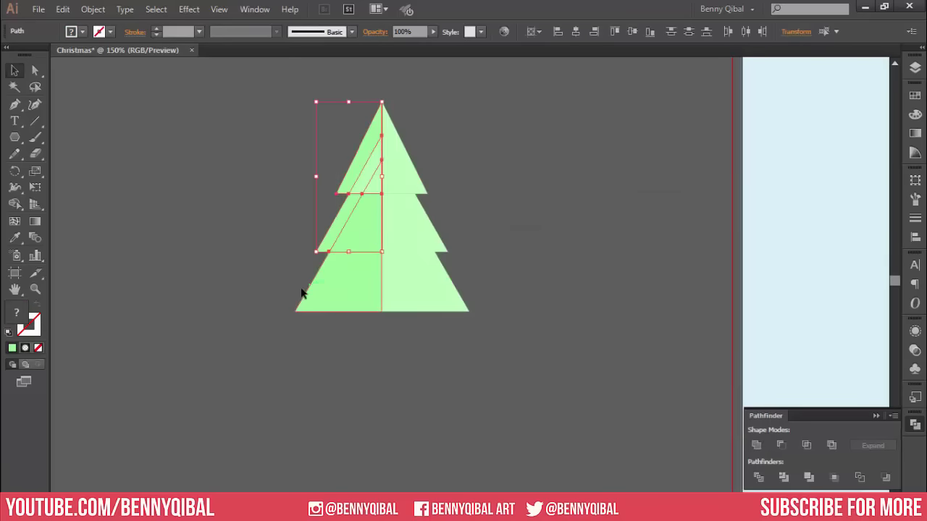
pyautogui.click(14, 237)
pyautogui.click(360, 292)
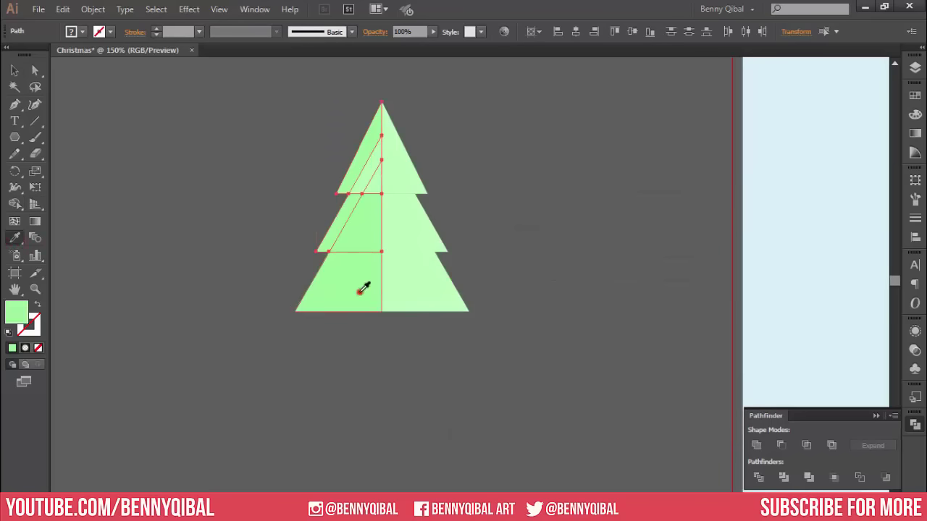
pyautogui.click(15, 70)
pyautogui.click(227, 201)
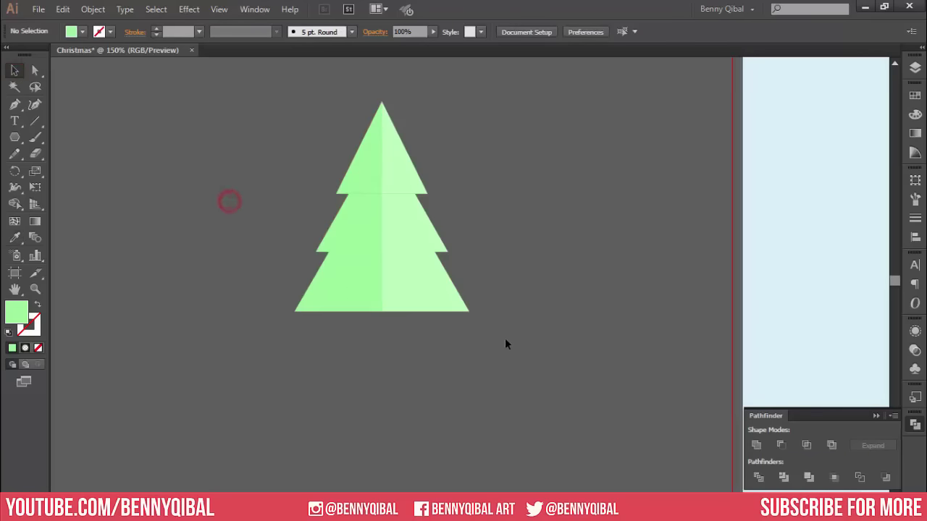
# Zoom in and out to inspect the seams between the tree tiers
pyautogui.scroll(2, 513, 333)
pyautogui.scroll(3, 514, 333)
pyautogui.hscroll(-3, 513, 333)
pyautogui.scroll(2, 456, 178)
pyautogui.scroll(-1, 456, 178)
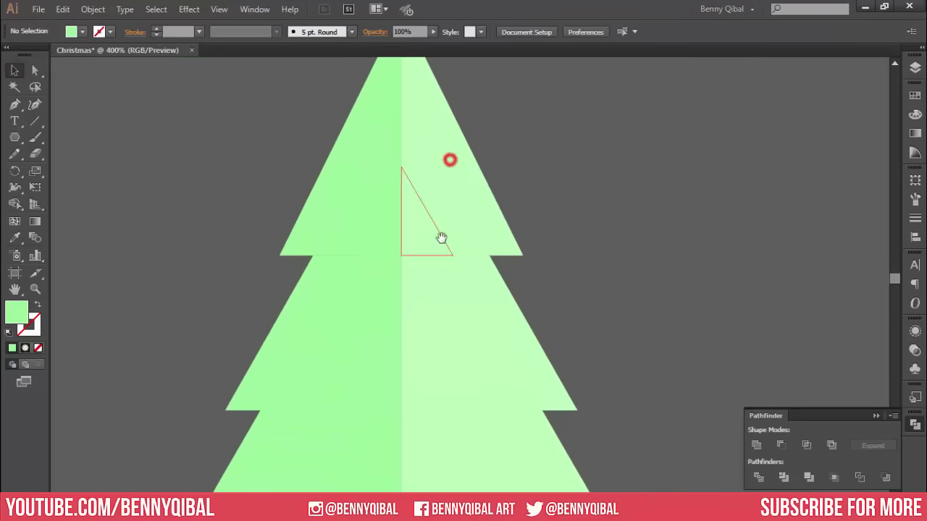
pyautogui.scroll(1, 561, 283)
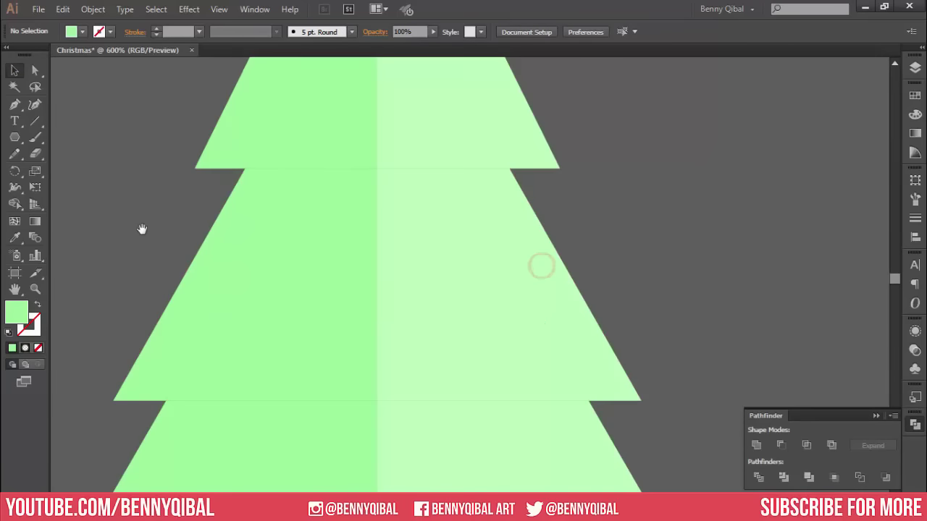
pyautogui.hscroll(-2, 140, 227)
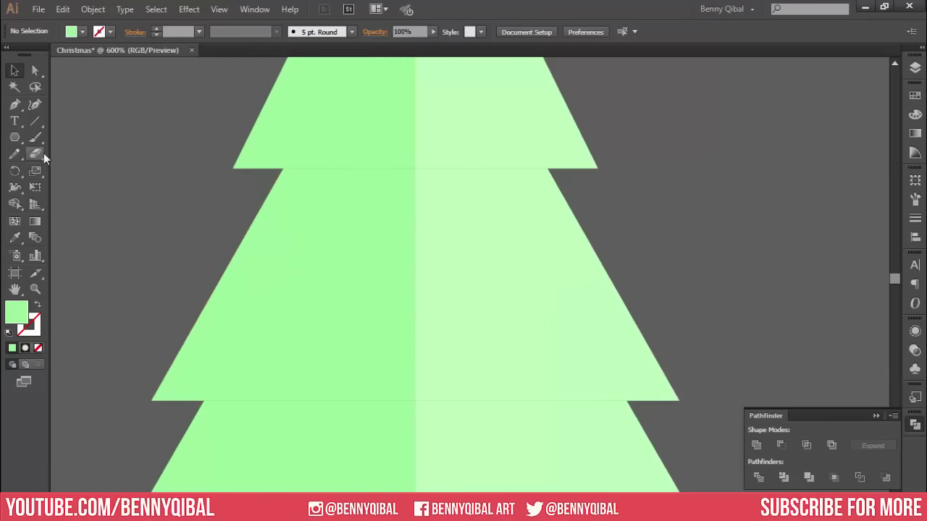
pyautogui.scroll(-2, 108, 182)
# Unite the tree's left-half pieces into one shape with Pathfinder
pyautogui.moveTo(108, 182); pyautogui.dragTo(192, 181)
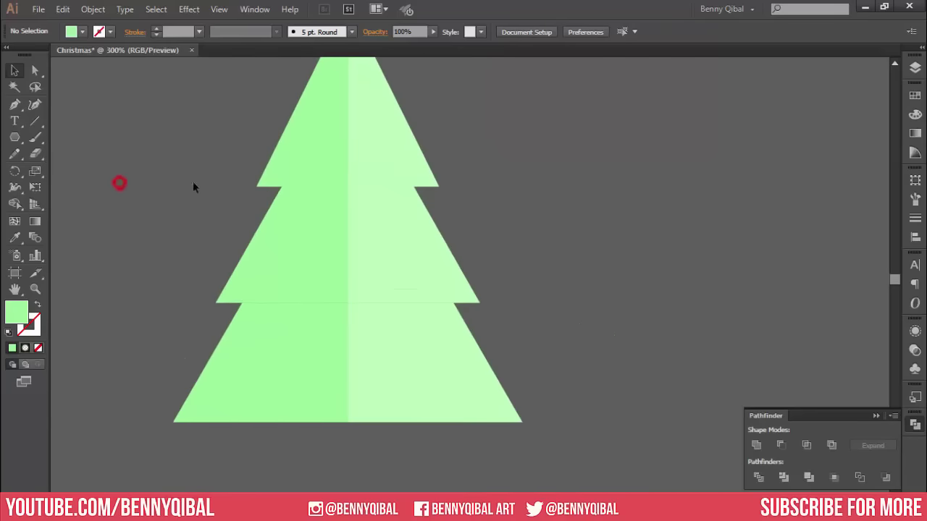
pyautogui.moveTo(171, 114); pyautogui.dragTo(327, 488)
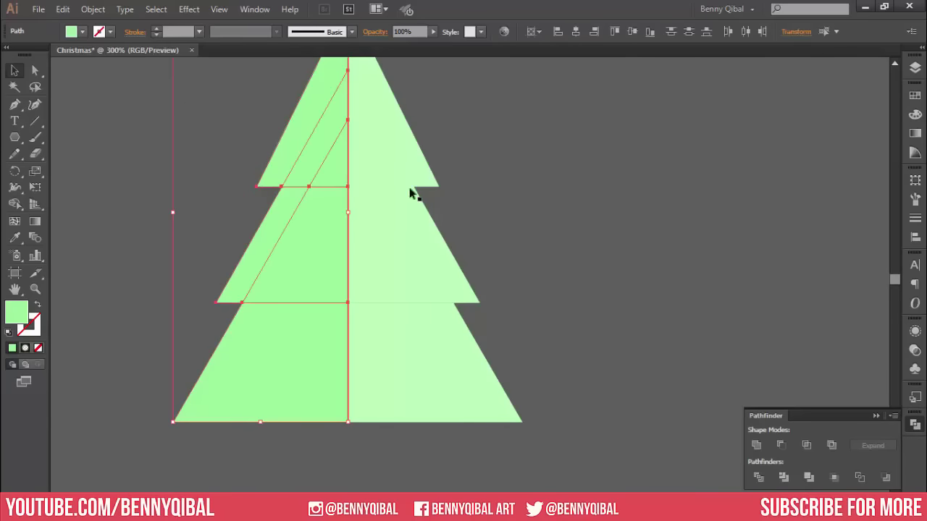
pyautogui.click(757, 445)
pyautogui.click(610, 288)
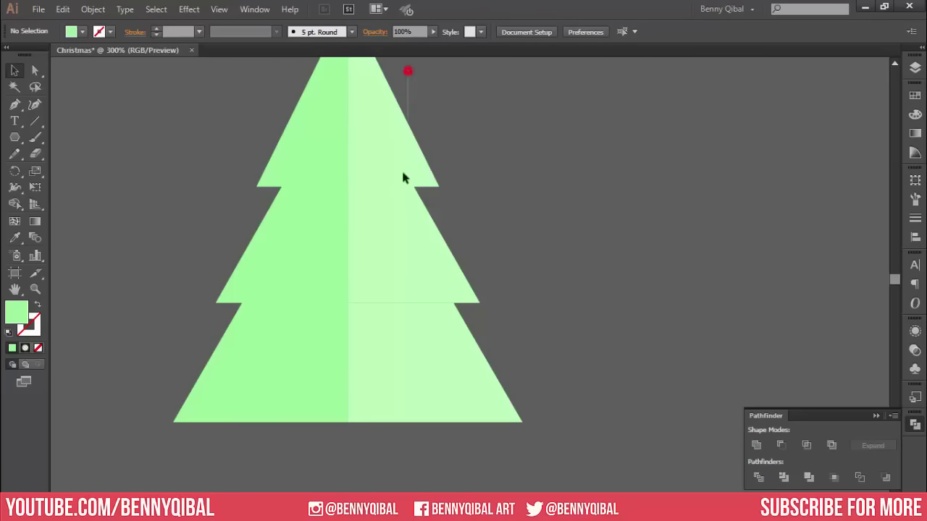
# Unite the right-half pieces into one shape and zoom out to the whole tree
pyautogui.moveTo(403, 177); pyautogui.dragTo(359, 426)
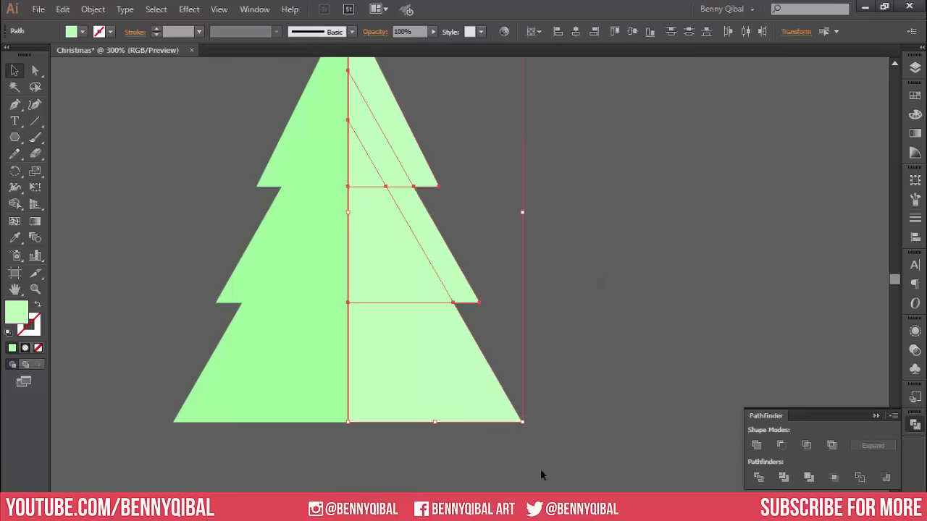
pyautogui.click(755, 439)
pyautogui.click(610, 240)
pyautogui.hotkey('ctrl', '-')
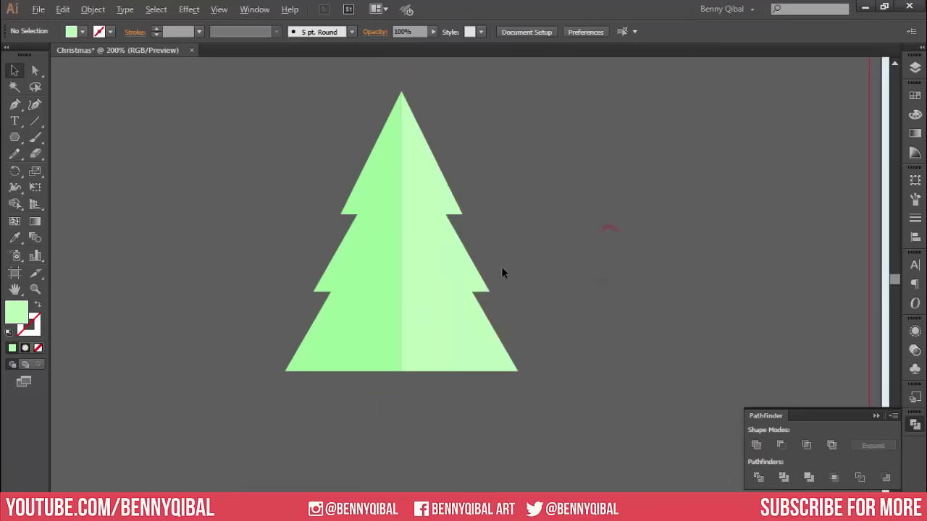
pyautogui.moveTo(501, 267); pyautogui.dragTo(479, 259)
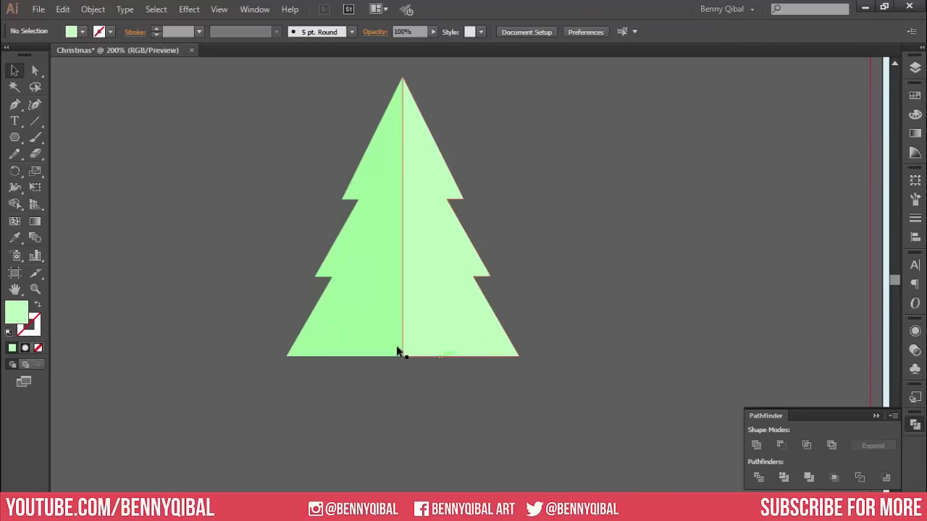
pyautogui.click(15, 137)
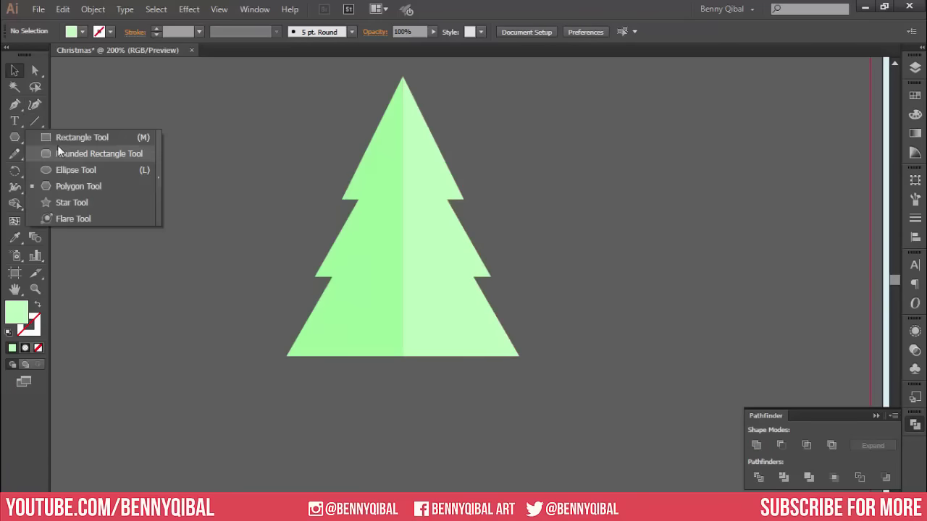
# Draw a 0.25 × 1.67 in trunk rectangle down from the tree's centre, filled #9CEF9C
pyautogui.click(73, 142)
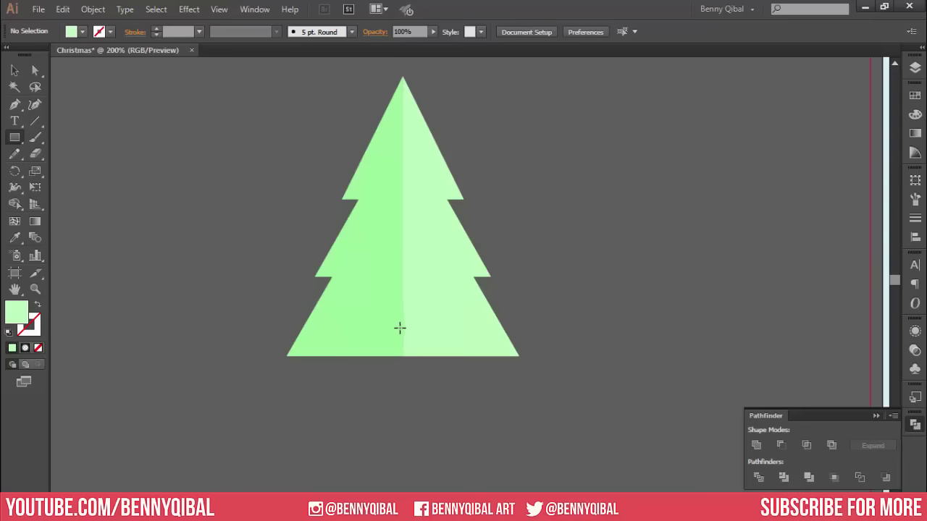
pyautogui.moveTo(403, 329); pyautogui.dragTo(415, 410)
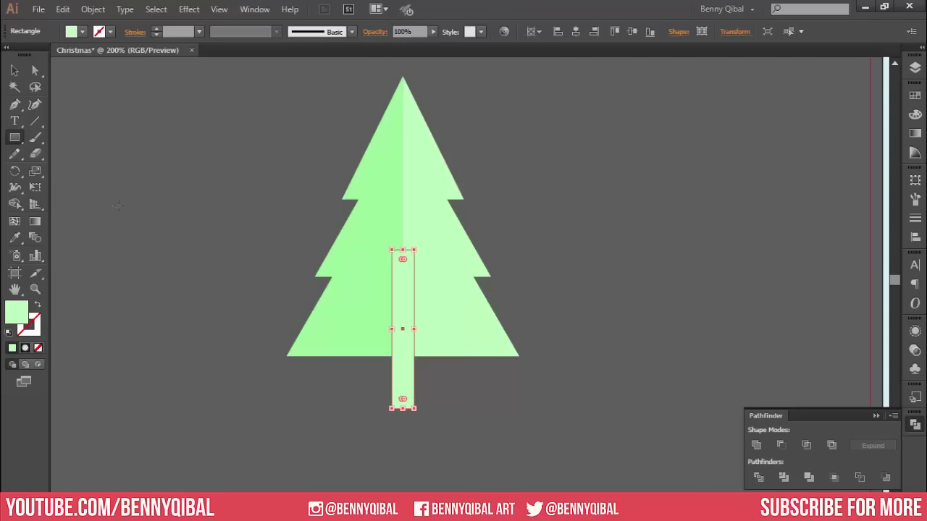
pyautogui.click(14, 71)
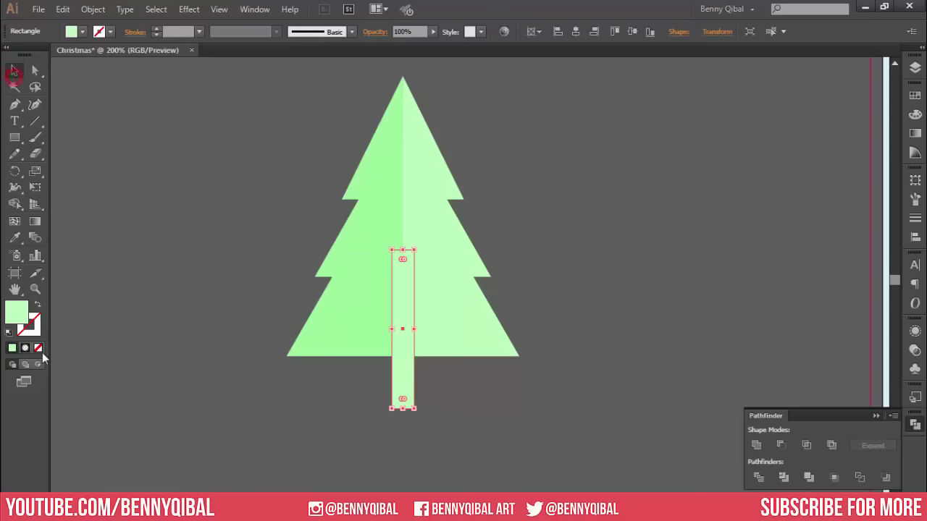
pyautogui.doubleClick(22, 317)
pyautogui.click(456, 243)
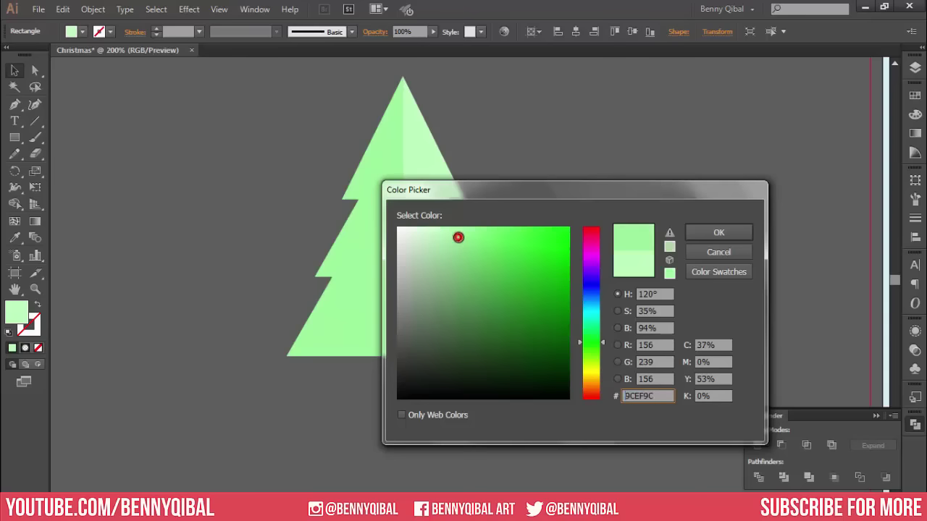
pyautogui.click(728, 238)
pyautogui.moveTo(409, 296); pyautogui.dragTo(368, 282)
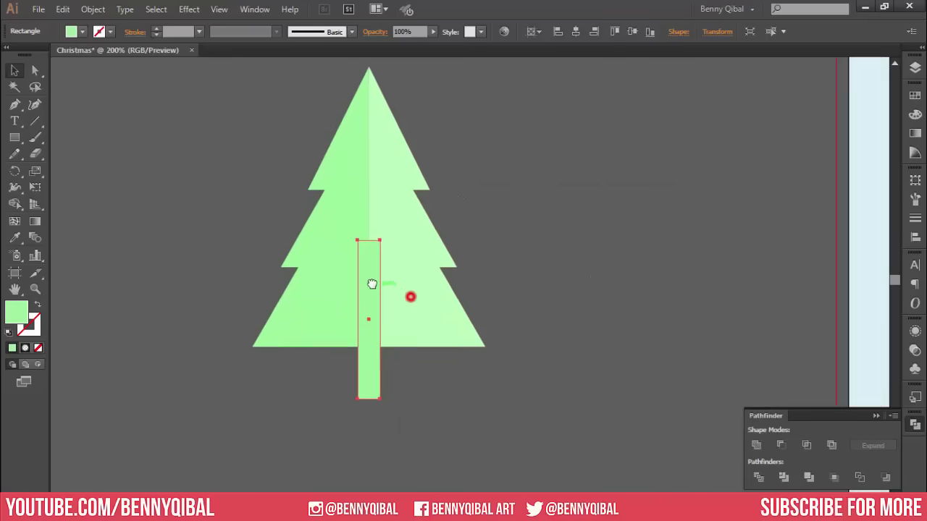
pyautogui.click(914, 67)
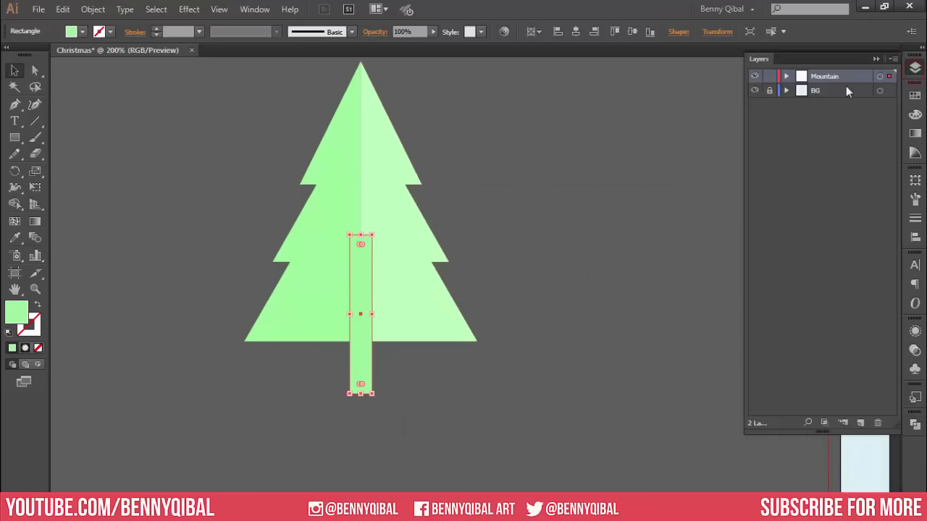
# Expand the Mountain layer, reorder the trunk's <Rect> row, and undo an accidental white fill
pyautogui.click(786, 76)
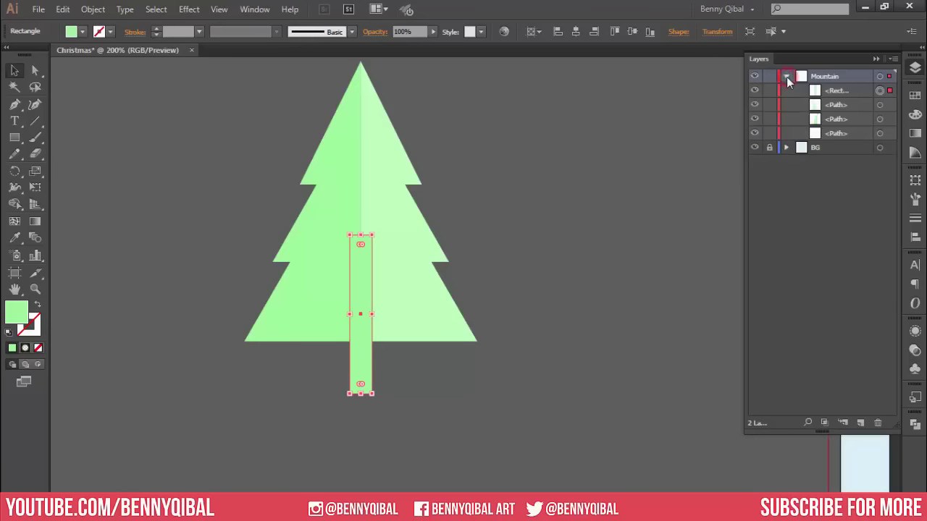
pyautogui.moveTo(842, 91); pyautogui.dragTo(843, 138)
pyautogui.click(879, 119)
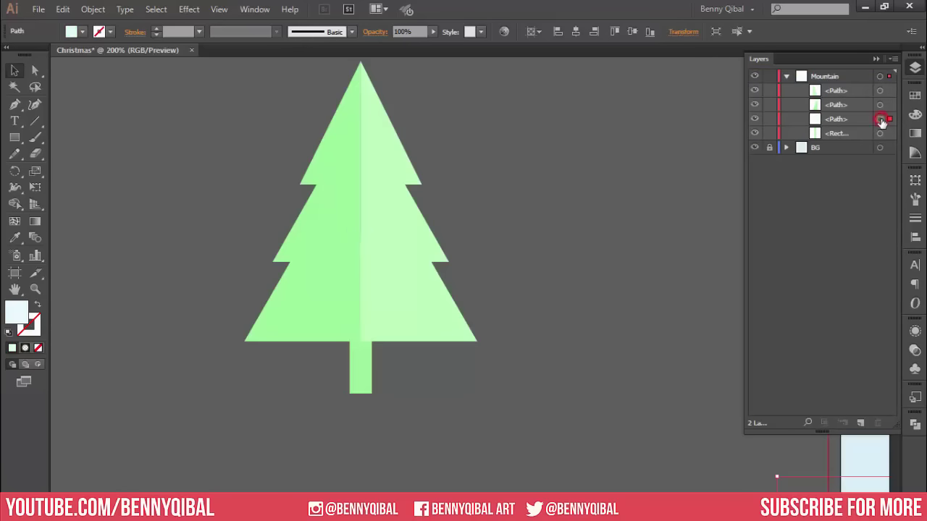
pyautogui.scroll(-2, 548, 191)
pyautogui.moveTo(544, 220)
pyautogui.mouseDown()
pyautogui.moveTo(314, 176)
pyautogui.moveTo(412, 201)
pyautogui.mouseUp()
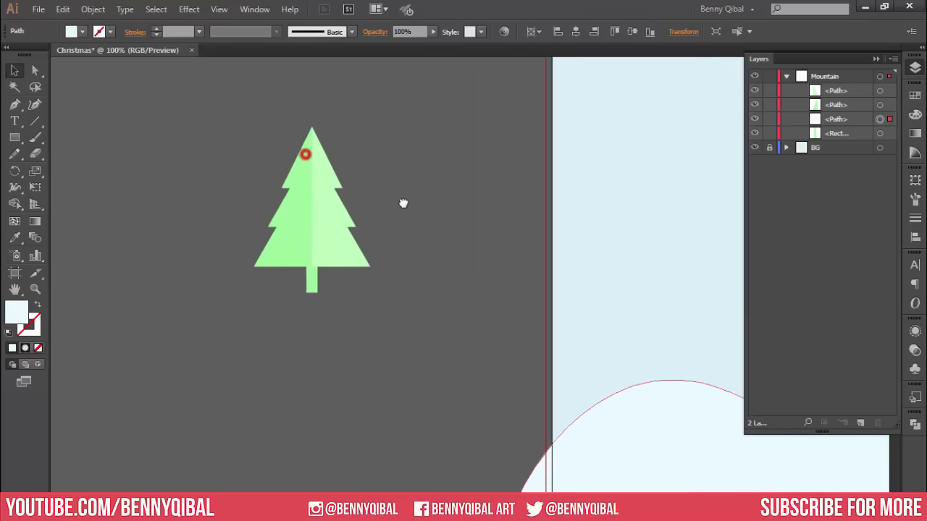
pyautogui.click(880, 134)
pyautogui.scroll(1, 295, 280)
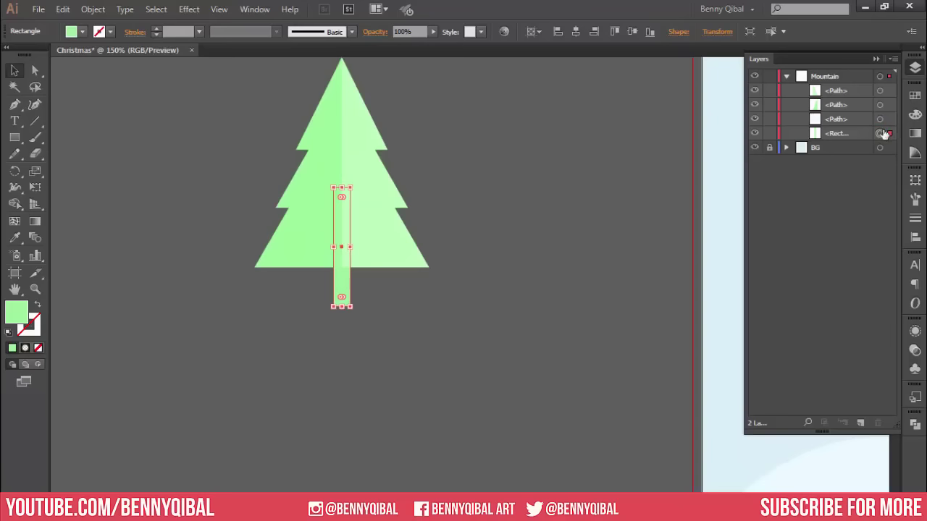
pyautogui.moveTo(881, 132); pyautogui.dragTo(879, 119)
pyautogui.click(855, 123)
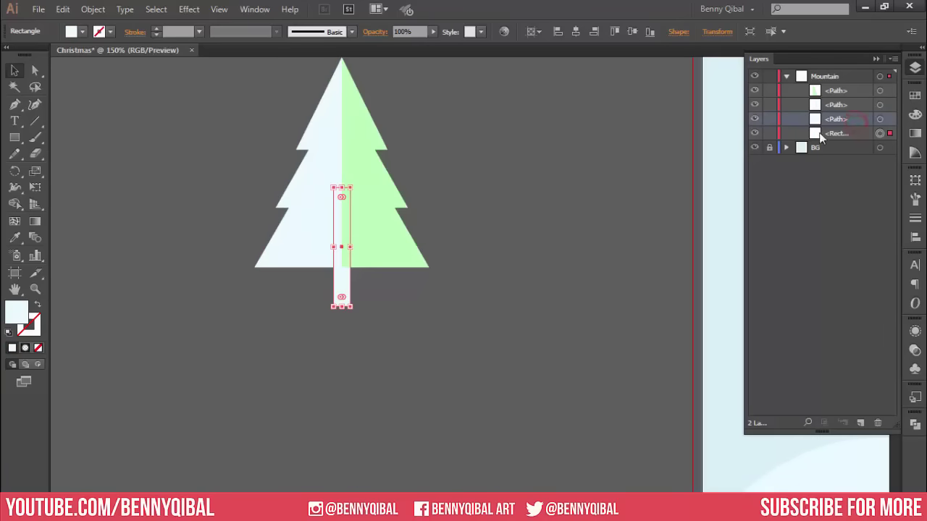
pyautogui.hotkey('ctrl', 'z')
pyautogui.hotkey('ctrl', 'z')
# Stack the trunk just above the bottom path and rename that path Mountain
pyautogui.click(569, 205)
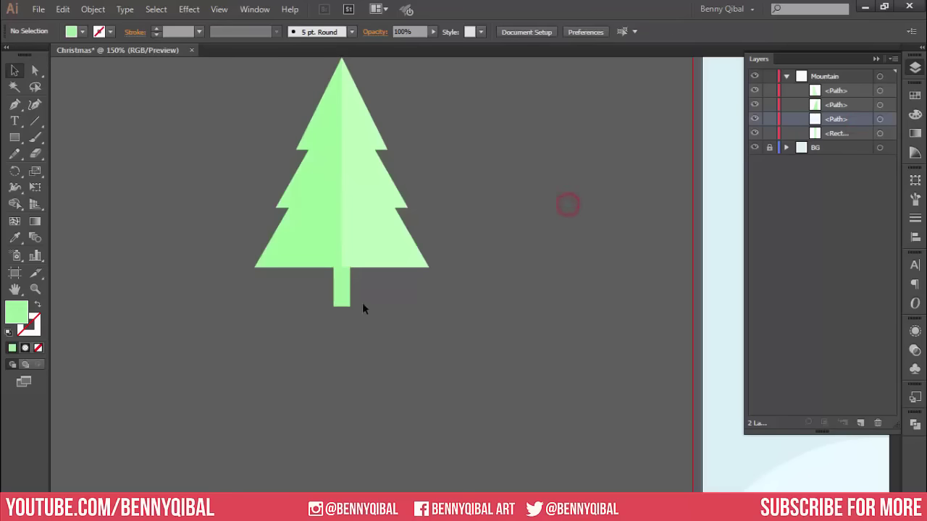
pyautogui.click(345, 297)
pyautogui.moveTo(838, 134); pyautogui.dragTo(843, 114)
pyautogui.click(836, 132)
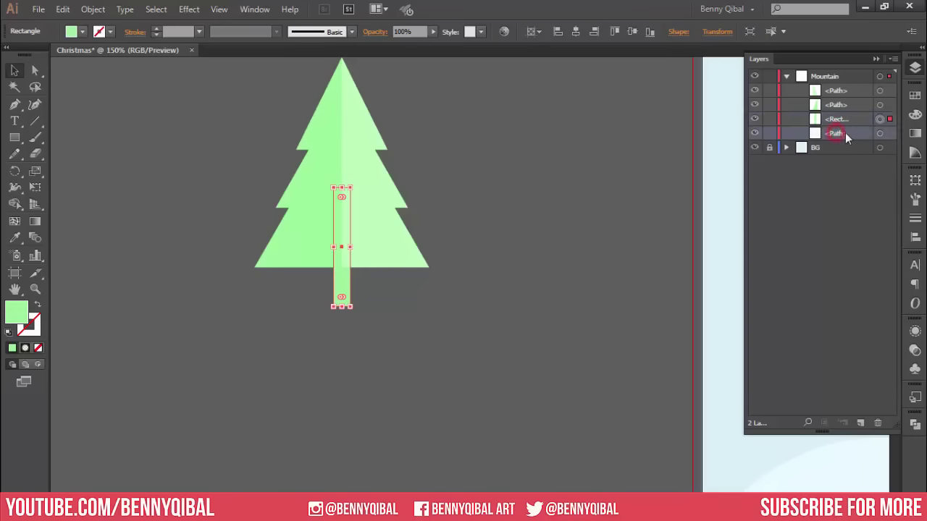
pyautogui.doubleClick(839, 132)
pyautogui.press('Return')
# Refill the trunk rectangle with the more saturated green #82E882
pyautogui.click(587, 205)
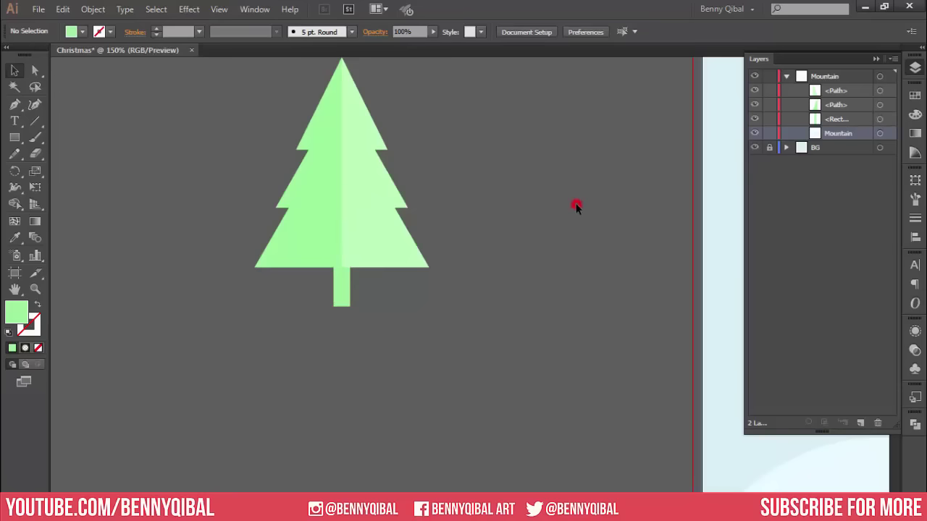
pyautogui.scroll(1, 309, 281)
pyautogui.scroll(2, 359, 276)
pyautogui.scroll(2, 352, 286)
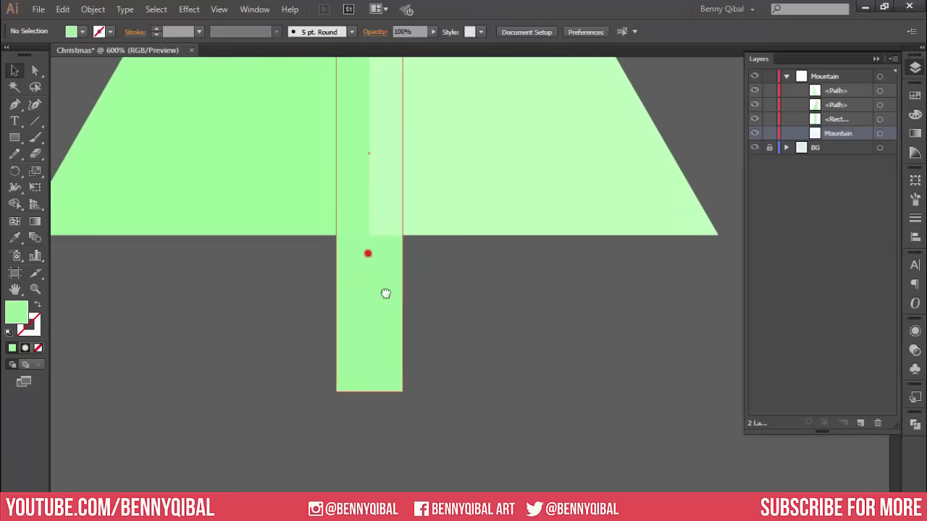
pyautogui.click(384, 300)
pyautogui.doubleClick(18, 310)
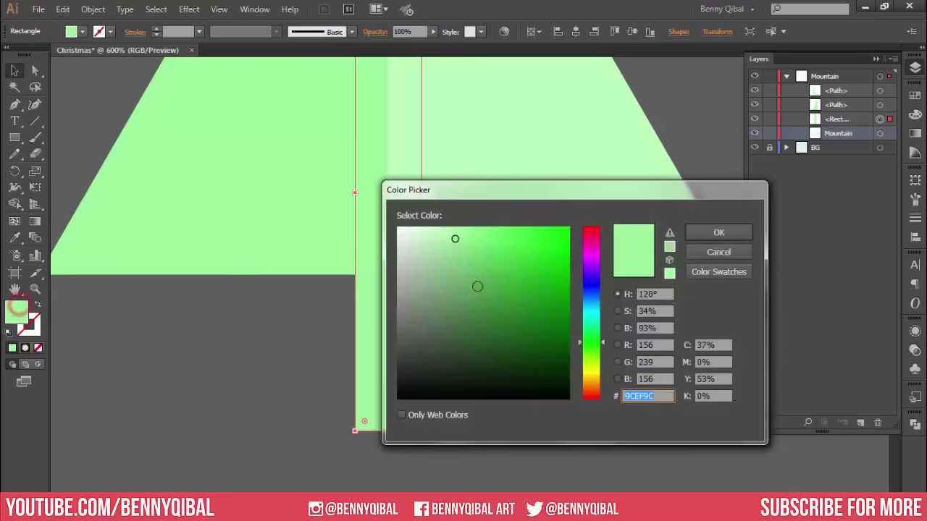
pyautogui.click(474, 242)
pyautogui.click(718, 232)
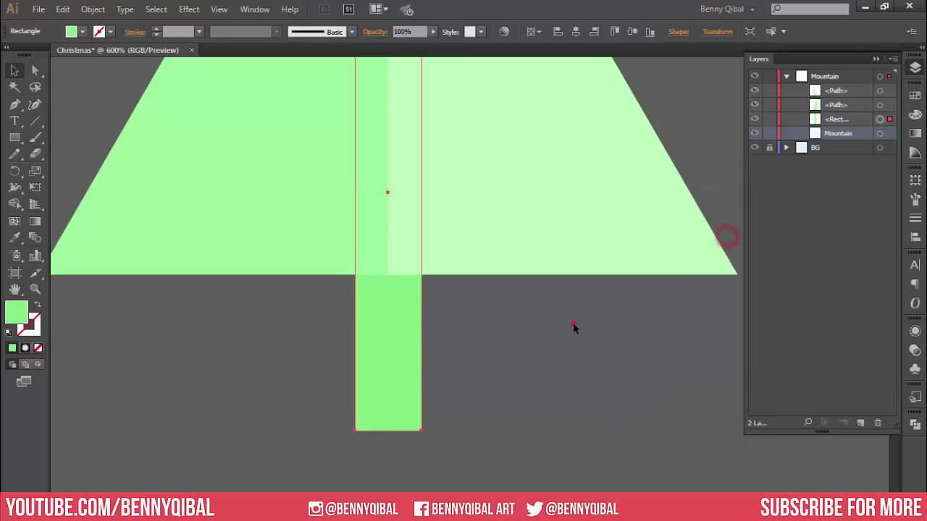
pyautogui.click(573, 323)
pyautogui.moveTo(399, 329); pyautogui.dragTo(437, 340)
pyautogui.click(413, 337)
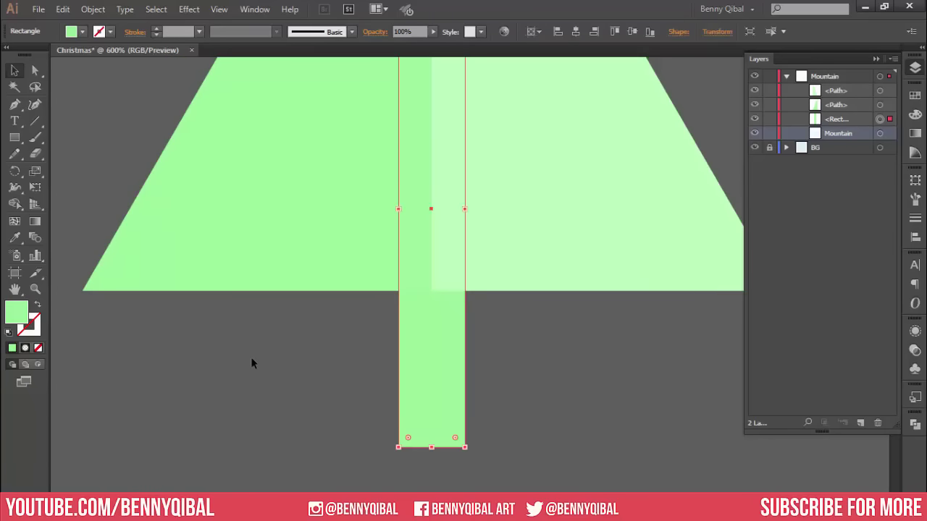
pyautogui.moveTo(254, 348); pyautogui.dragTo(260, 327)
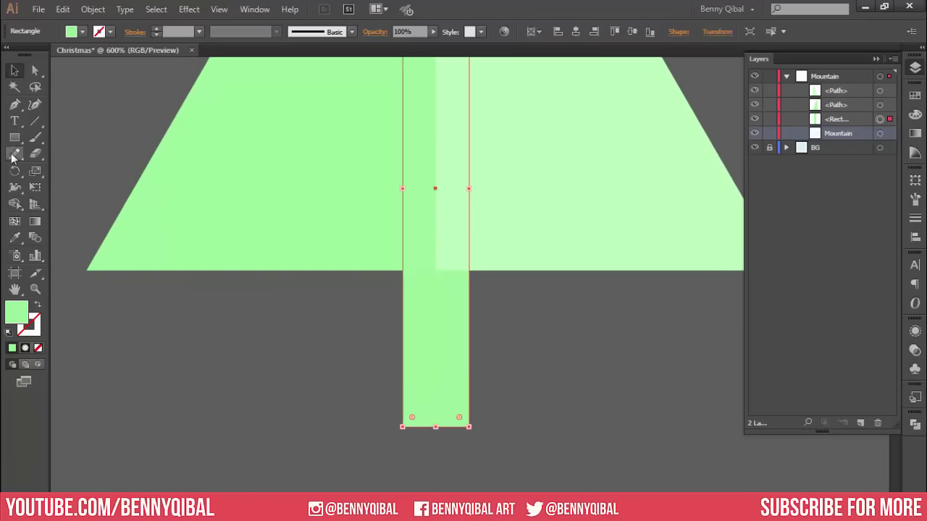
# Draw a Pen divider line across the trunk and Pathfinder-Divide the trunk along it
pyautogui.click(16, 107)
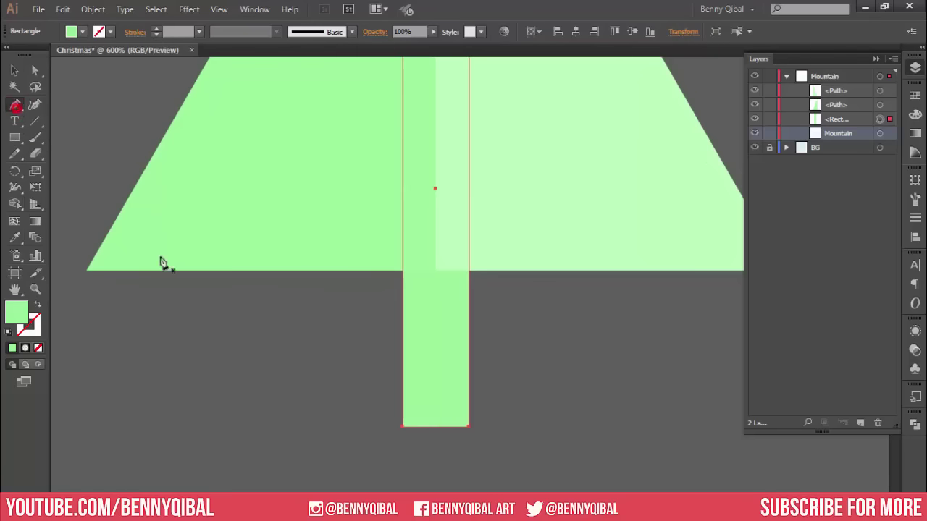
pyautogui.click(379, 280)
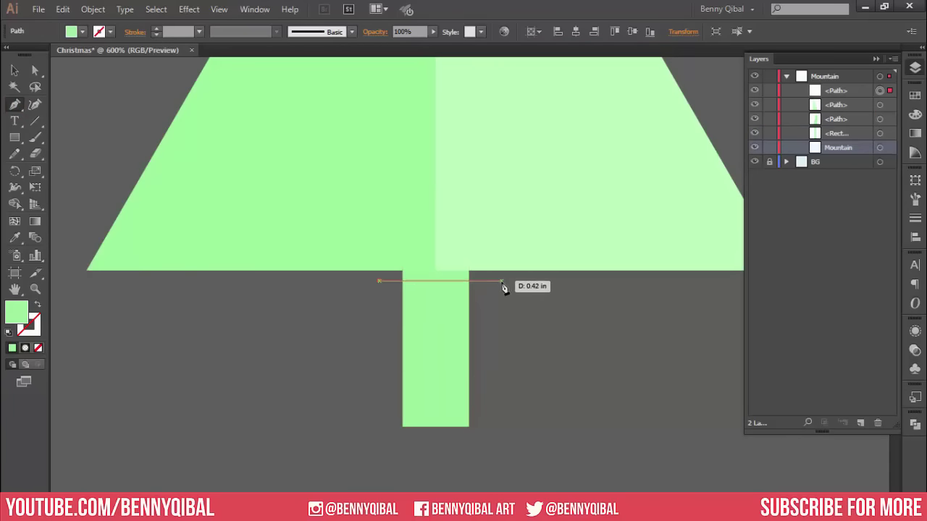
pyautogui.click(502, 280)
pyautogui.keyDown('ctrl'); pyautogui.click(515, 355); pyautogui.keyUp('ctrl')
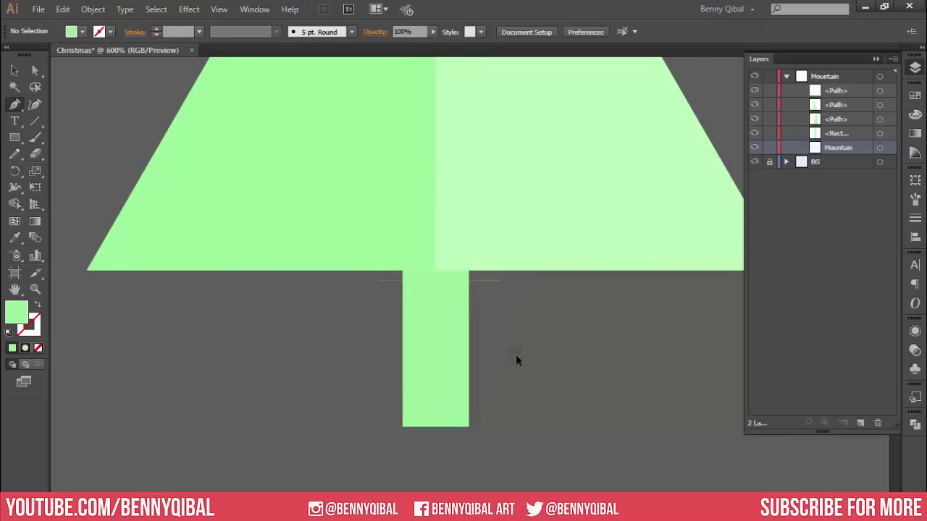
pyautogui.click(10, 71)
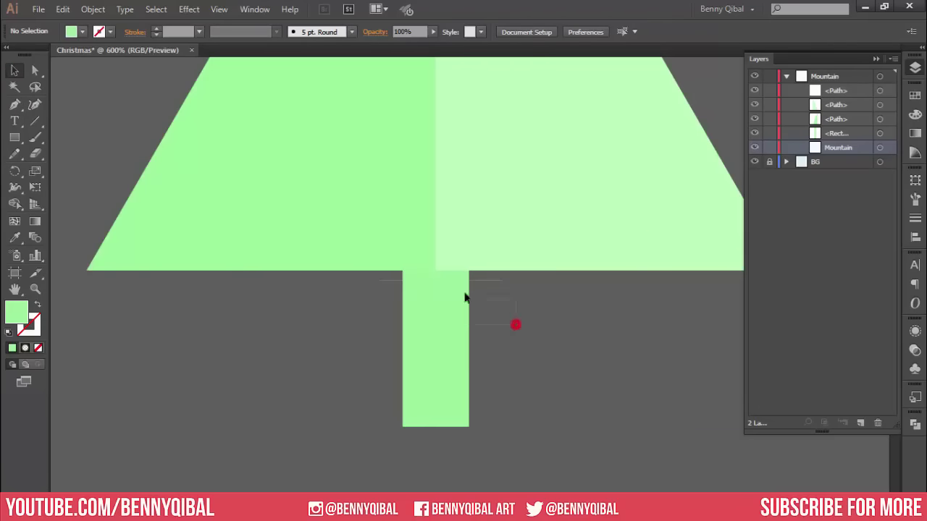
pyautogui.moveTo(464, 297); pyautogui.dragTo(420, 276)
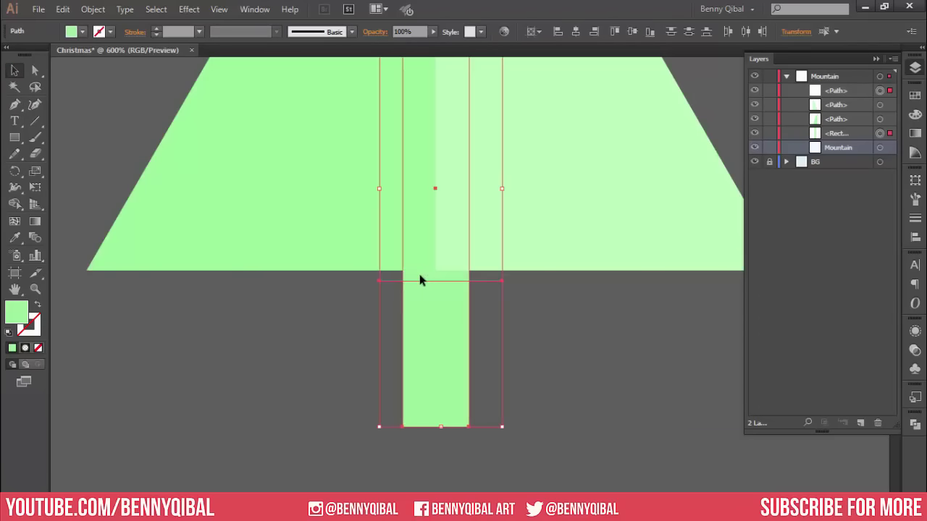
pyautogui.click(914, 425)
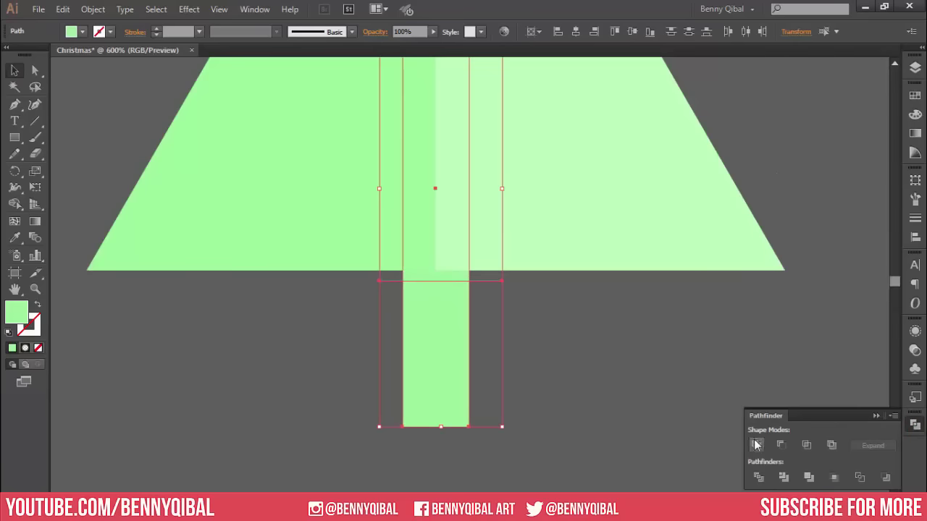
pyautogui.click(760, 478)
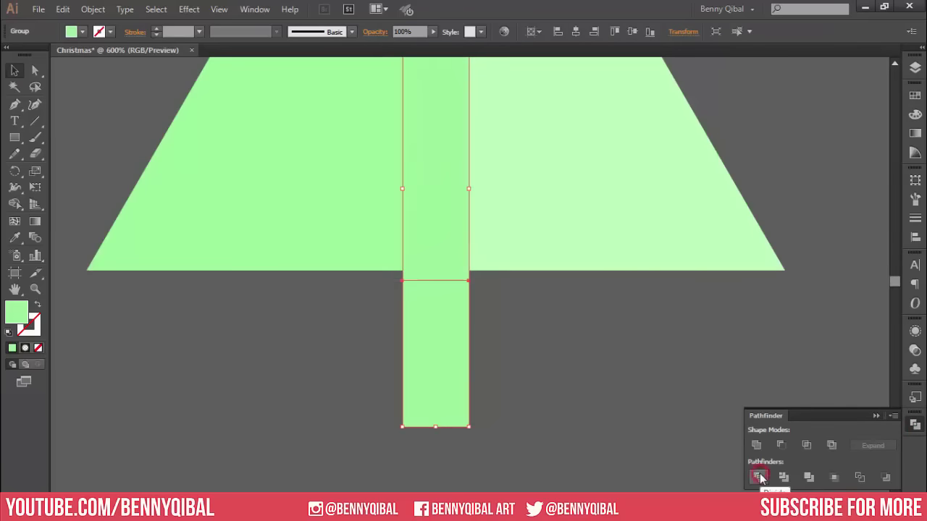
# Ungroup the divided trunk and fill its upper piece with the darker green 89E589
pyautogui.click(562, 340)
pyautogui.click(446, 300)
pyautogui.rightClick(446, 299)
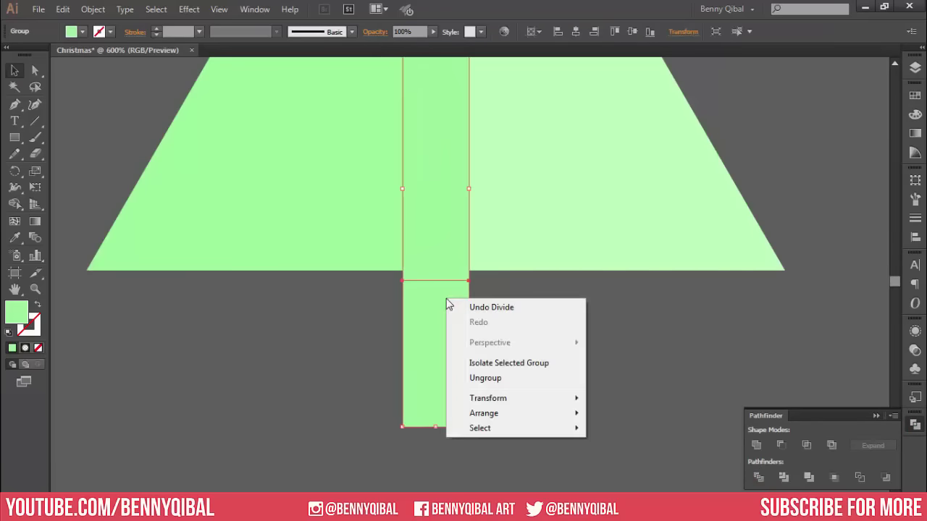
pyautogui.click(492, 380)
pyautogui.click(555, 364)
pyautogui.click(428, 197)
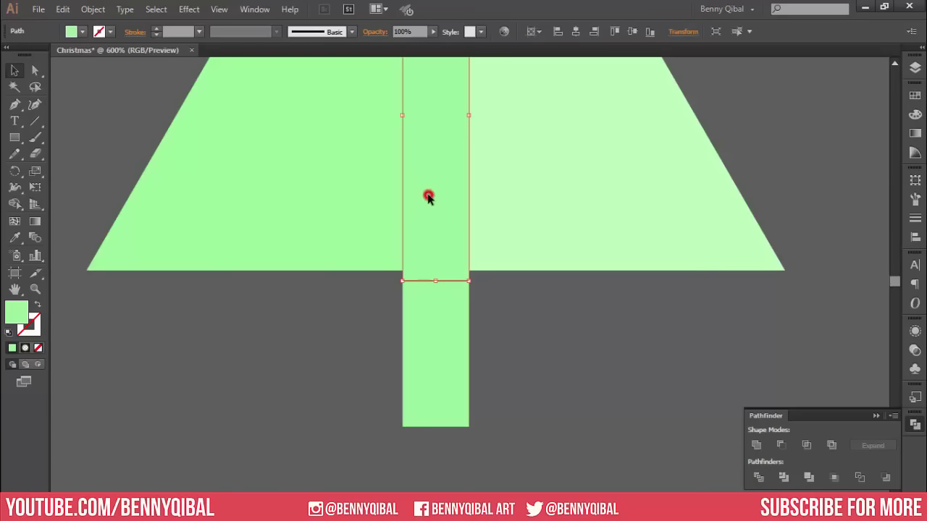
pyautogui.doubleClick(18, 311)
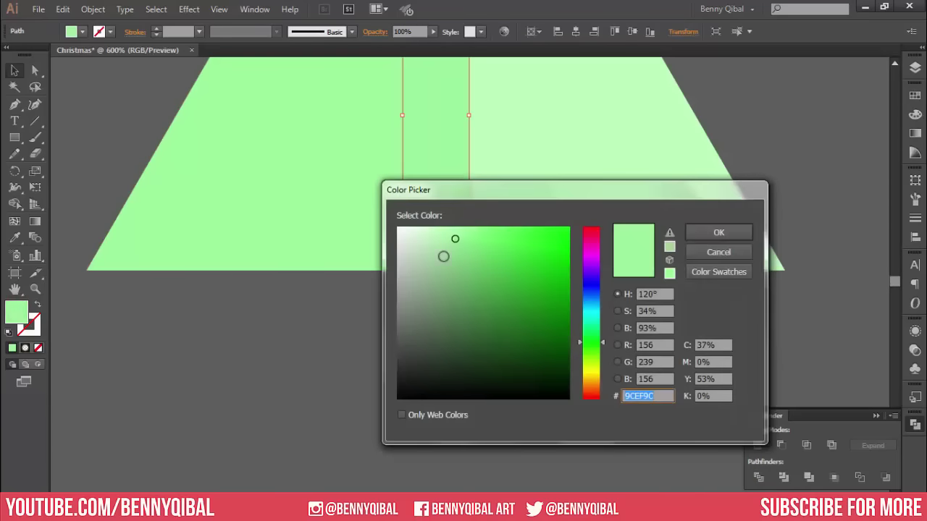
pyautogui.click(467, 244)
pyautogui.click(718, 232)
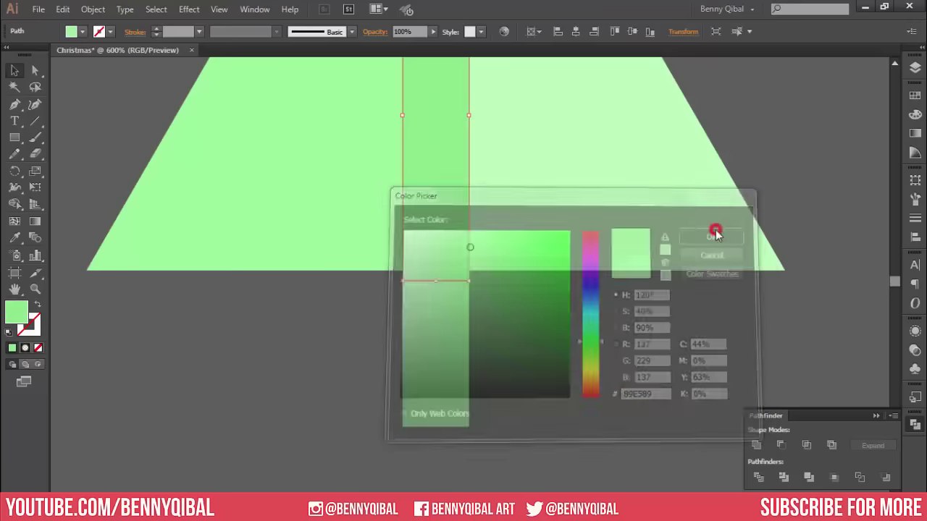
pyautogui.click(601, 340)
pyautogui.moveTo(528, 348); pyautogui.dragTo(425, 279)
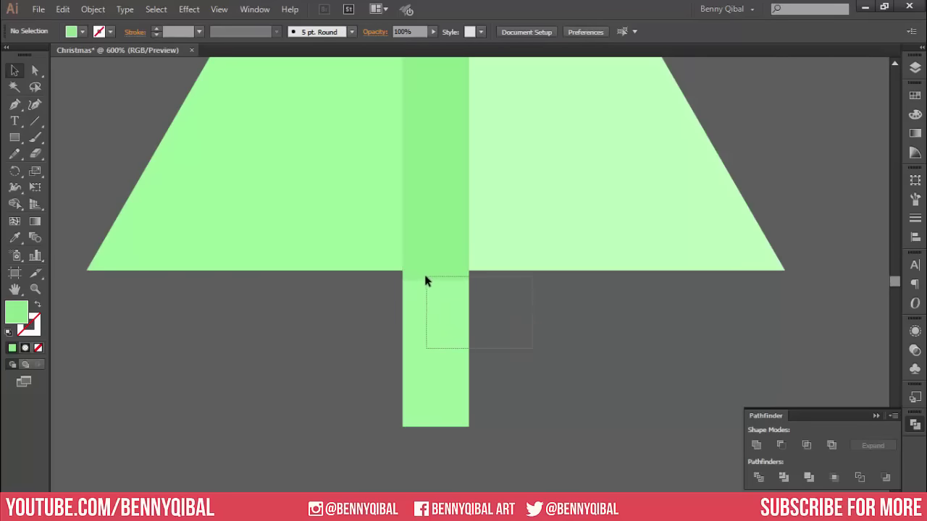
# Group the two trunk pieces and move the group behind the tree halves in Layers
pyautogui.click(914, 68)
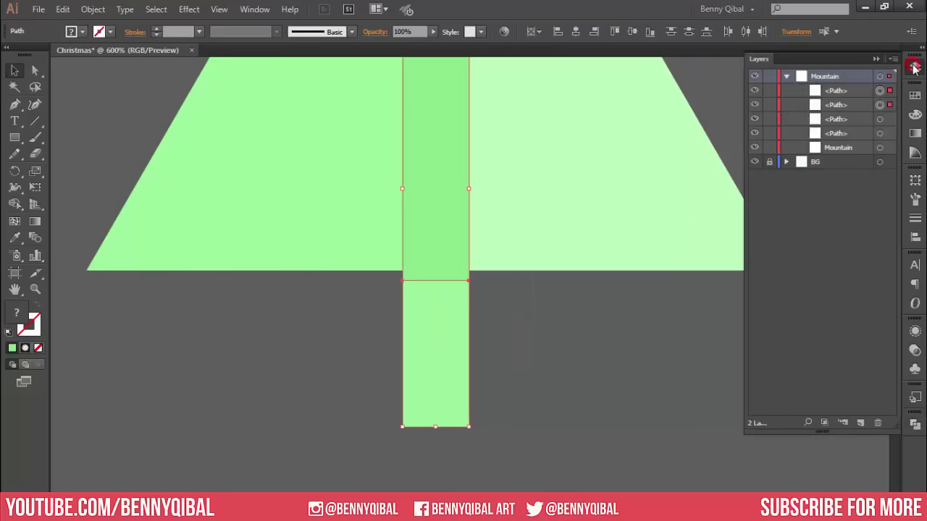
pyautogui.click(93, 8)
pyautogui.click(110, 60)
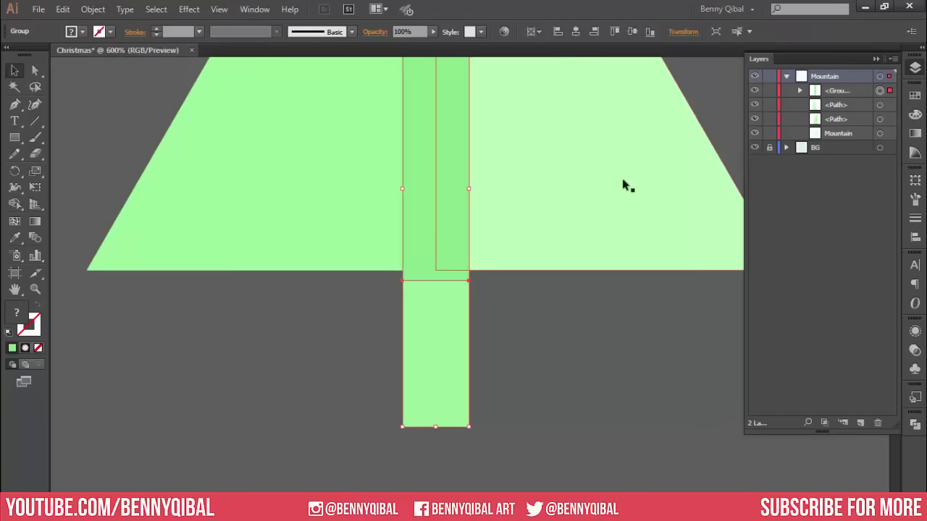
pyautogui.click(842, 93)
pyautogui.moveTo(842, 94); pyautogui.dragTo(846, 128)
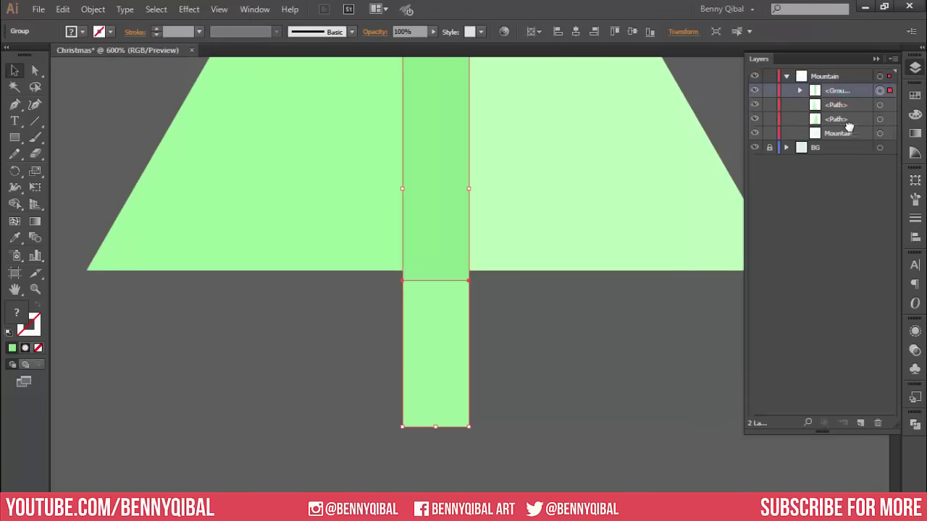
pyautogui.click(598, 323)
# Select the halves and trunk and group the whole tree as one object
pyautogui.scroll(-3, 311, 359)
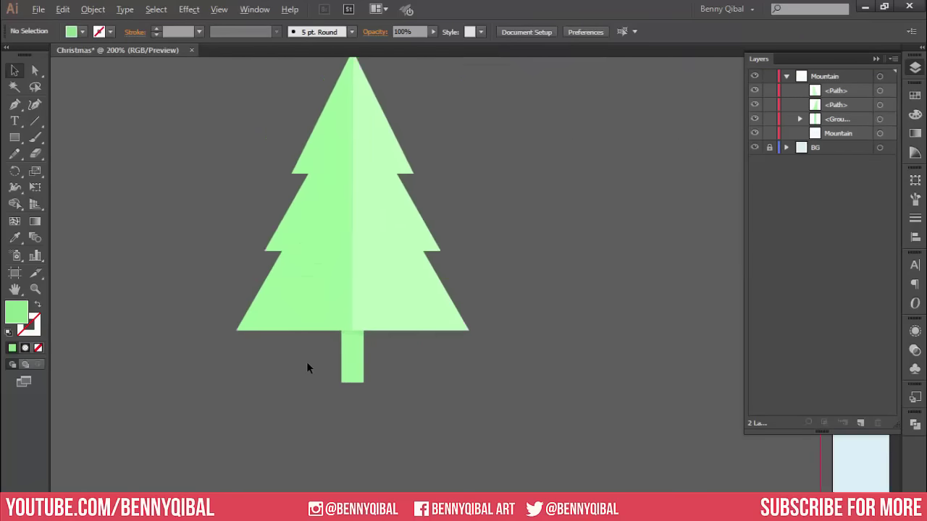
pyautogui.scroll(-3, 307, 362)
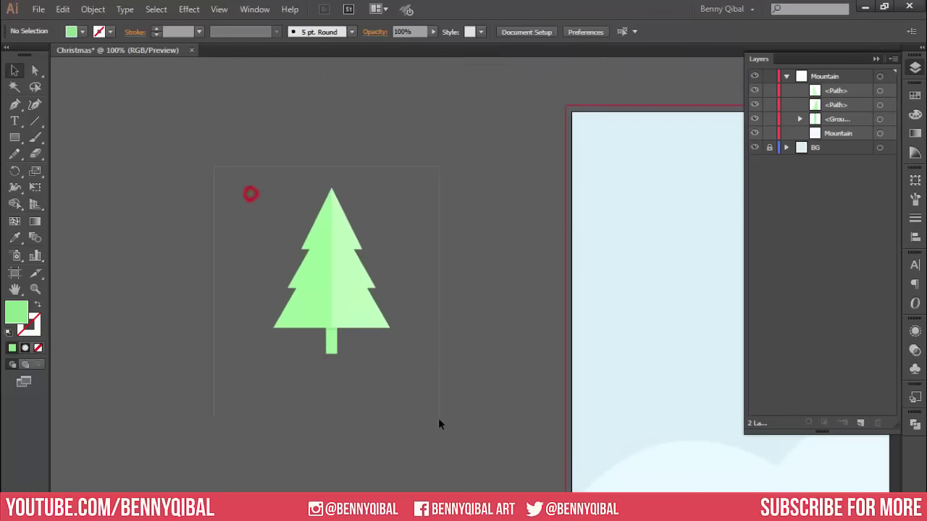
pyautogui.moveTo(212, 171); pyautogui.dragTo(439, 425)
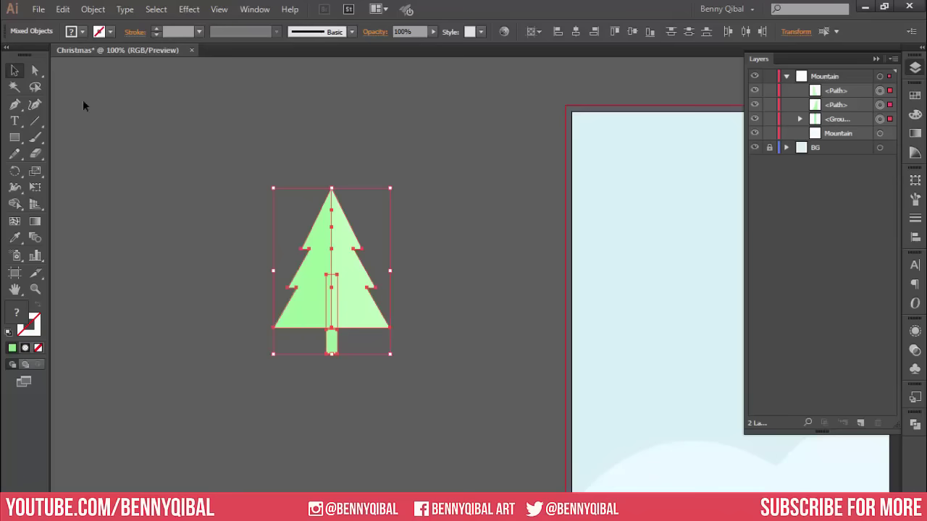
pyautogui.click(93, 9)
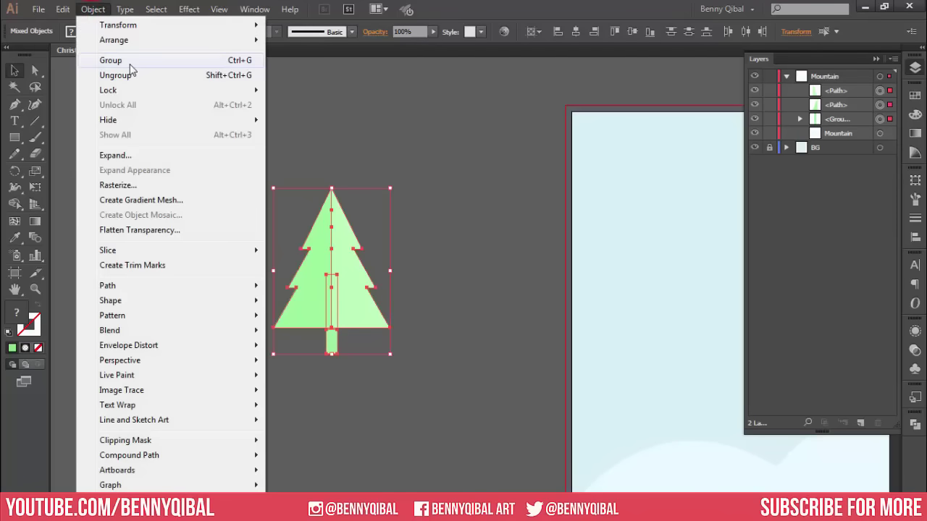
pyautogui.click(130, 64)
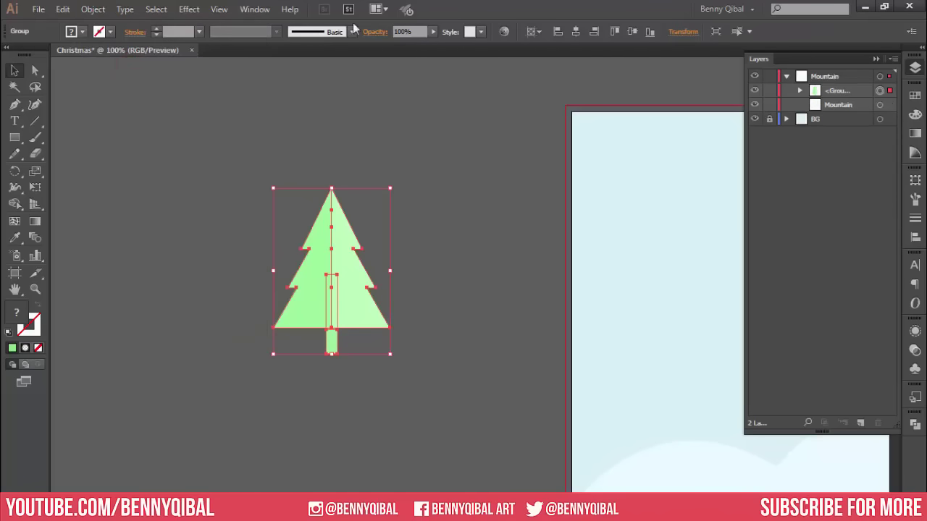
# Apply an Arc warp effect with a -8% bend to the tree group
pyautogui.click(189, 9)
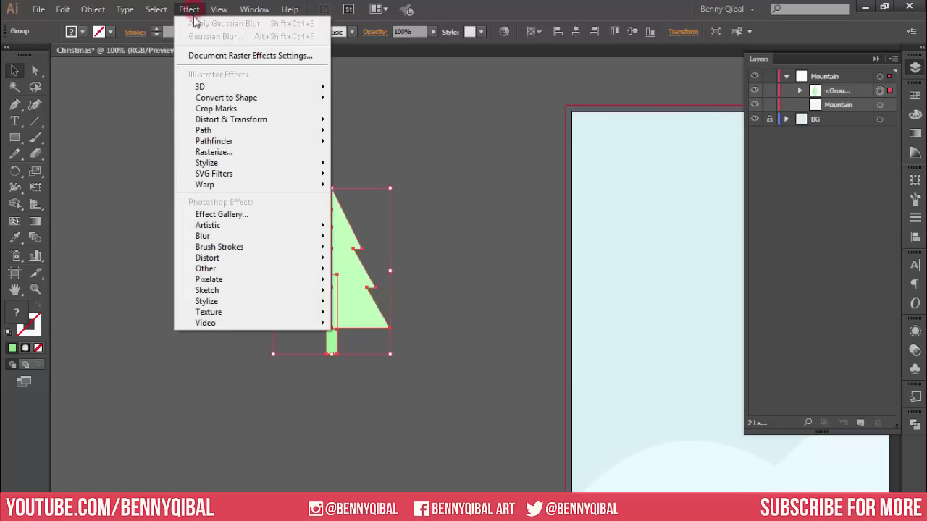
pyautogui.click(239, 185)
pyautogui.click(362, 187)
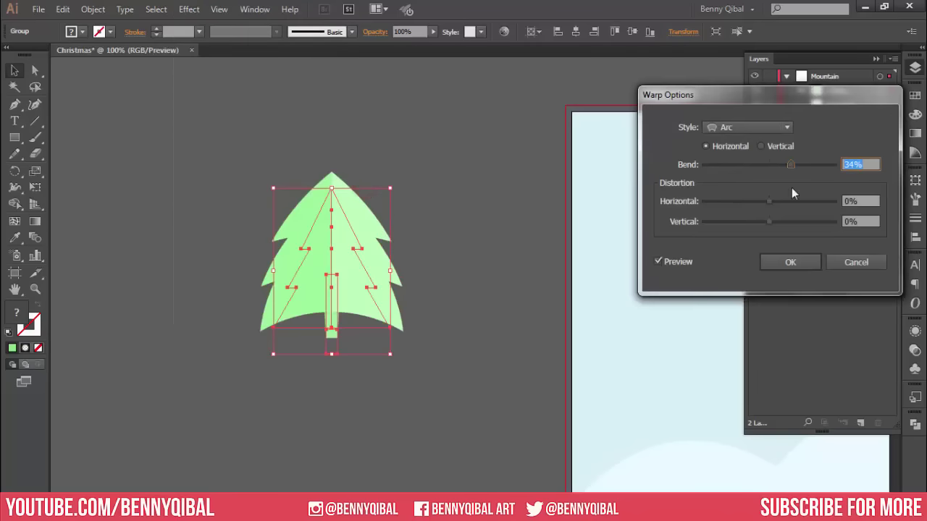
pyautogui.moveTo(769, 166); pyautogui.dragTo(768, 167)
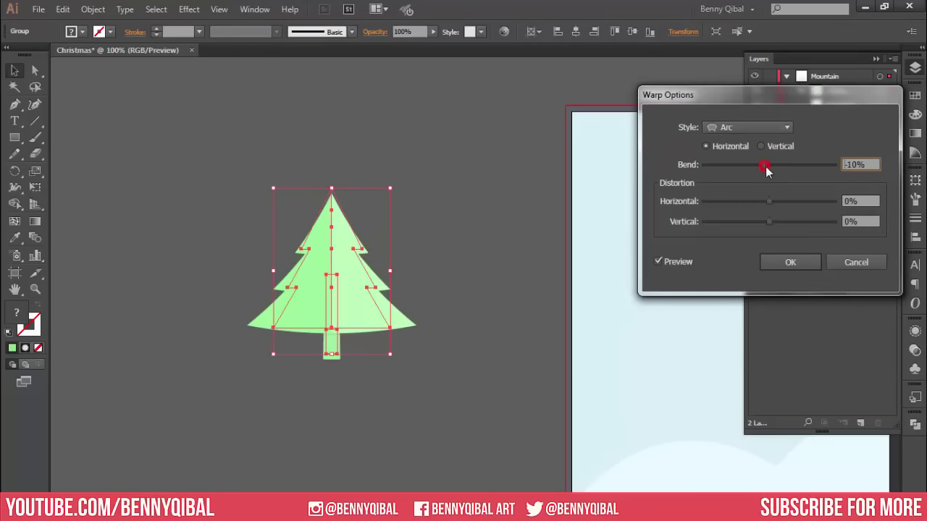
pyautogui.click(767, 166)
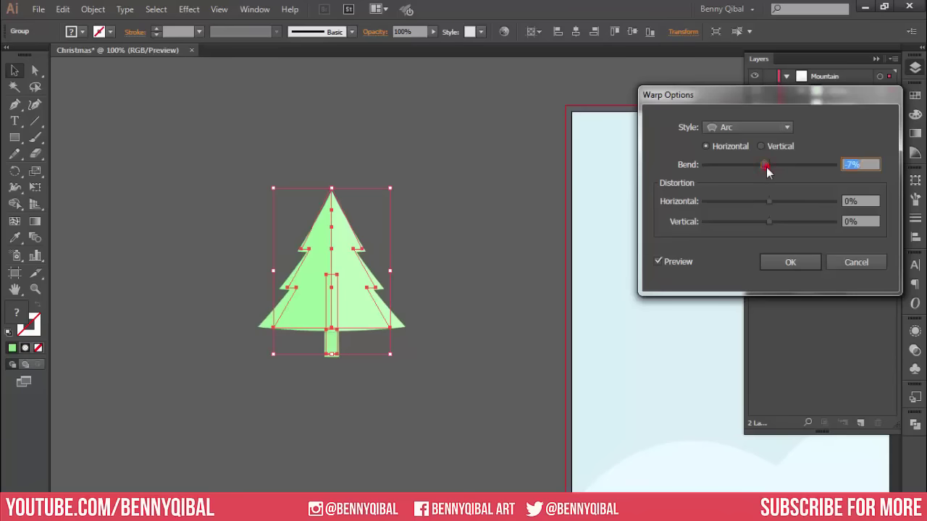
pyautogui.click(765, 168)
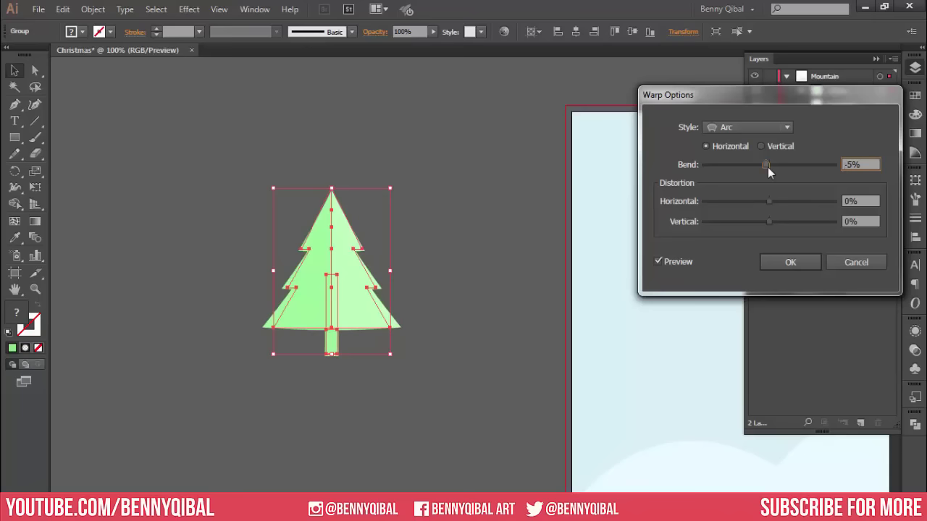
pyautogui.moveTo(767, 167); pyautogui.dragTo(765, 168)
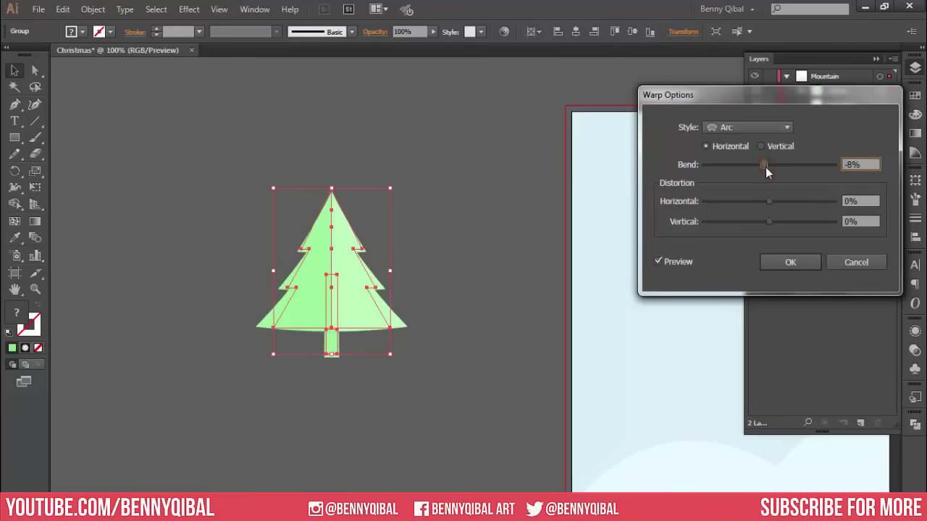
pyautogui.click(781, 263)
# Narrow the warped tree to about 2.14 in wide
pyautogui.click(485, 252)
pyautogui.click(347, 323)
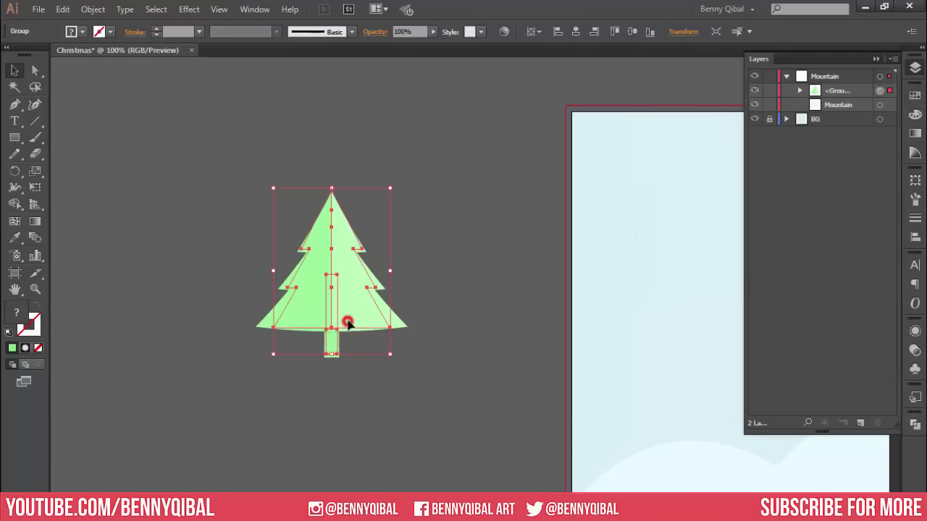
pyautogui.moveTo(391, 271); pyautogui.dragTo(381, 272)
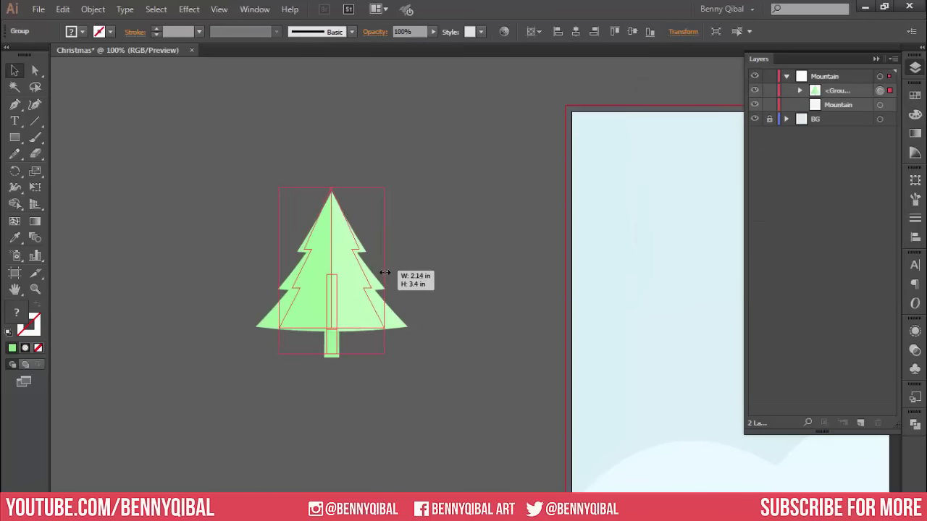
# Copy the tree group and paste a duplicate near the artboard
pyautogui.click(411, 251)
pyautogui.scroll(-1, 346, 409)
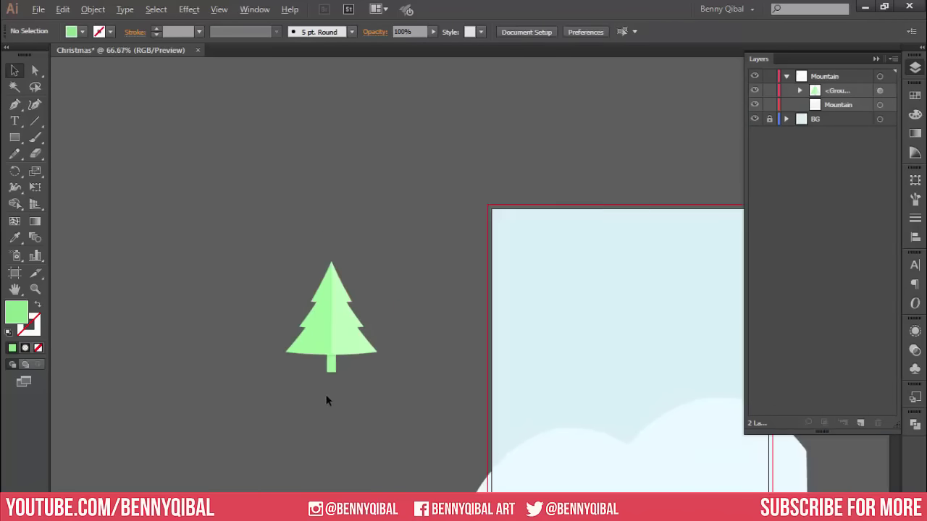
pyautogui.scroll(-1, 326, 399)
pyautogui.moveTo(325, 376)
pyautogui.mouseDown()
pyautogui.moveTo(290, 290)
pyautogui.moveTo(268, 268)
pyautogui.mouseUp()
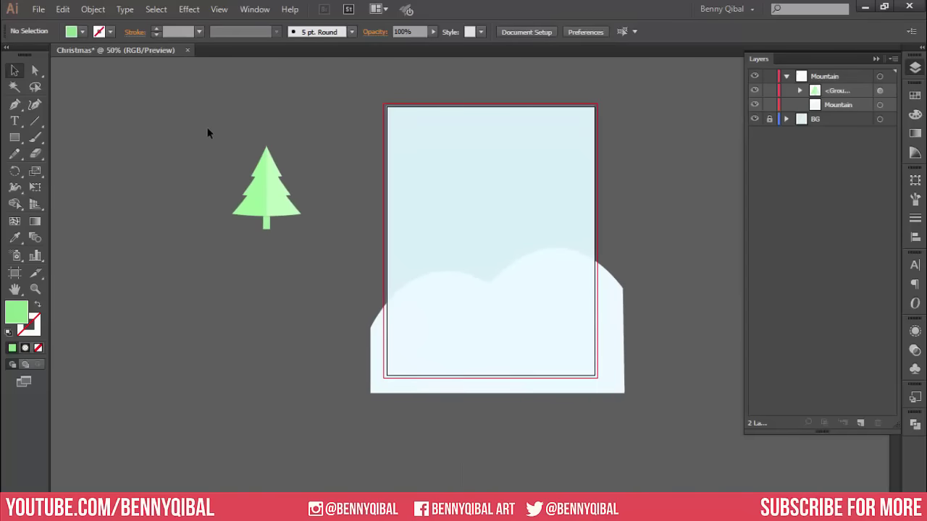
pyautogui.moveTo(217, 143); pyautogui.dragTo(297, 260)
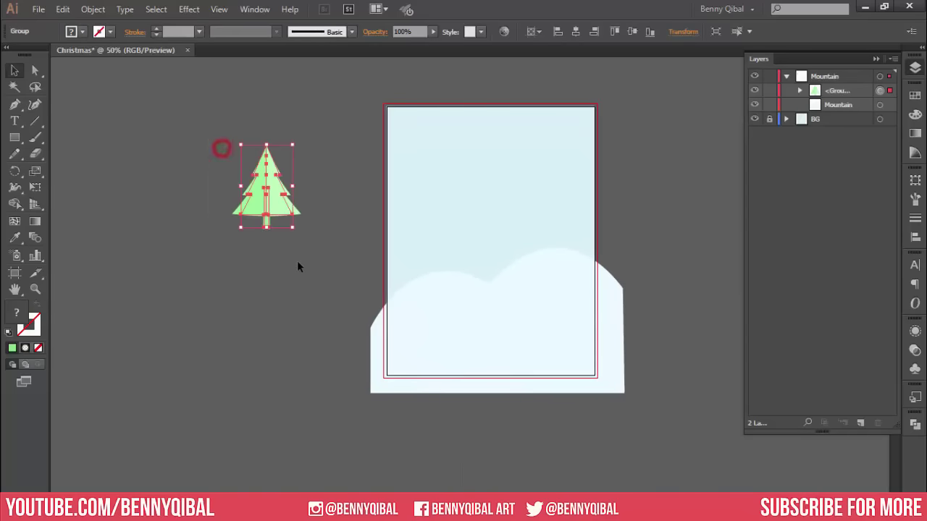
pyautogui.click(62, 9)
pyautogui.click(84, 75)
pyautogui.click(62, 9)
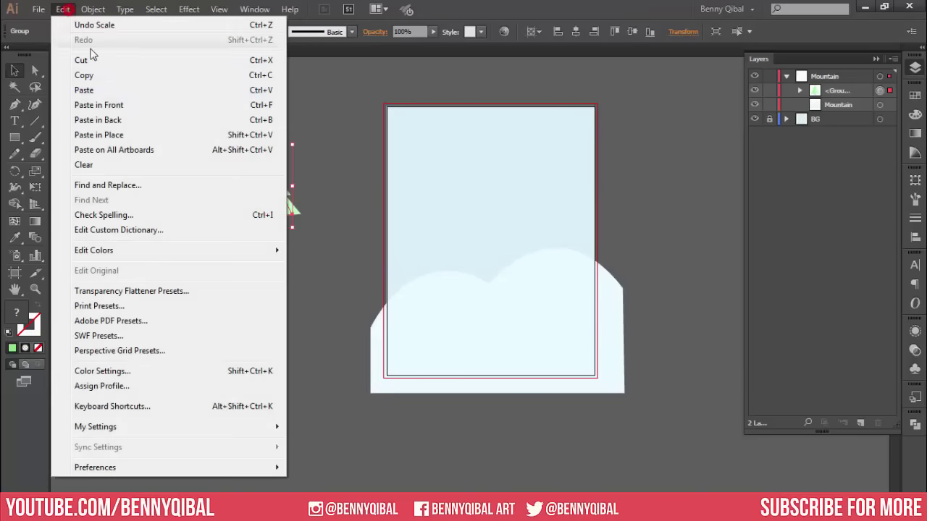
pyautogui.click(106, 91)
pyautogui.scroll(1, 497, 308)
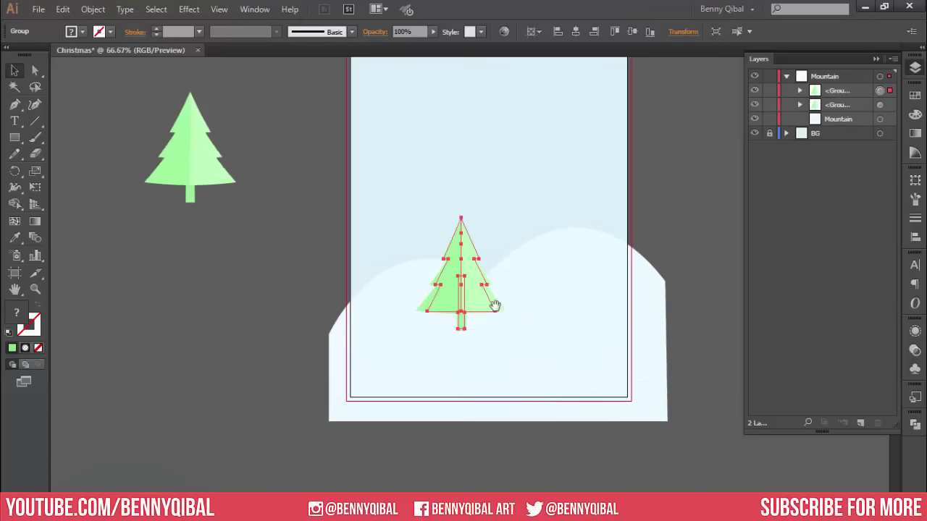
pyautogui.moveTo(497, 308)
pyautogui.mouseDown()
pyautogui.moveTo(424, 259)
pyautogui.moveTo(516, 228)
pyautogui.moveTo(455, 195)
pyautogui.mouseUp()
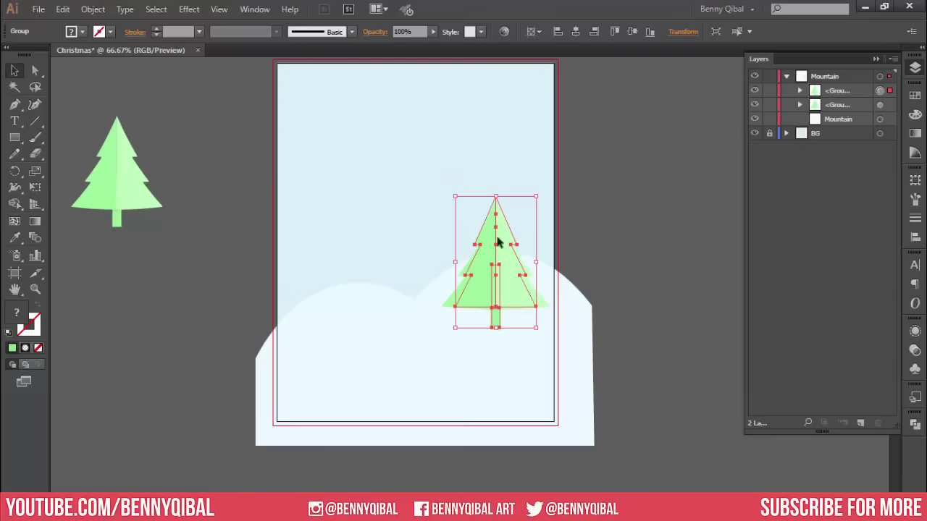
# Set the pasted tree on the hill's right side, lower the hilltop, and shrink the tree slightly
pyautogui.moveTo(505, 250); pyautogui.dragTo(507, 275)
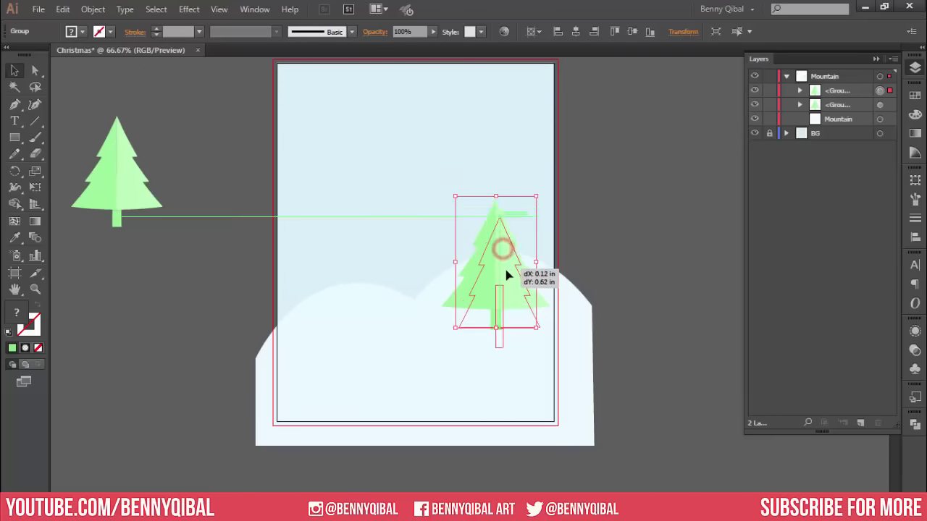
pyautogui.click(406, 323)
pyautogui.moveTo(410, 252); pyautogui.dragTo(406, 281)
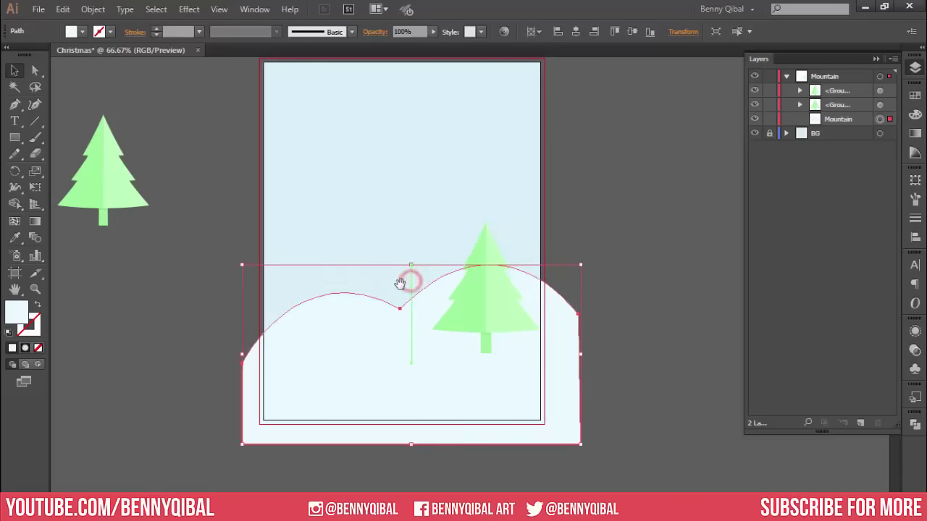
pyautogui.click(490, 304)
pyautogui.moveTo(485, 248); pyautogui.dragTo(481, 244)
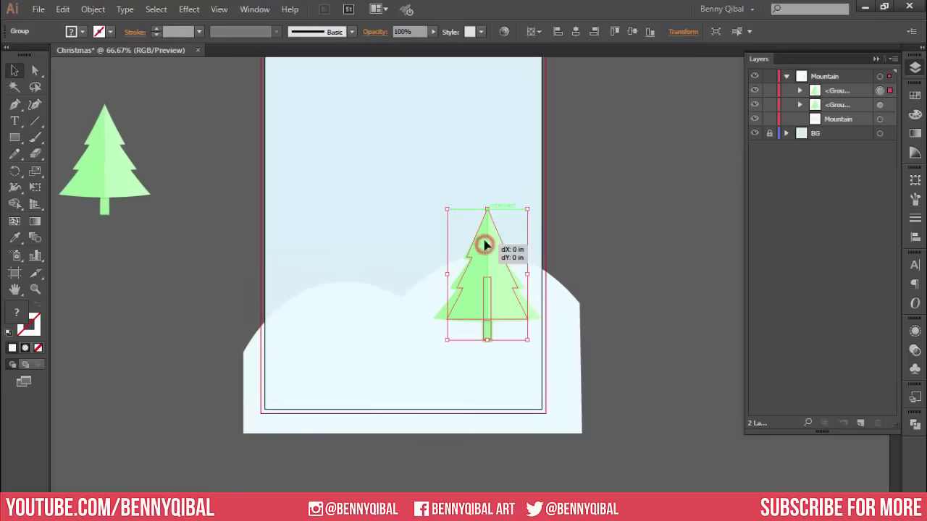
pyautogui.moveTo(525, 207); pyautogui.dragTo(514, 218)
pyautogui.moveTo(438, 311); pyautogui.dragTo(454, 272)
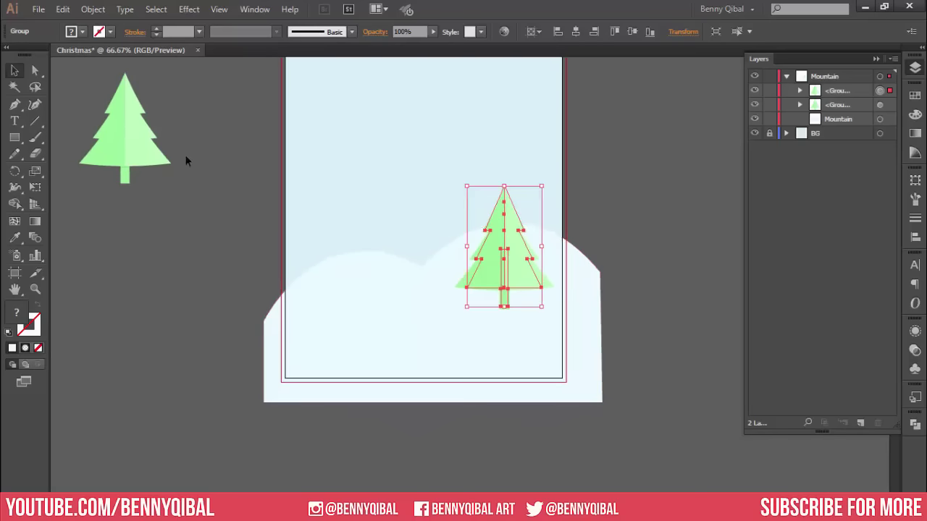
# Copy the tree, paste a copy in front, and shrink it onto the left hill
pyautogui.click(64, 10)
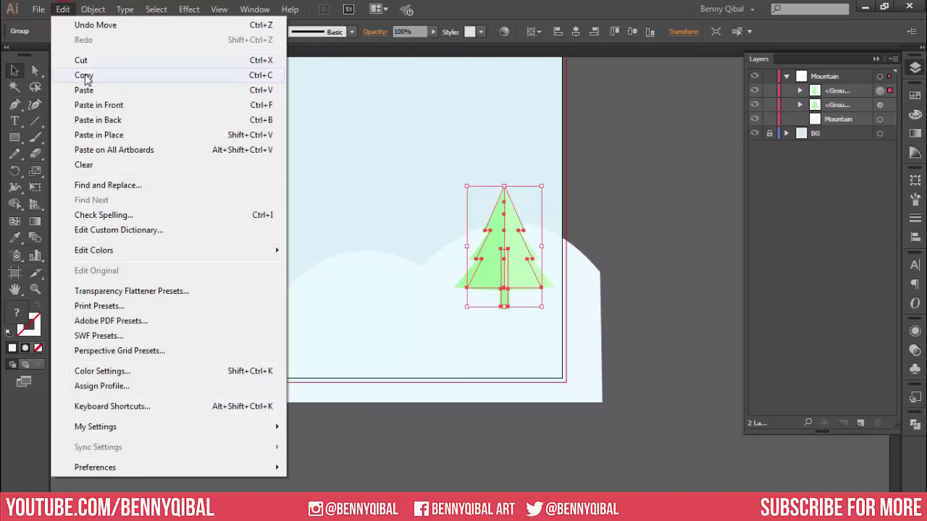
pyautogui.click(85, 76)
pyautogui.click(63, 9)
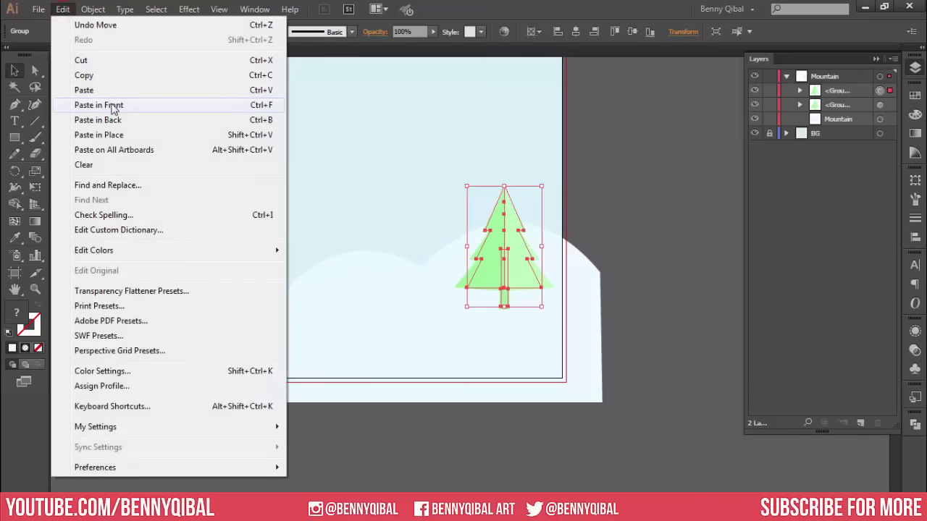
pyautogui.click(112, 108)
pyautogui.moveTo(528, 272); pyautogui.dragTo(365, 266)
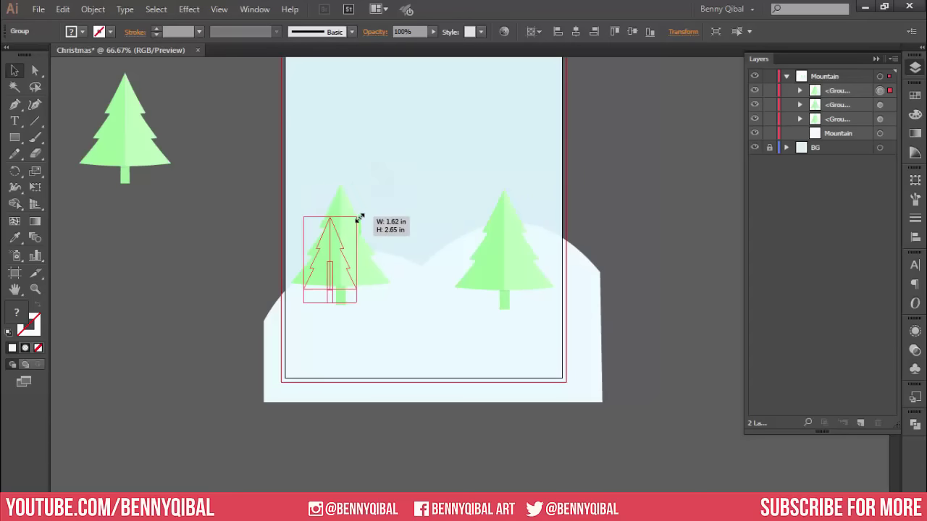
pyautogui.moveTo(378, 183); pyautogui.dragTo(358, 216)
pyautogui.moveTo(329, 273); pyautogui.dragTo(340, 276)
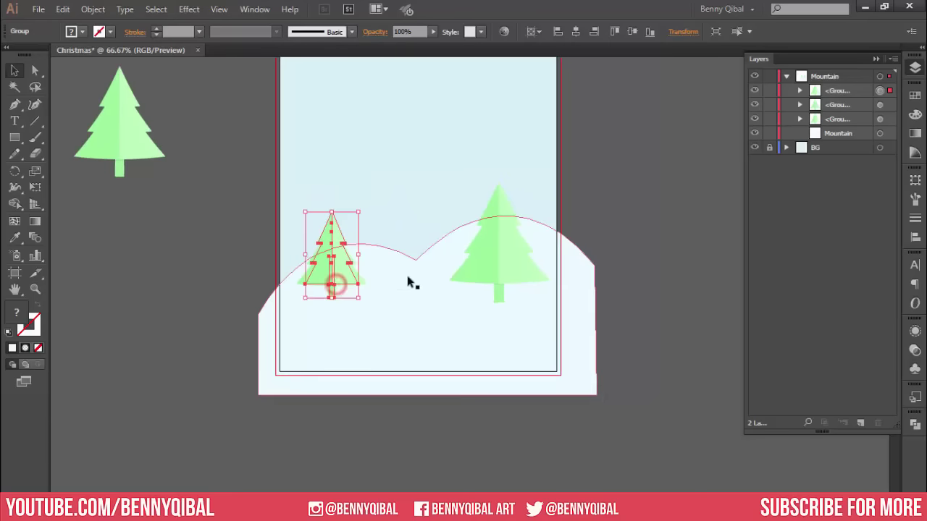
pyautogui.moveTo(422, 286); pyautogui.dragTo(423, 314)
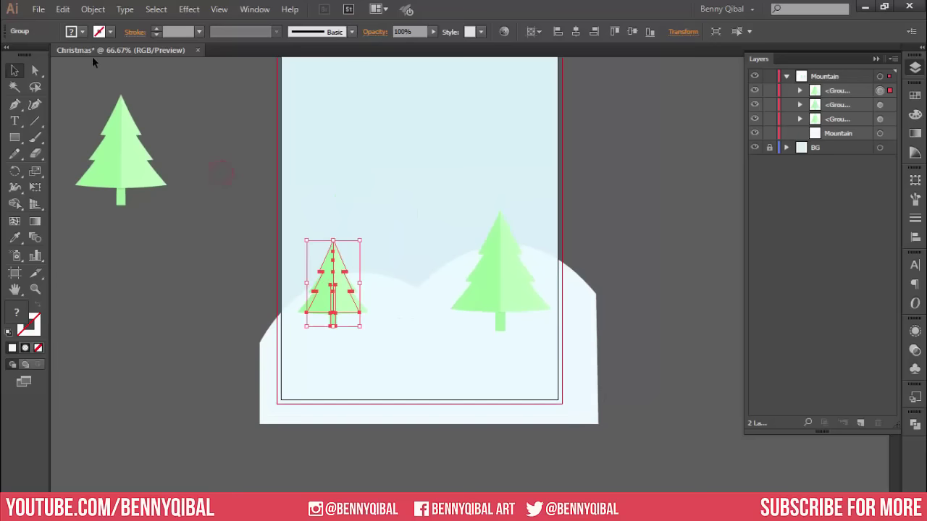
# Paste a second tree copy and scale it down into the centre of the hills
pyautogui.click(64, 9)
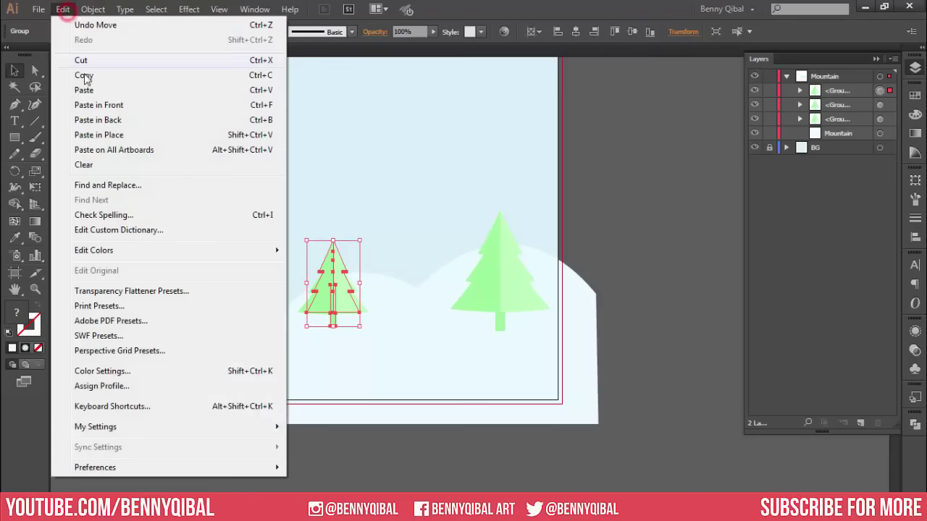
pyautogui.click(112, 107)
pyautogui.moveTo(507, 271); pyautogui.dragTo(406, 297)
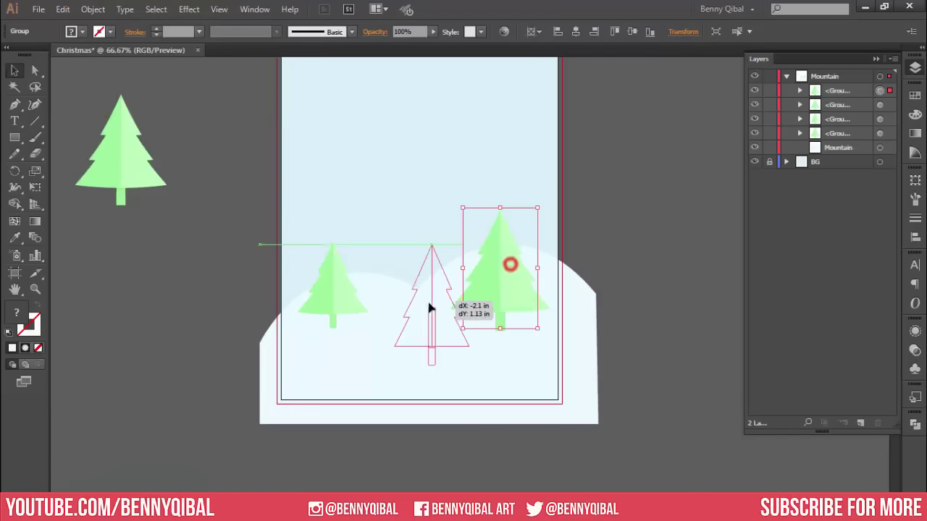
pyautogui.moveTo(443, 233); pyautogui.dragTo(413, 280)
pyautogui.moveTo(398, 321)
pyautogui.mouseDown()
pyautogui.moveTo(418, 304)
pyautogui.moveTo(421, 315)
pyautogui.mouseUp()
pyautogui.moveTo(437, 273); pyautogui.dragTo(442, 264)
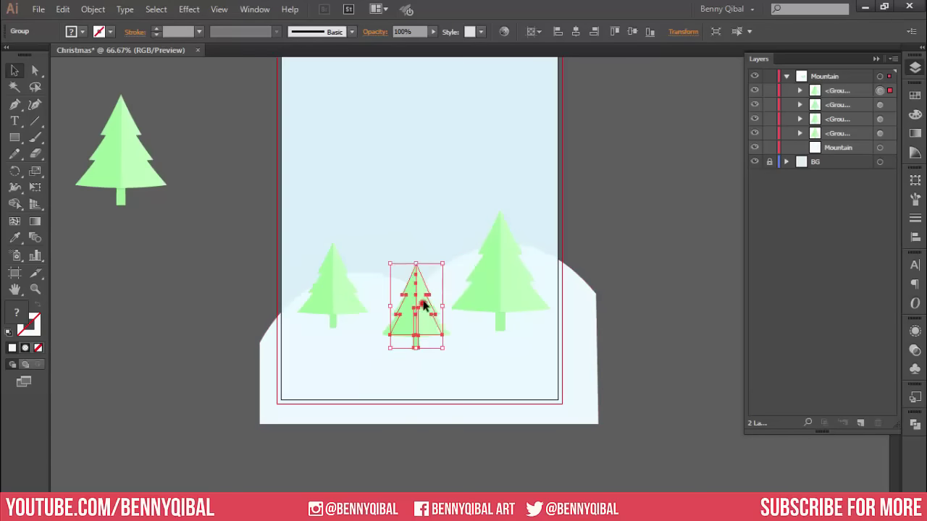
pyautogui.moveTo(416, 313); pyautogui.dragTo(419, 302)
# Enlarge and lower the right tree, then nudge the middle tree into place
pyautogui.click(511, 303)
pyautogui.moveTo(516, 294); pyautogui.dragTo(520, 331)
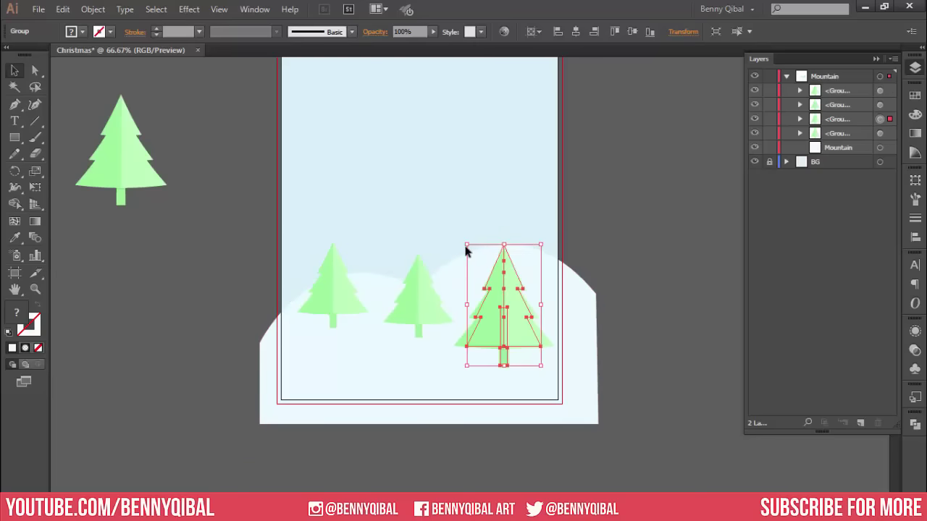
pyautogui.moveTo(467, 250); pyautogui.dragTo(453, 232)
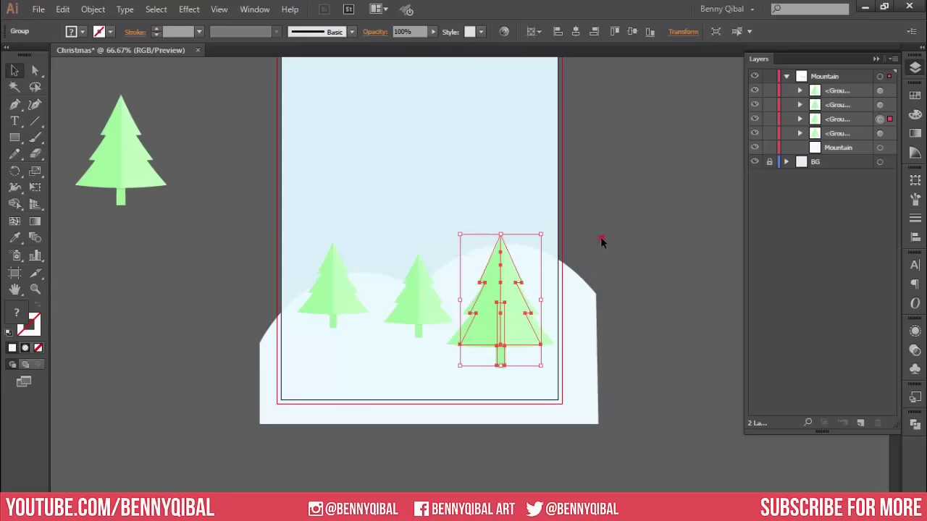
pyautogui.click(600, 239)
pyautogui.click(471, 302)
pyautogui.scroll(2, 449, 333)
pyautogui.click(410, 349)
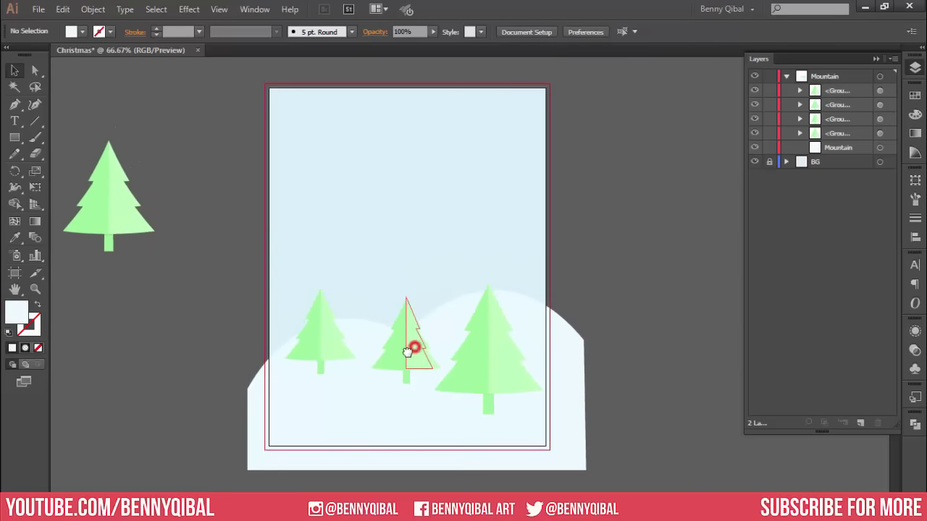
pyautogui.click(407, 355)
pyautogui.moveTo(408, 362); pyautogui.dragTo(414, 336)
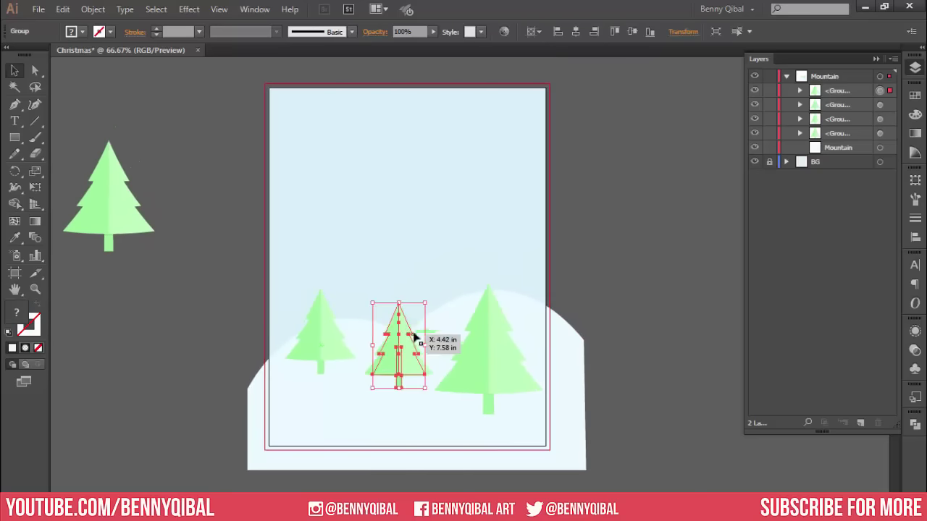
# Fine-tune the right tree slightly smaller and higher on the hill
pyautogui.click(611, 263)
pyautogui.click(500, 372)
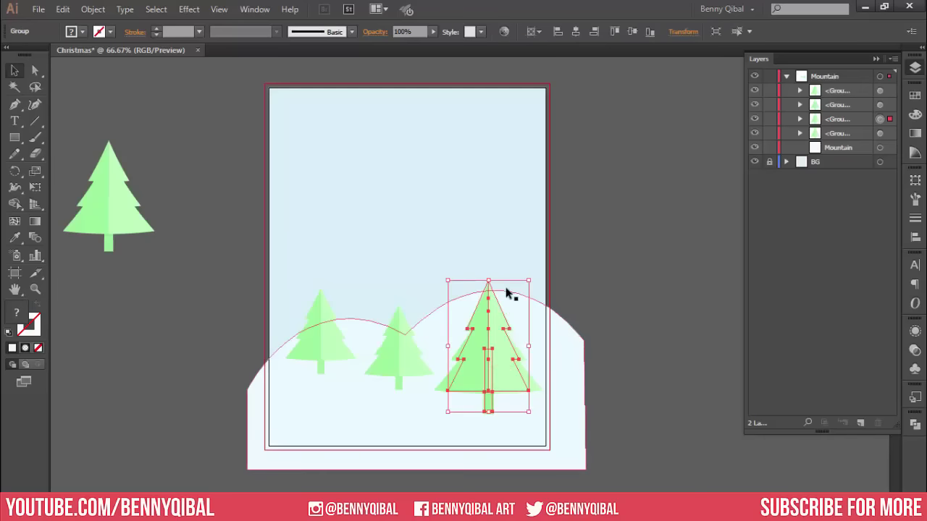
pyautogui.moveTo(529, 281); pyautogui.dragTo(525, 287)
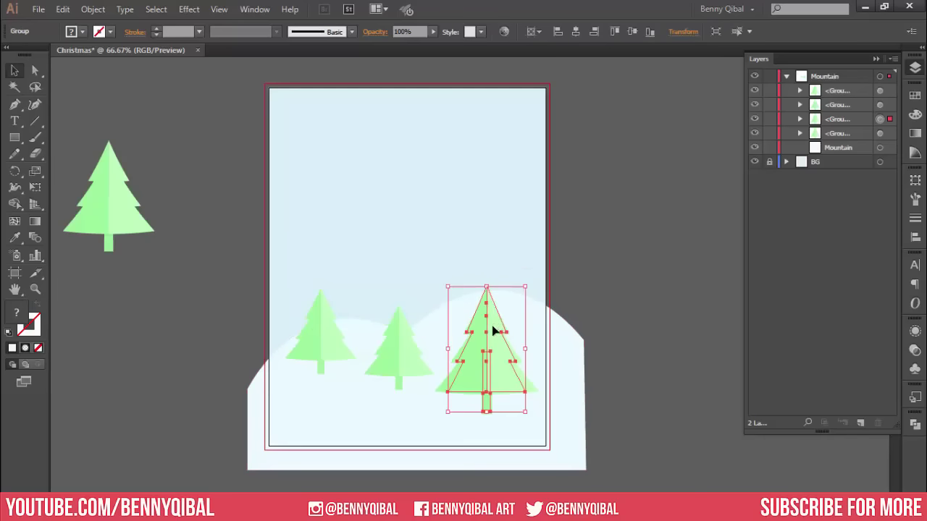
pyautogui.moveTo(493, 330); pyautogui.dragTo(496, 315)
pyautogui.click(627, 270)
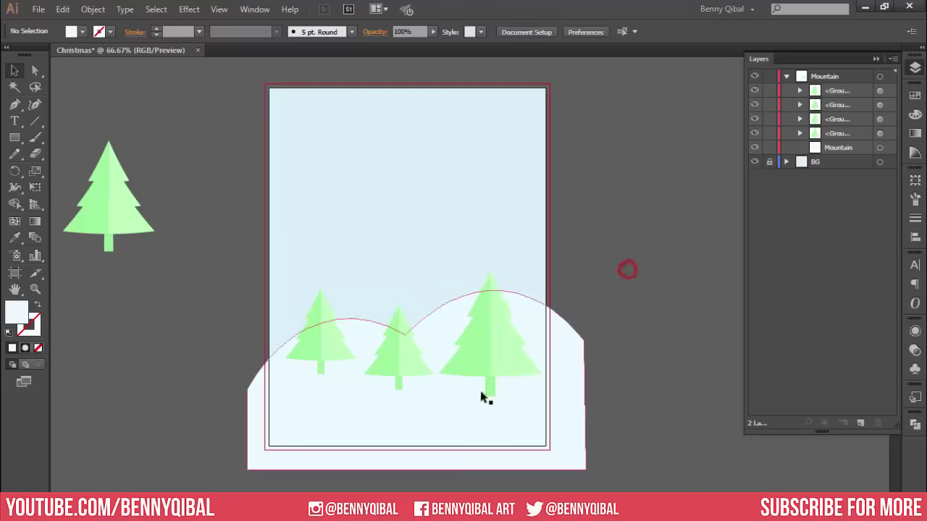
pyautogui.moveTo(430, 406); pyautogui.dragTo(440, 393)
# Lock the Mountain layer and add a new layer above it
pyautogui.moveTo(395, 296); pyautogui.dragTo(391, 319)
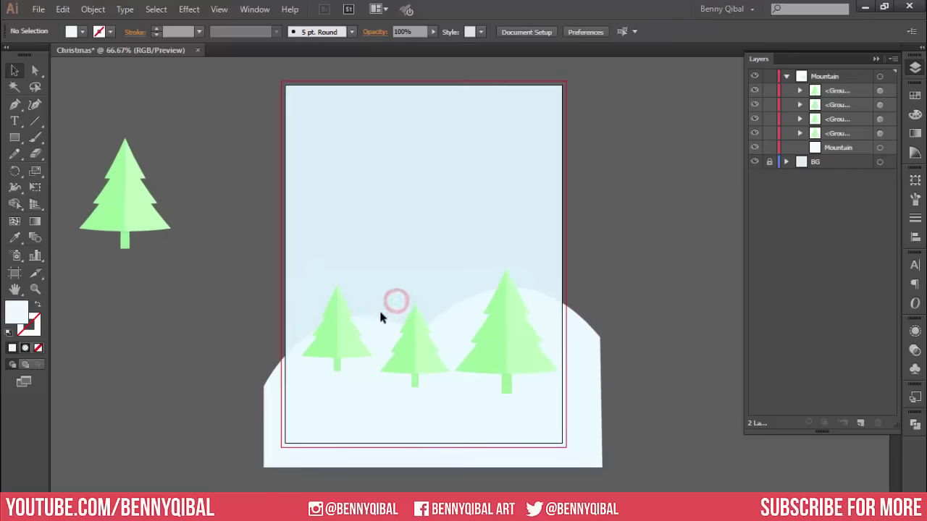
pyautogui.click(822, 78)
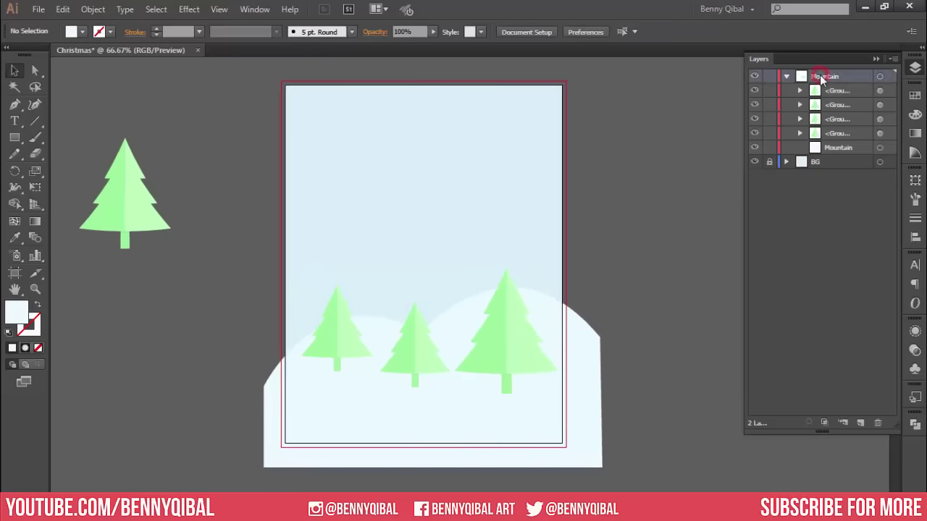
pyautogui.click(786, 77)
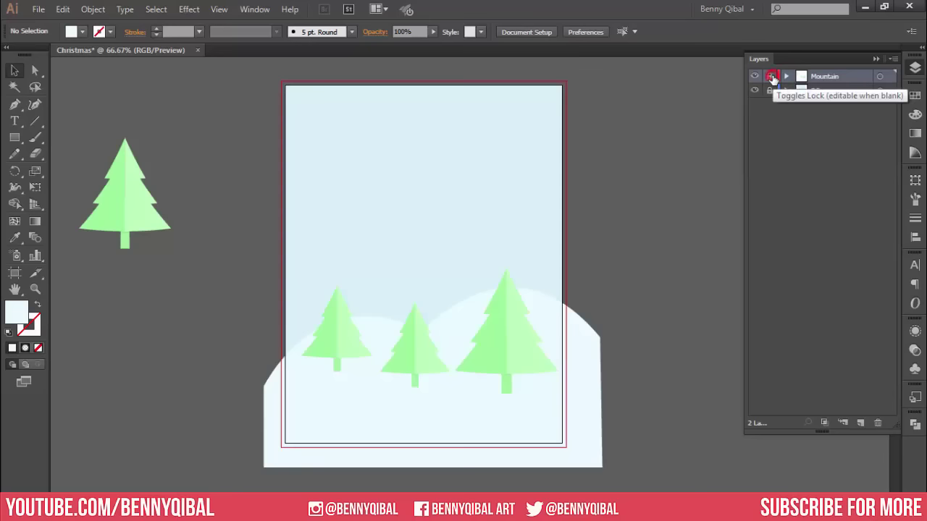
pyautogui.click(769, 76)
pyautogui.click(860, 422)
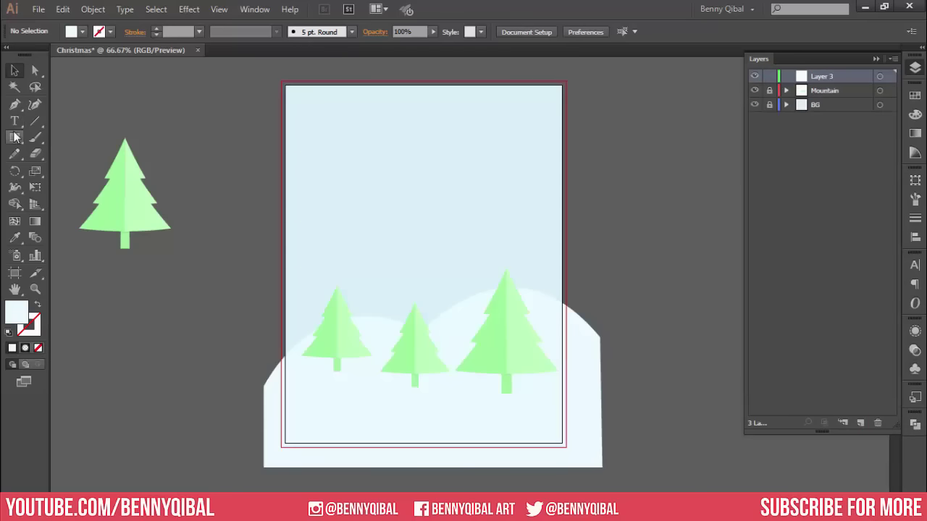
# Choose the Ellipse tool with fill colour EBFAFF and zoom to 100% on the sky
pyautogui.moveTo(14, 137); pyautogui.dragTo(62, 170)
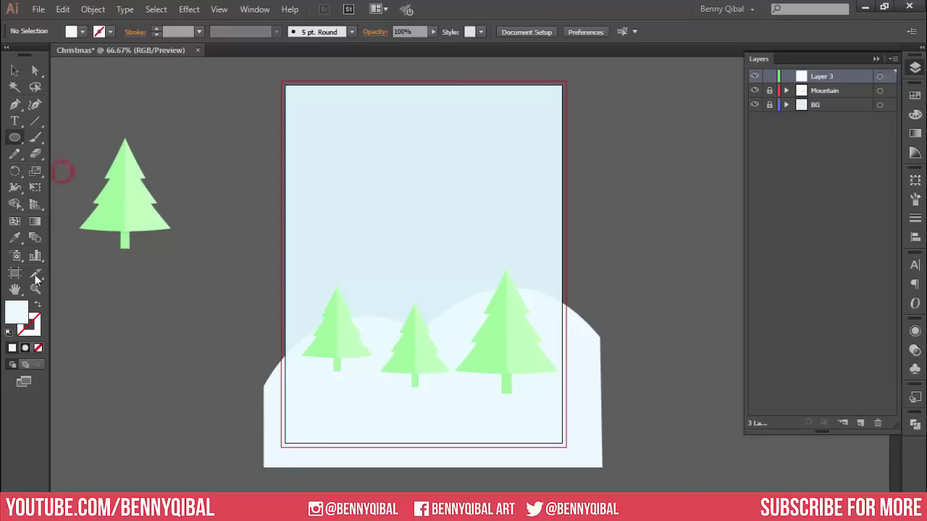
pyautogui.doubleClick(20, 313)
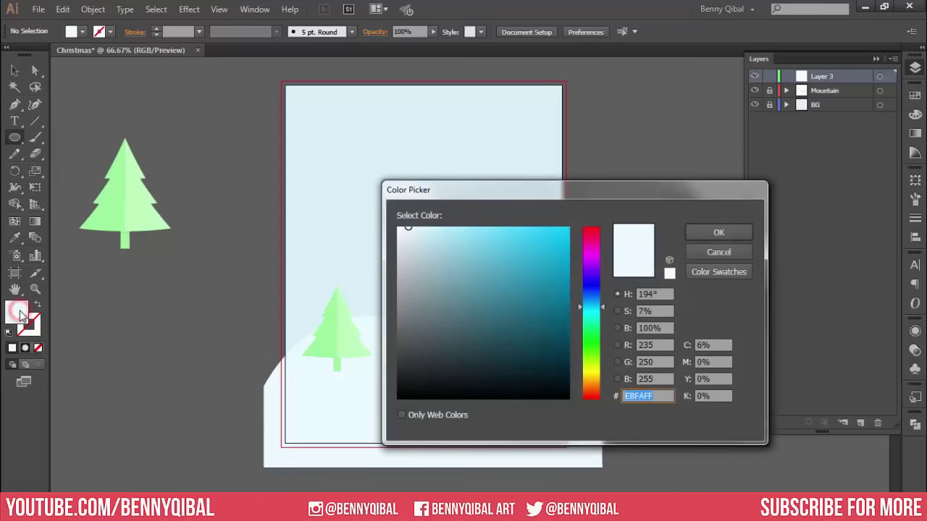
pyautogui.click(726, 236)
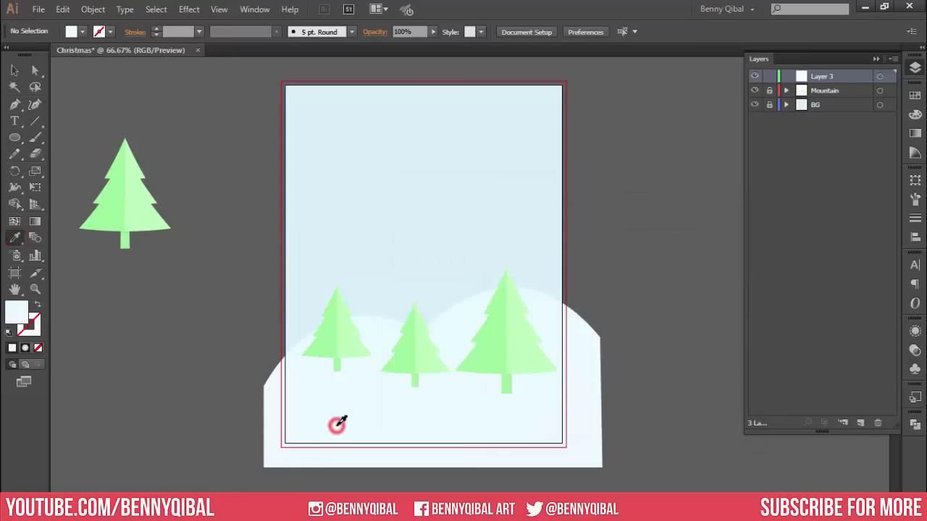
pyautogui.moveTo(432, 205)
pyautogui.mouseDown()
pyautogui.moveTo(408, 300)
pyautogui.moveTo(369, 252)
pyautogui.mouseUp()
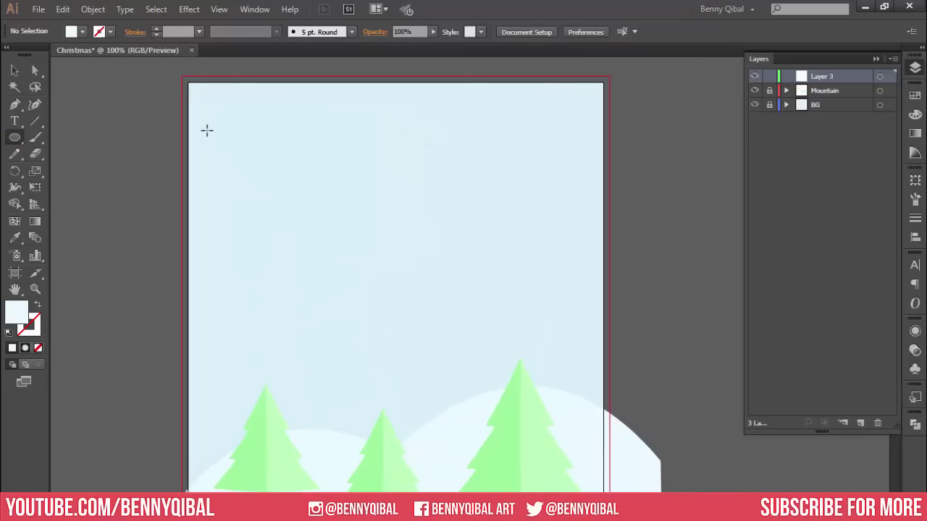
# Draw small snow dots of varying sizes around the edges and top of the sky
pyautogui.moveTo(197, 90); pyautogui.dragTo(215, 108)
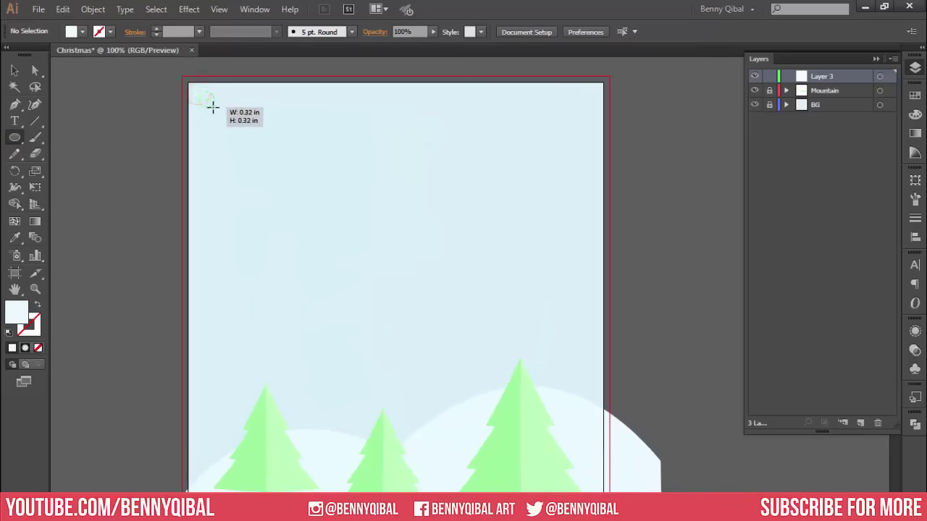
pyautogui.moveTo(210, 212); pyautogui.dragTo(219, 222)
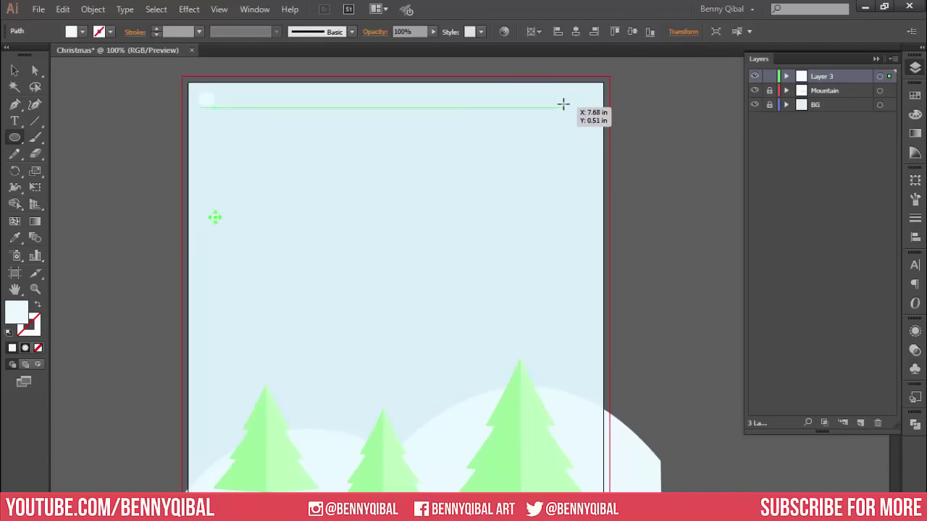
pyautogui.moveTo(561, 97); pyautogui.dragTo(572, 110)
pyautogui.moveTo(567, 242); pyautogui.dragTo(576, 255)
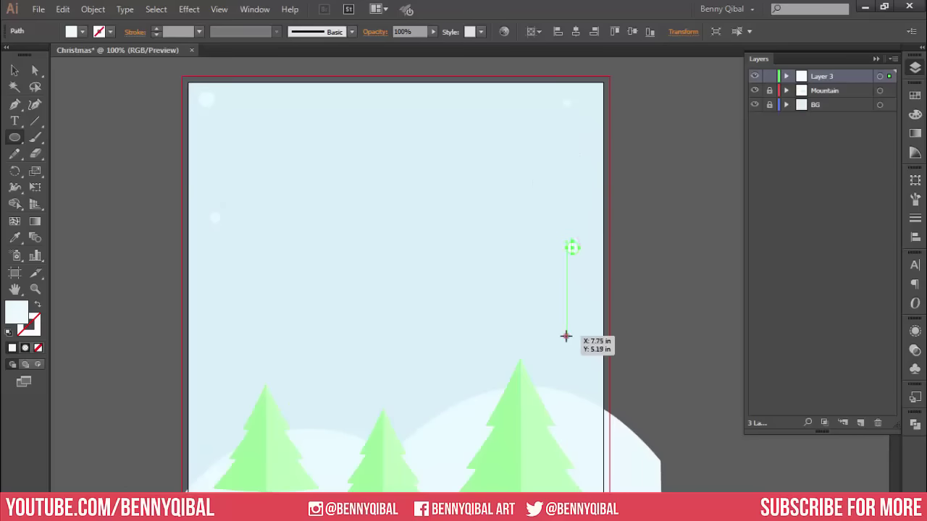
pyautogui.moveTo(564, 333); pyautogui.dragTo(571, 342)
pyautogui.moveTo(212, 337); pyautogui.dragTo(222, 347)
pyautogui.moveTo(265, 98); pyautogui.dragTo(275, 108)
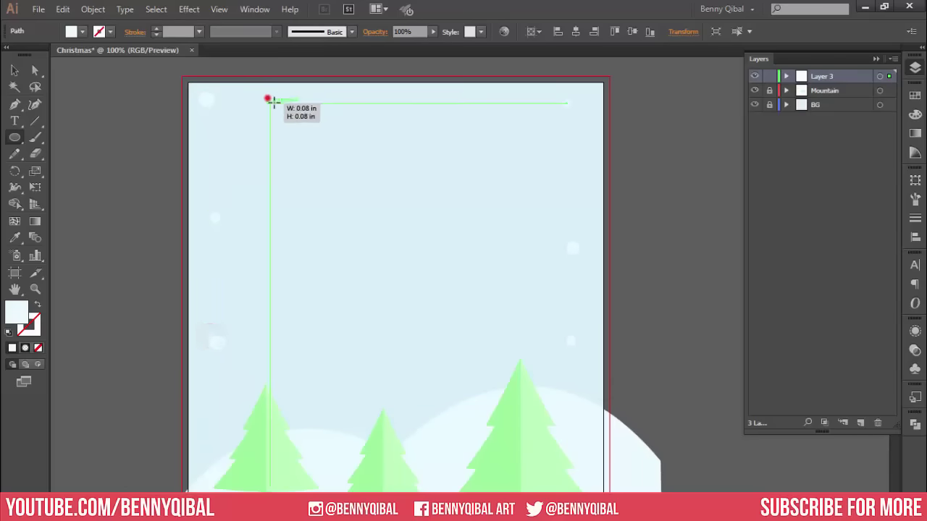
pyautogui.moveTo(339, 87); pyautogui.dragTo(371, 98)
pyautogui.moveTo(484, 92); pyautogui.dragTo(496, 103)
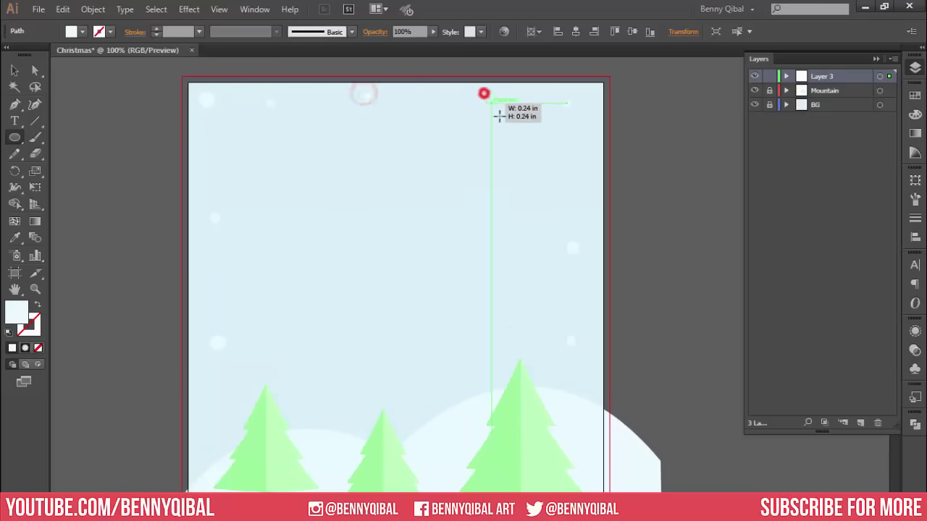
pyautogui.moveTo(524, 236); pyautogui.dragTo(530, 242)
pyautogui.moveTo(540, 141); pyautogui.dragTo(546, 146)
pyautogui.moveTo(194, 140); pyautogui.dragTo(199, 145)
pyautogui.moveTo(205, 267); pyautogui.dragTo(210, 271)
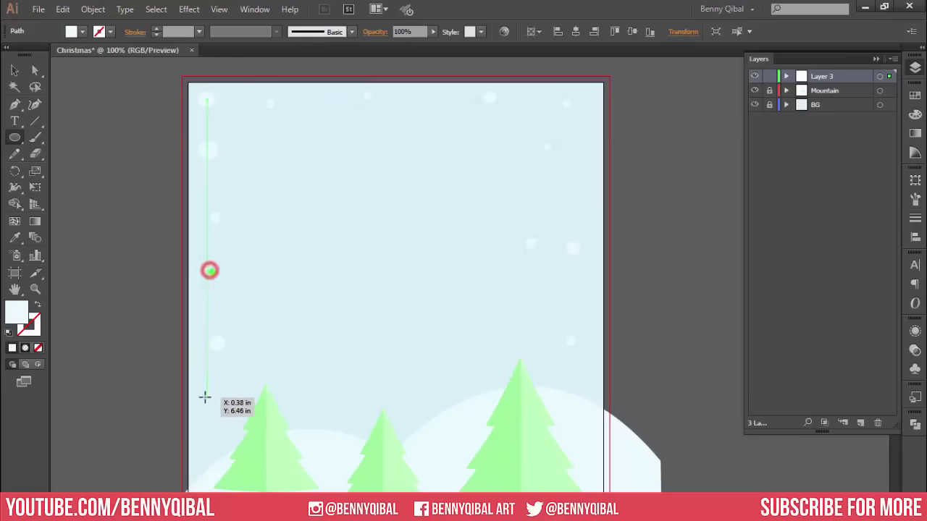
pyautogui.moveTo(202, 393); pyautogui.dragTo(207, 398)
pyautogui.moveTo(364, 381); pyautogui.dragTo(364, 292)
# Zoom in and add snow dots on the left, middle and right trees
pyautogui.hotkey('ctrl', '+')
pyautogui.hotkey('ctrl', '+')
pyautogui.moveTo(285, 346); pyautogui.dragTo(230, 230)
pyautogui.moveTo(208, 196); pyautogui.dragTo(213, 202)
pyautogui.moveTo(163, 314); pyautogui.dragTo(168, 320)
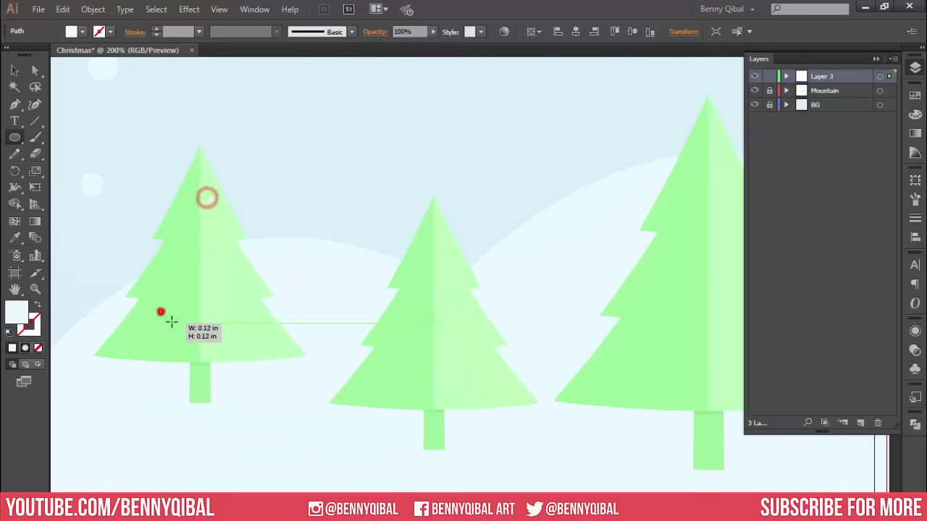
pyautogui.moveTo(415, 266); pyautogui.dragTo(430, 281)
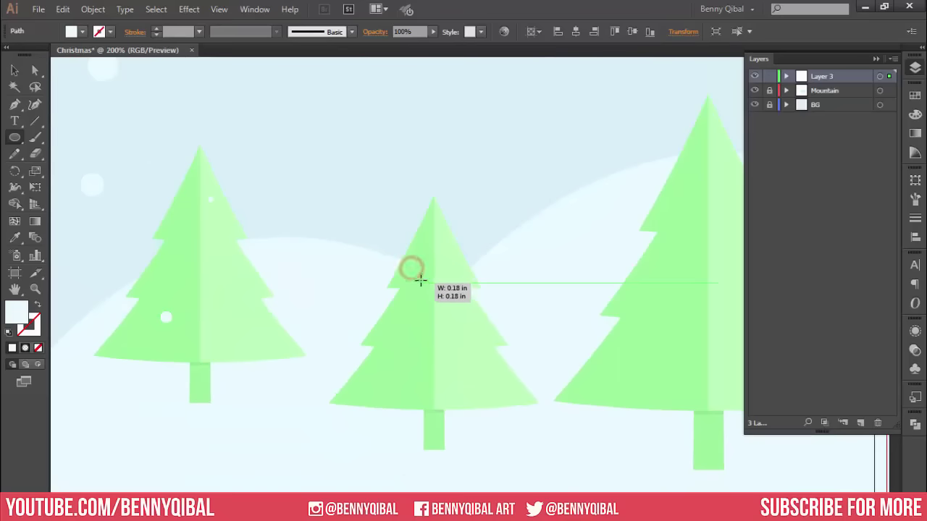
pyautogui.moveTo(373, 382); pyautogui.dragTo(384, 393)
pyautogui.moveTo(641, 326); pyautogui.dragTo(648, 332)
pyautogui.moveTo(706, 211); pyautogui.dragTo(566, 251)
pyautogui.moveTo(598, 198); pyautogui.dragTo(604, 205)
pyautogui.moveTo(621, 386); pyautogui.dragTo(626, 392)
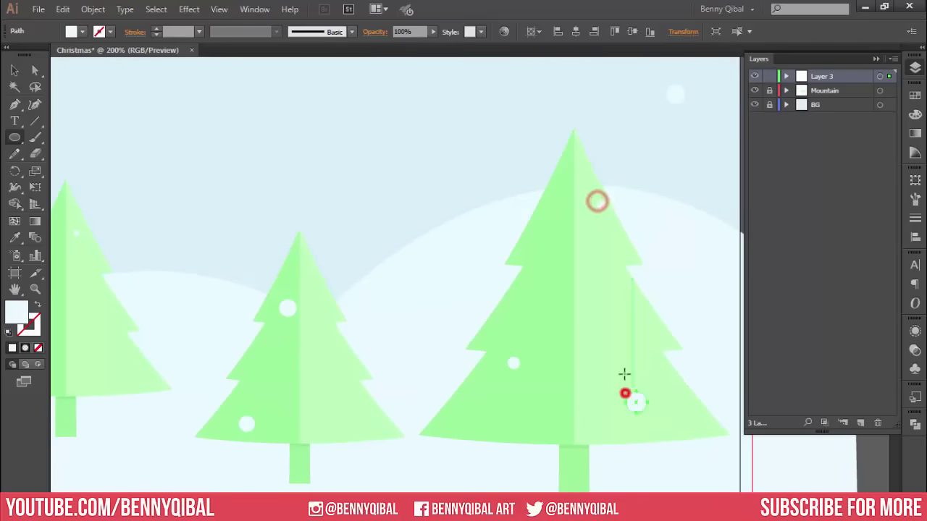
# Scatter more small snow dots across the upper sky and just above the trees
pyautogui.hotkey('ctrl', '-')
pyautogui.scroll(2, 401, 282)
pyautogui.moveTo(399, 280); pyautogui.dragTo(409, 289)
pyautogui.moveTo(217, 200); pyautogui.dragTo(223, 207)
pyautogui.moveTo(241, 314); pyautogui.dragTo(248, 320)
pyautogui.moveTo(304, 244); pyautogui.dragTo(310, 249)
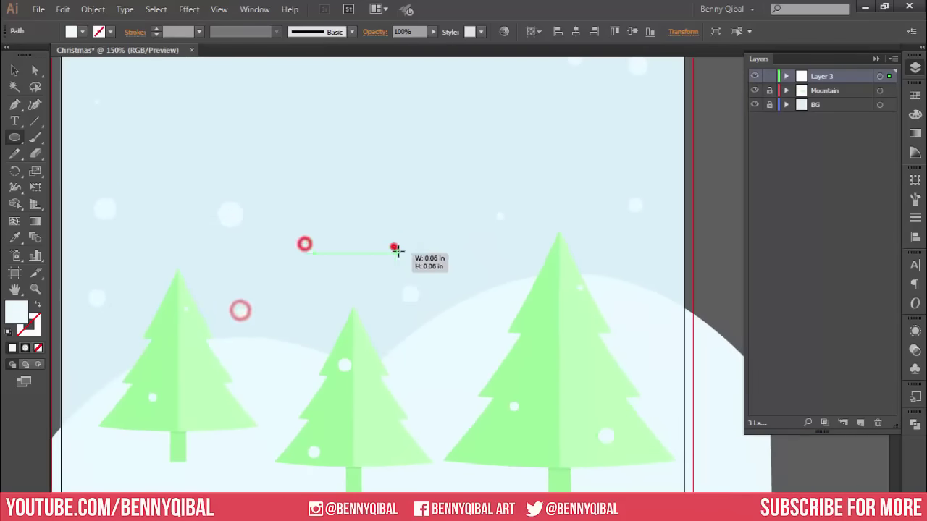
pyautogui.moveTo(395, 248); pyautogui.dragTo(401, 254)
pyautogui.moveTo(427, 207); pyautogui.dragTo(432, 213)
pyautogui.hotkey('ctrl', '-')
pyautogui.moveTo(307, 143); pyautogui.dragTo(313, 150)
pyautogui.moveTo(312, 109); pyautogui.dragTo(318, 116)
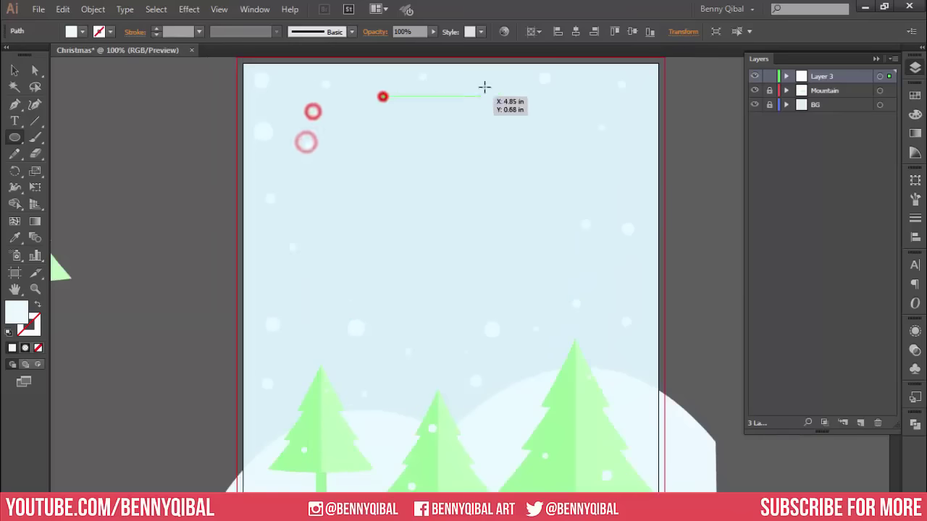
pyautogui.moveTo(490, 72); pyautogui.dragTo(518, 102)
pyautogui.moveTo(579, 104); pyautogui.dragTo(585, 110)
pyautogui.moveTo(637, 132); pyautogui.dragTo(643, 138)
pyautogui.moveTo(615, 167); pyautogui.dragTo(620, 173)
pyautogui.moveTo(314, 317); pyautogui.dragTo(320, 322)
pyautogui.moveTo(347, 359); pyautogui.dragTo(354, 365)
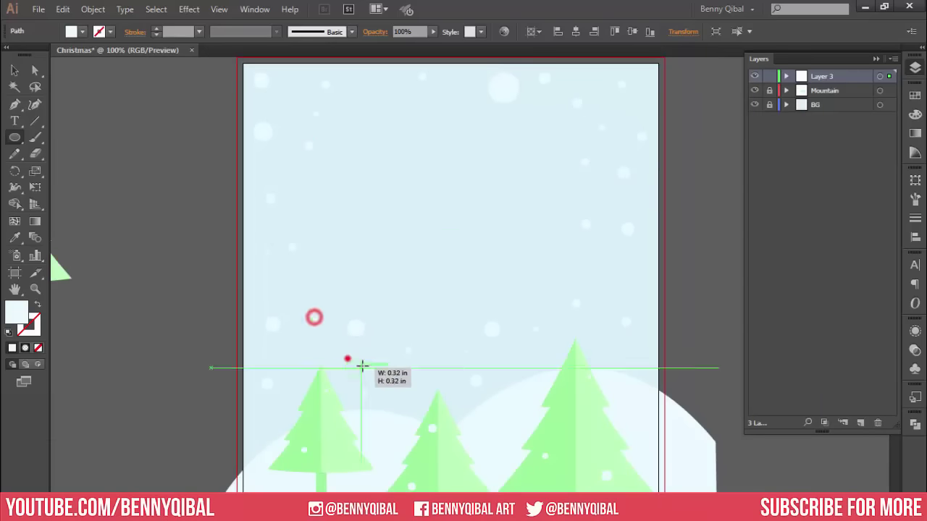
pyautogui.scroll(-3, 362, 367)
pyautogui.moveTo(422, 395); pyautogui.dragTo(428, 401)
pyautogui.moveTo(436, 352); pyautogui.dragTo(441, 358)
# Add a few white dots on the middle tree and pan around to check the snowfall
pyautogui.hotkey('ctrl', '+')
pyautogui.hotkey('ctrl', '+')
pyautogui.hotkey('ctrl', '+')
pyautogui.moveTo(346, 265); pyautogui.dragTo(352, 270)
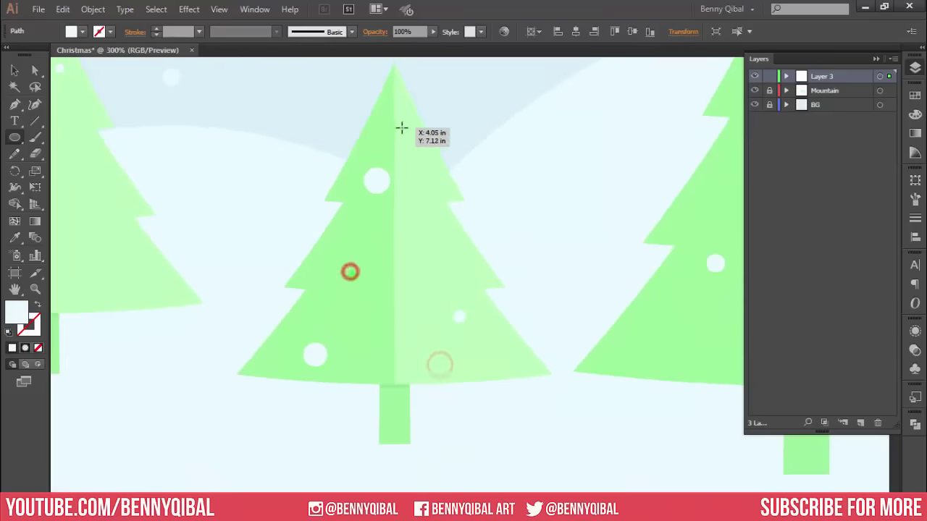
pyautogui.moveTo(407, 321); pyautogui.dragTo(412, 325)
pyautogui.hscroll(3, 497, 316)
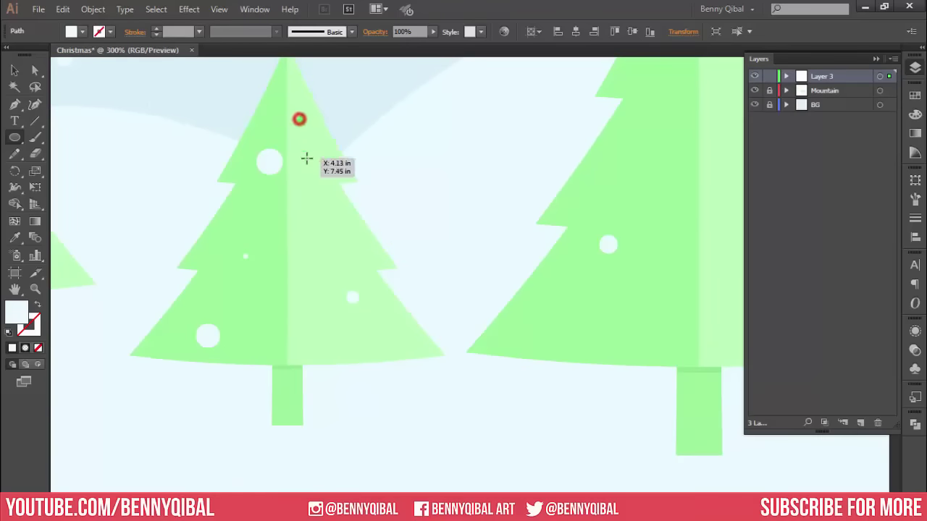
pyautogui.scroll(2, 306, 157)
pyautogui.scroll(-3, 362, 294)
pyautogui.scroll(-2, 575, 321)
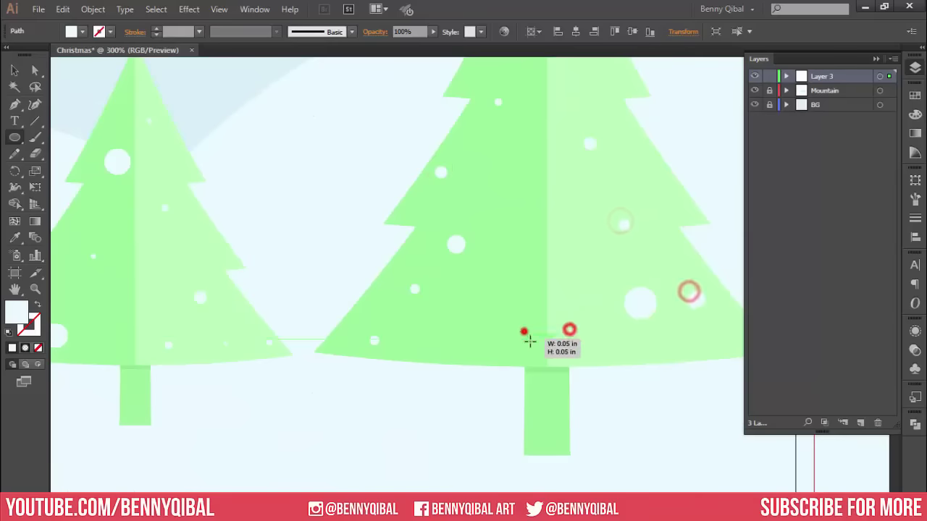
pyautogui.scroll(3, 527, 335)
pyautogui.scroll(-2, 403, 197)
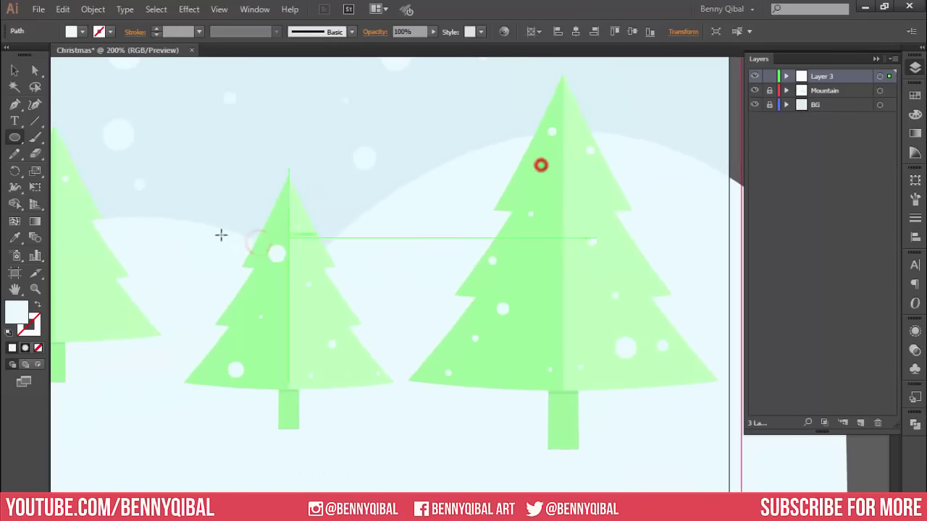
pyautogui.hscroll(-3, 222, 234)
pyautogui.scroll(3, 198, 244)
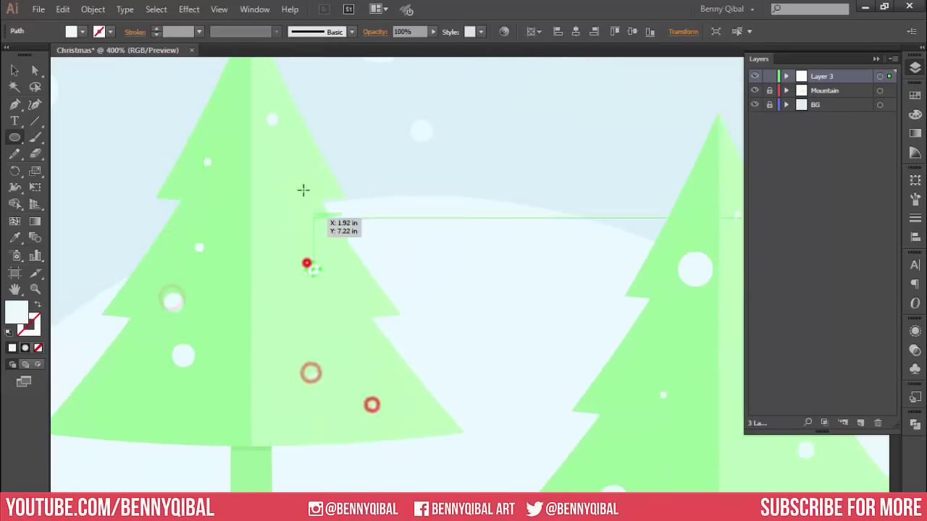
pyautogui.scroll(-1, 302, 190)
pyautogui.scroll(1, 300, 193)
pyautogui.scroll(-1, 590, 228)
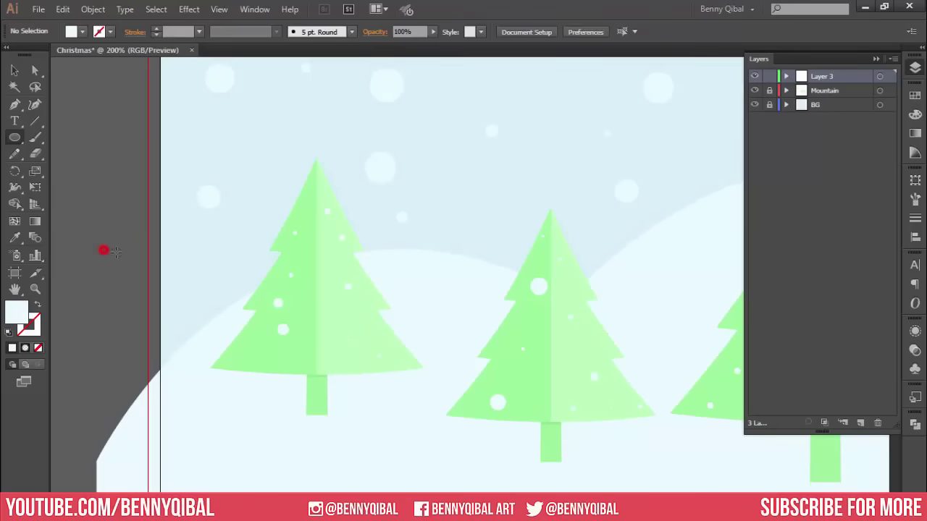
pyautogui.scroll(-2, 145, 260)
pyautogui.scroll(-1, 239, 273)
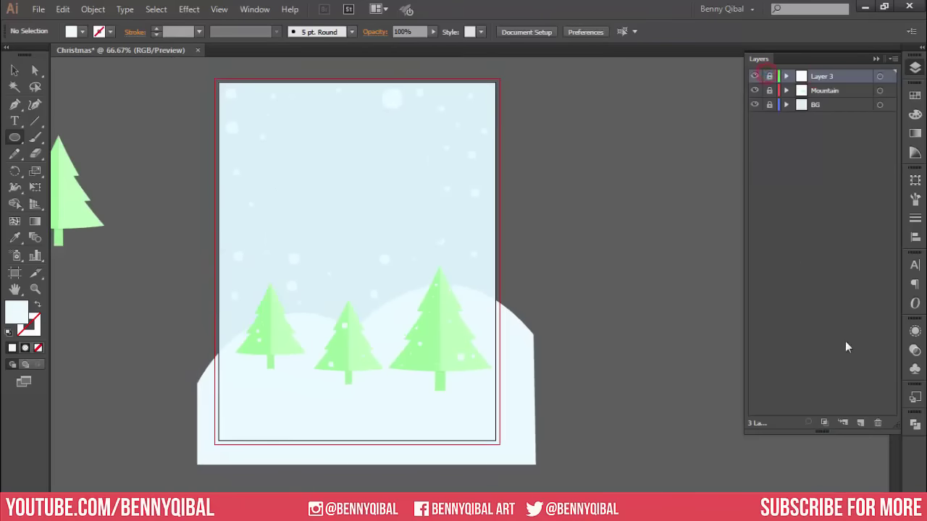
# On a new layer, type 'Merry' in the upper sky and set it to 110 px
pyautogui.click(861, 423)
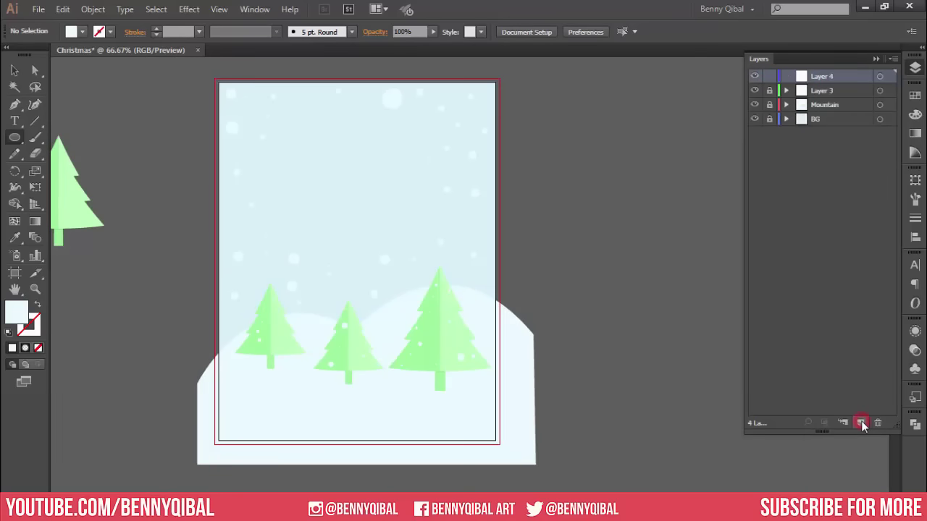
pyautogui.click(14, 122)
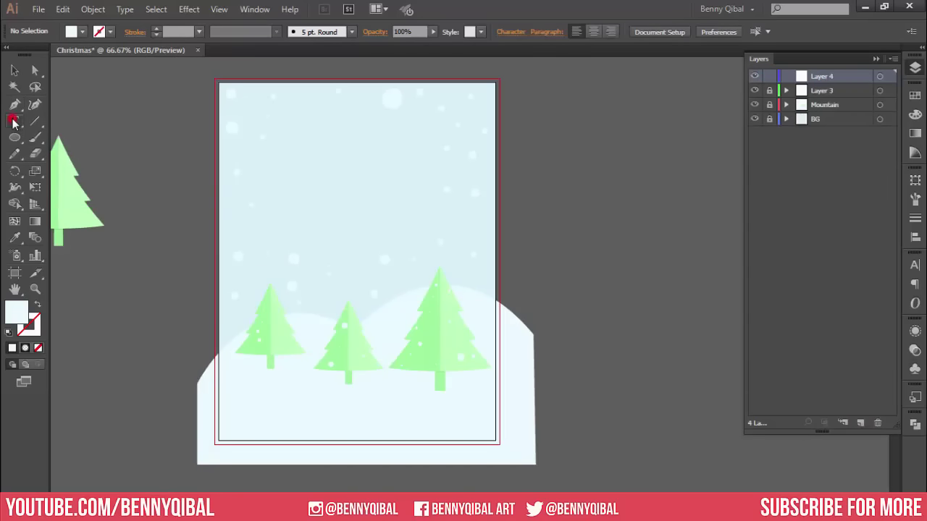
pyautogui.click(300, 177)
pyautogui.write('Merry')
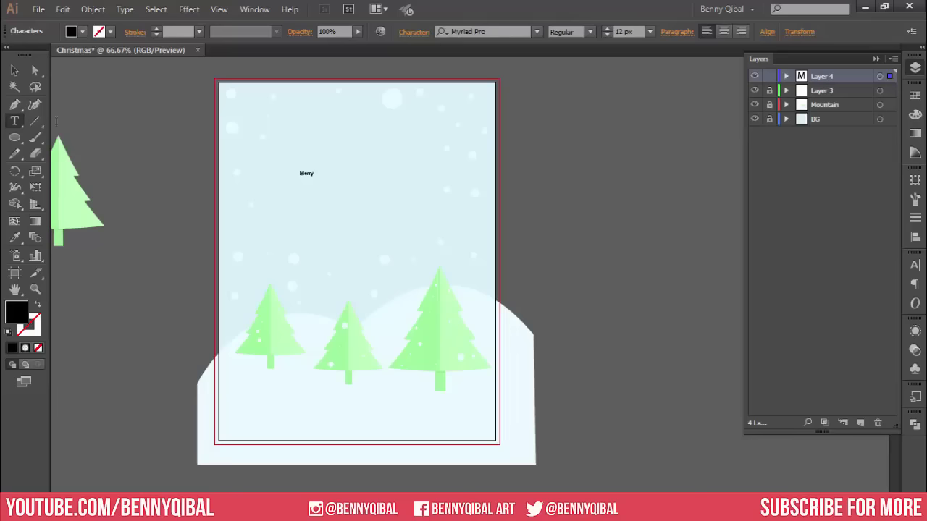
pyautogui.click(12, 71)
pyautogui.keyDown('ctrl'); pyautogui.click(350, 150); pyautogui.keyUp('ctrl')
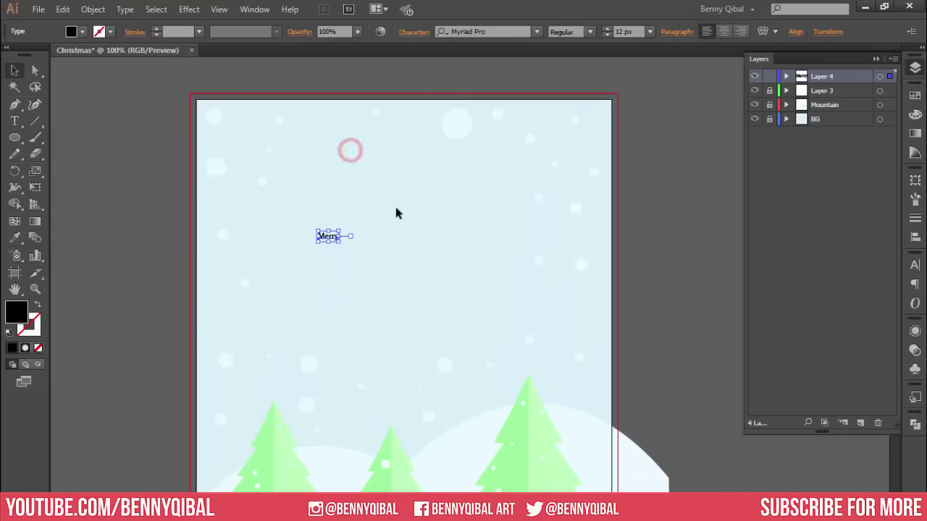
pyautogui.click(609, 32)
pyautogui.write('110')
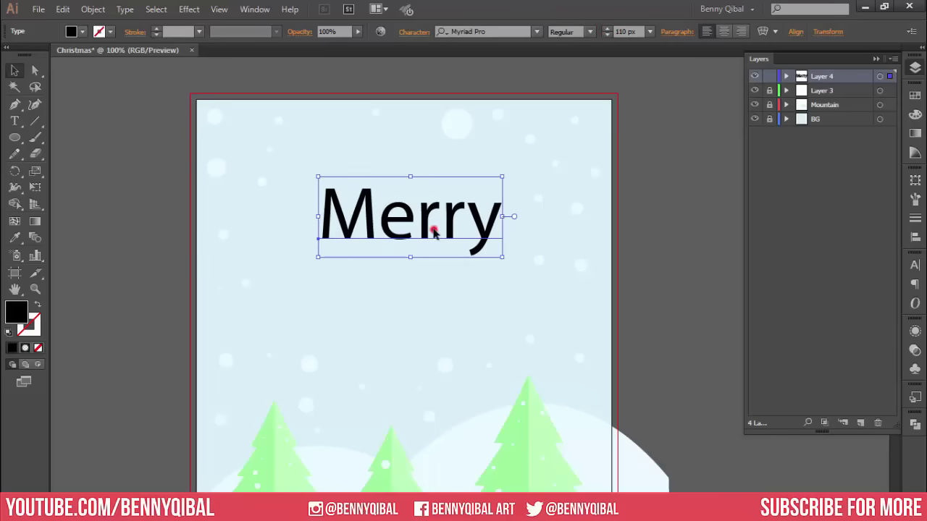
pyautogui.moveTo(434, 231); pyautogui.dragTo(441, 226)
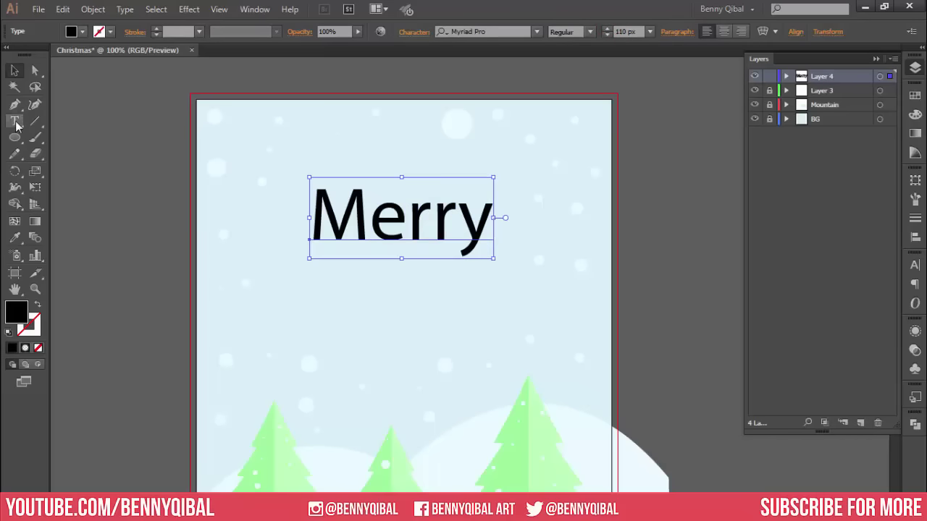
# Colour the Merry text pink (F9859B)
pyautogui.doubleClick(17, 311)
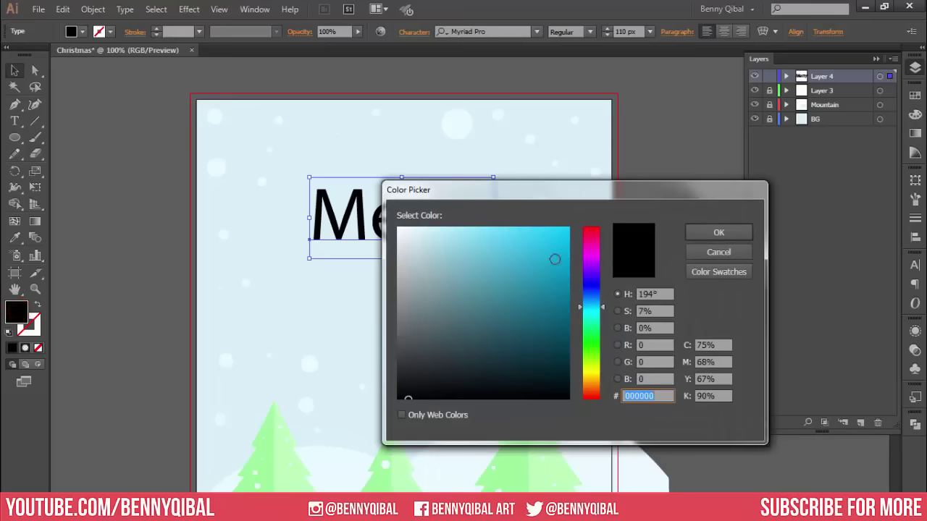
pyautogui.moveTo(594, 249); pyautogui.dragTo(595, 232)
pyautogui.click(463, 230)
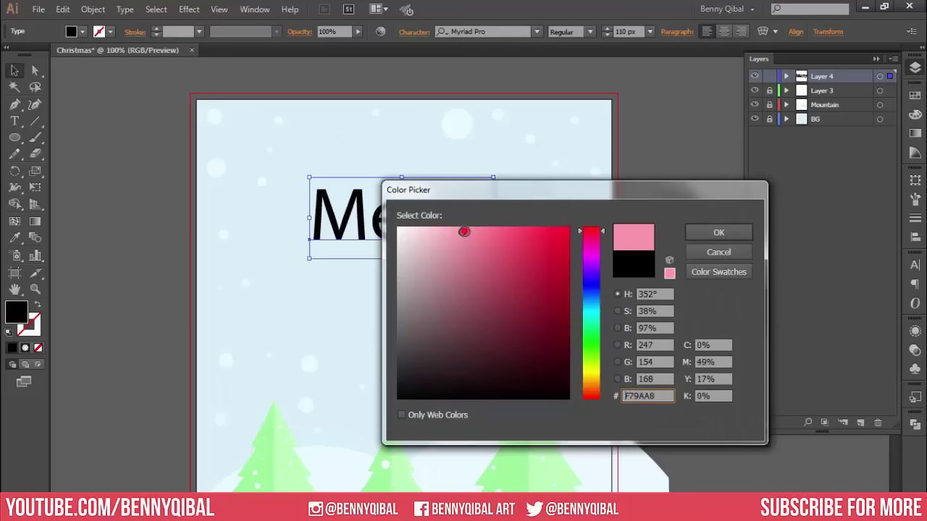
pyautogui.click(717, 233)
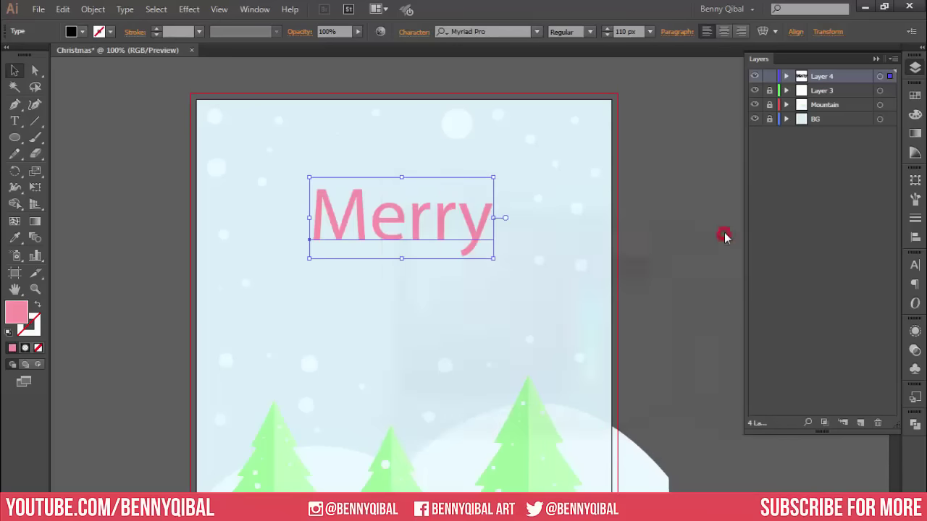
pyautogui.doubleClick(18, 319)
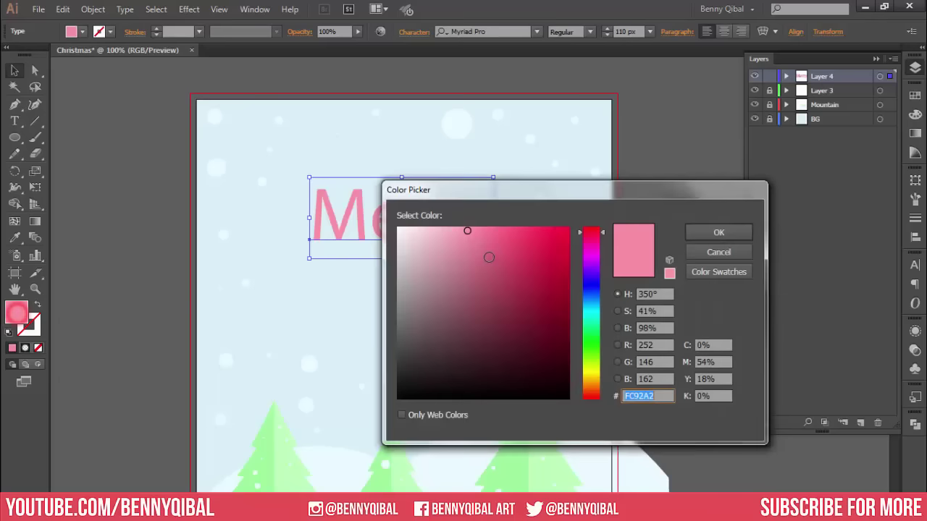
pyautogui.click(479, 231)
pyautogui.click(704, 231)
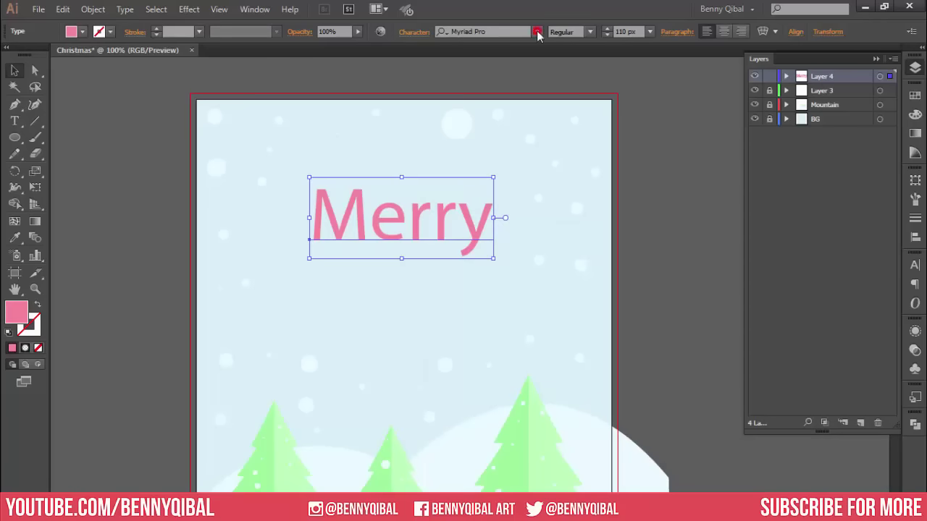
# Set Merry in the FilmotypeHamlet script font
pyautogui.click(537, 31)
pyautogui.moveTo(680, 239); pyautogui.dragTo(678, 125)
pyautogui.click(622, 158)
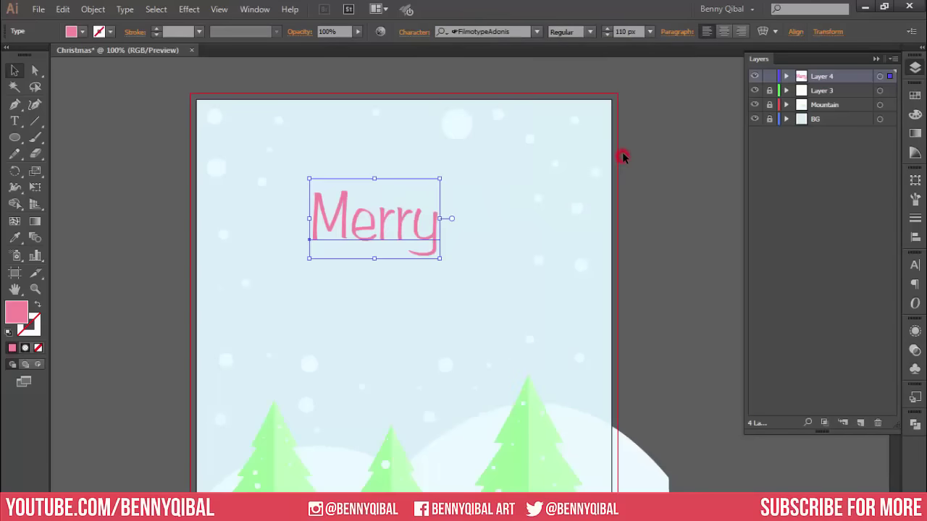
pyautogui.click(536, 32)
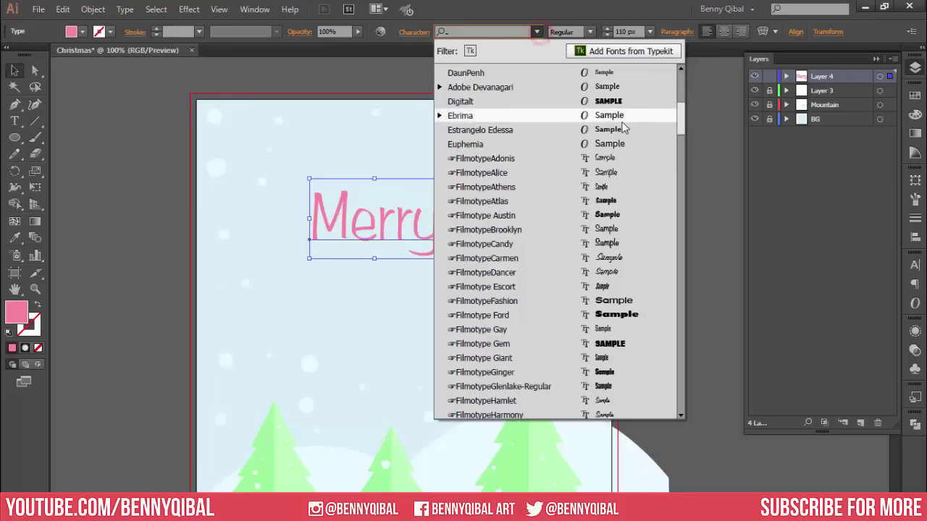
pyautogui.moveTo(681, 136)
pyautogui.mouseDown()
pyautogui.moveTo(679, 123)
pyautogui.moveTo(680, 142)
pyautogui.mouseUp()
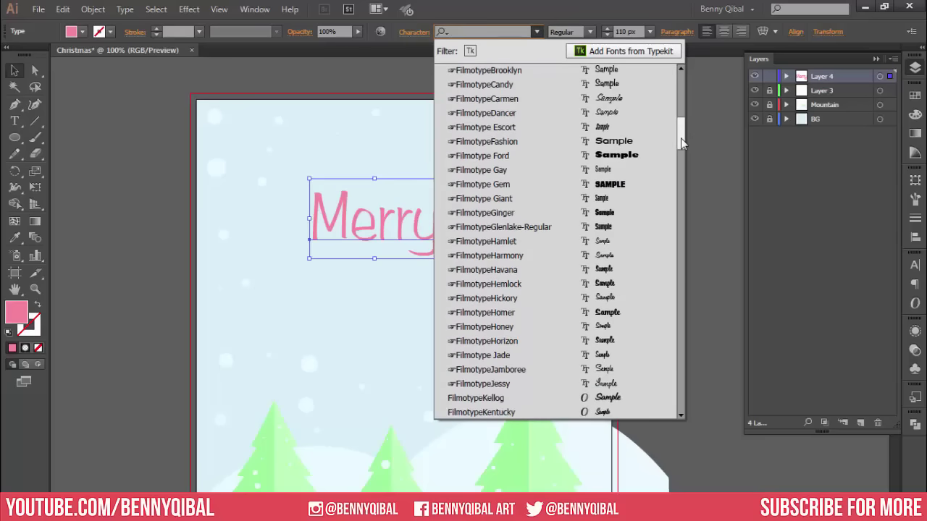
pyautogui.click(617, 242)
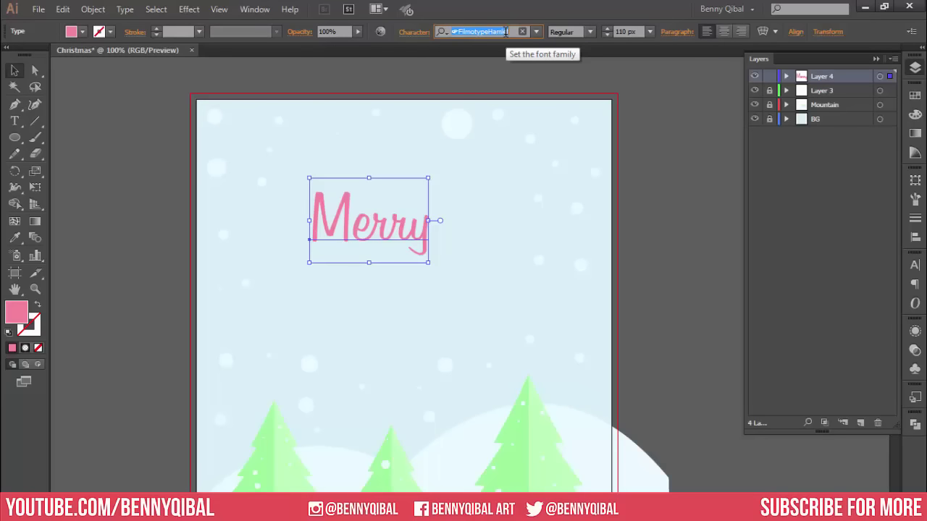
pyautogui.click(86, 227)
# Move Merry up and to the right on the card
pyautogui.click(364, 249)
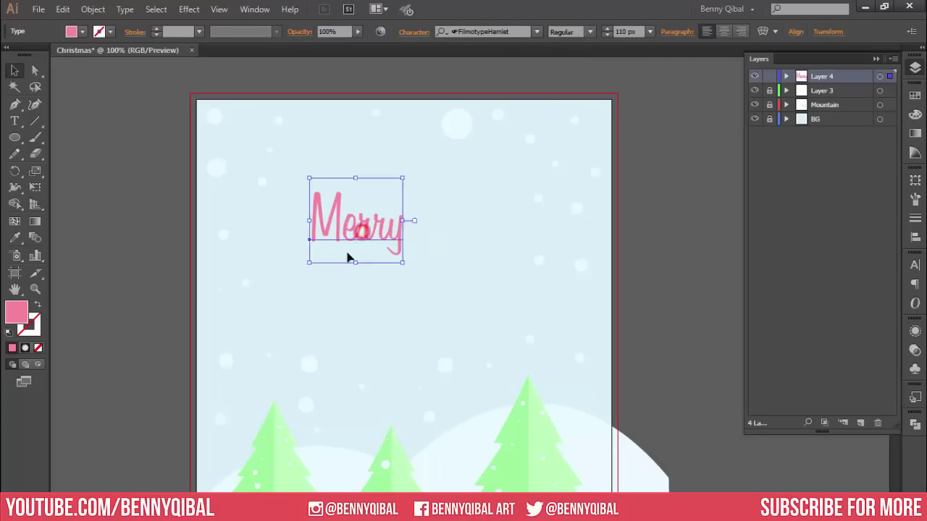
pyautogui.moveTo(368, 256); pyautogui.dragTo(414, 225)
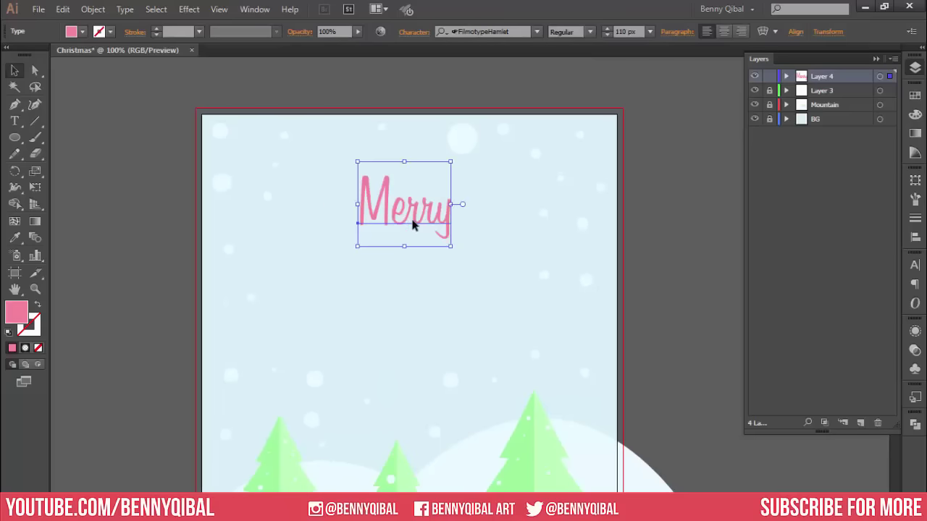
pyautogui.hotkey('ctrl', 'shift', 'b')
# Duplicate Merry just beneath it and retype the copy as 'Christmas'
pyautogui.hotkey('ctrl', 'c')
pyautogui.hotkey('ctrl', 'v')
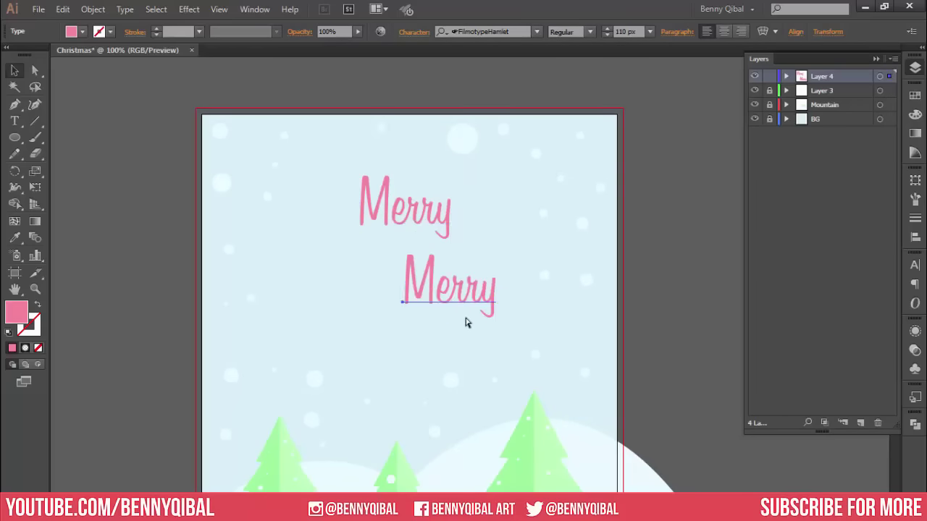
pyautogui.moveTo(459, 300); pyautogui.dragTo(420, 284)
pyautogui.doubleClick(420, 284)
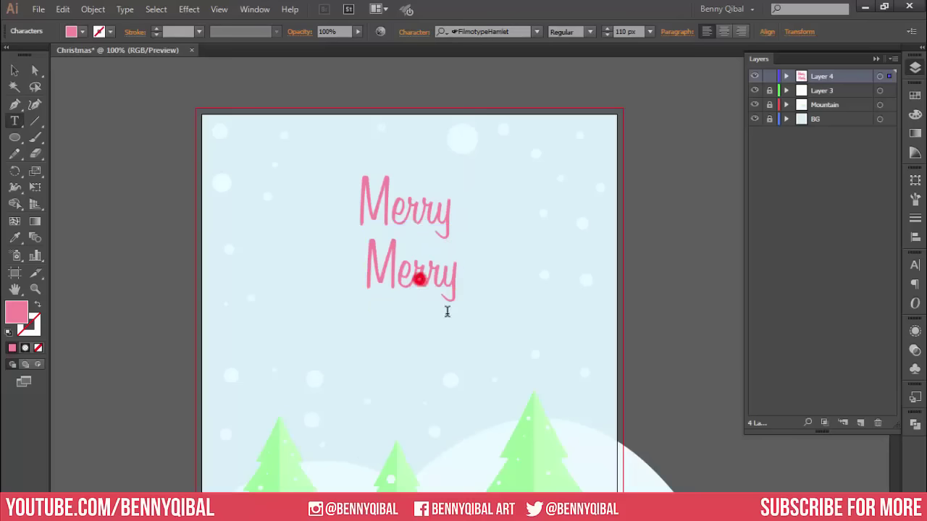
pyautogui.hotkey('ctrl', 'a')
pyautogui.write('C')
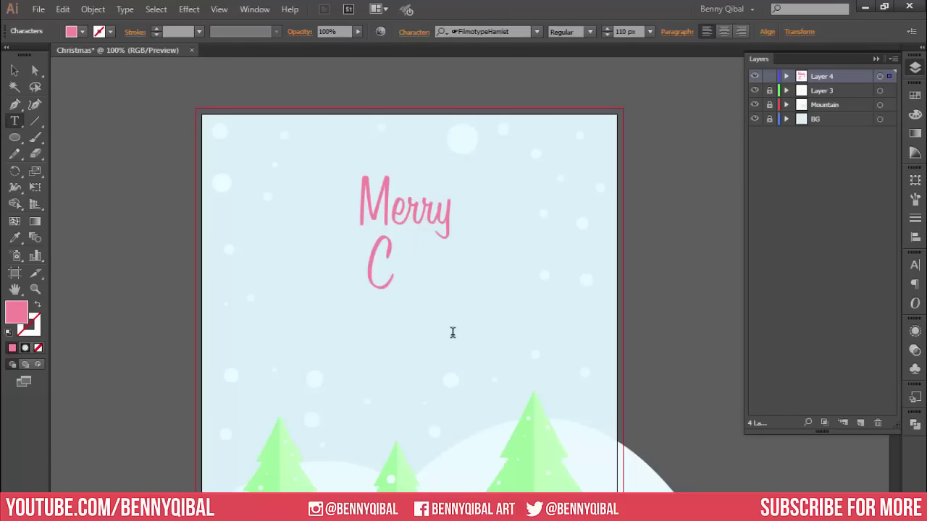
pyautogui.write('hrist')
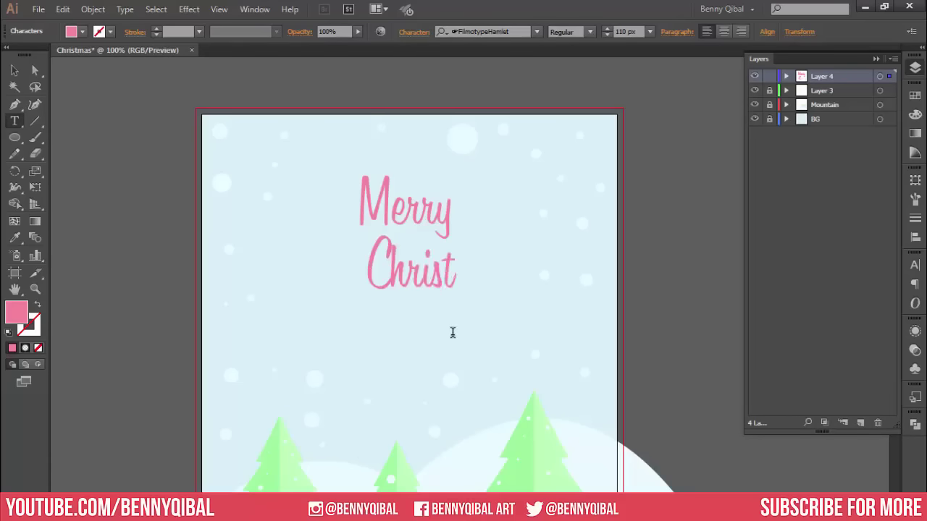
pyautogui.write('mas')
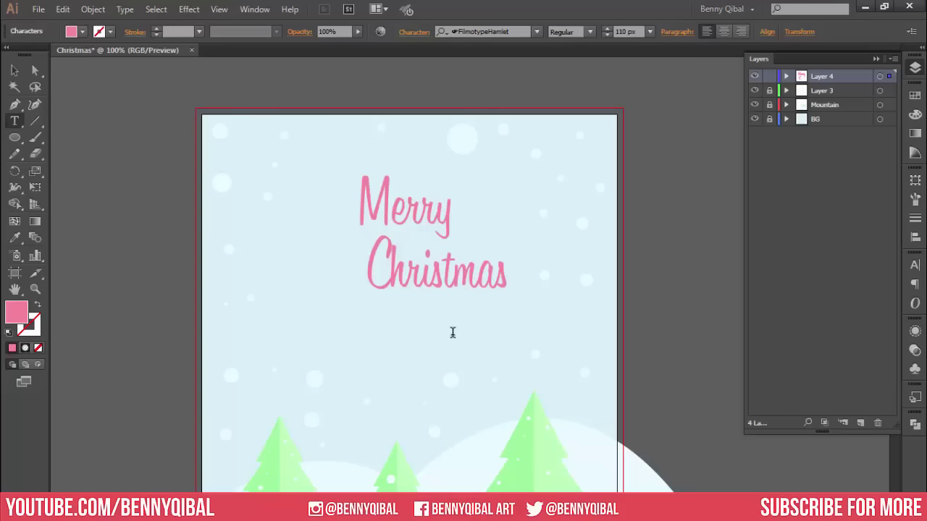
# Set the Christmas text's font to FilmotypeHavana
pyautogui.click(14, 73)
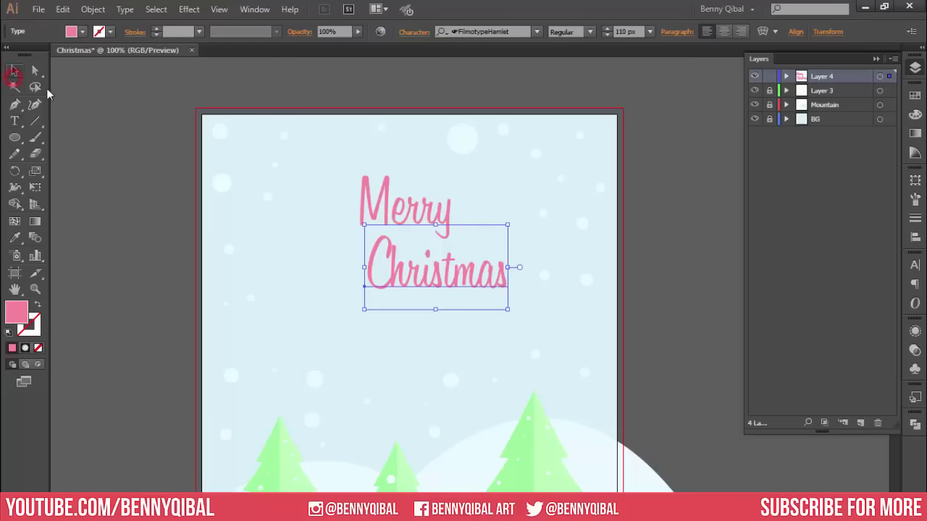
pyautogui.click(517, 32)
pyautogui.click(536, 31)
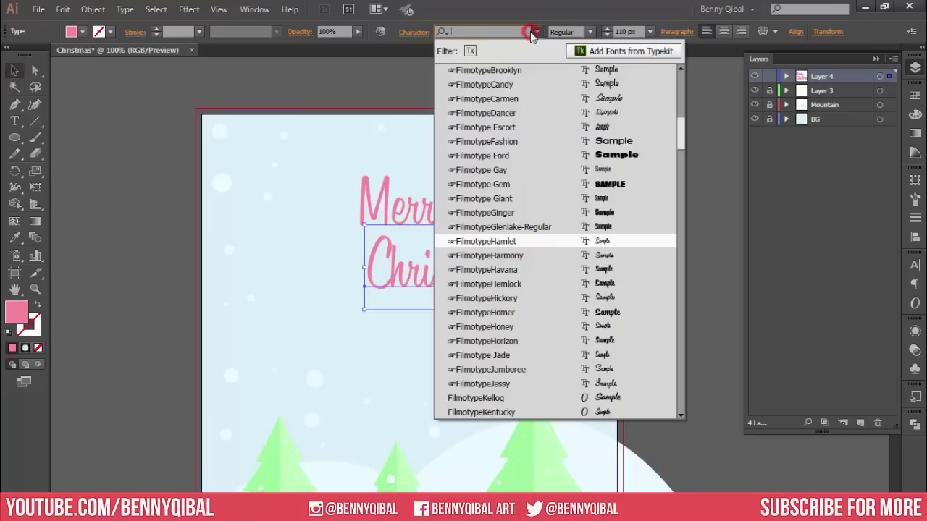
pyautogui.click(652, 275)
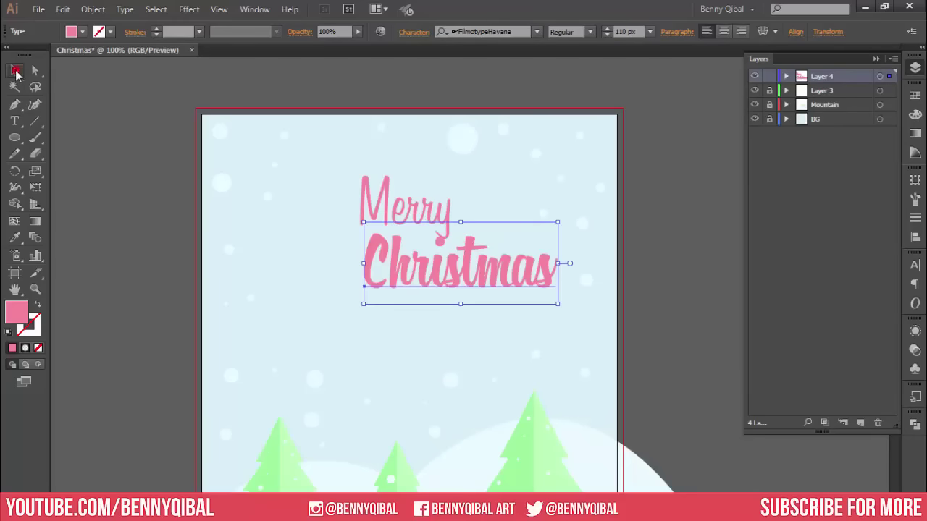
# Shift Christmas slightly left under Merry, and nudge Merry left and down
pyautogui.click(138, 224)
pyautogui.moveTo(197, 337); pyautogui.dragTo(229, 337)
pyautogui.click(511, 283)
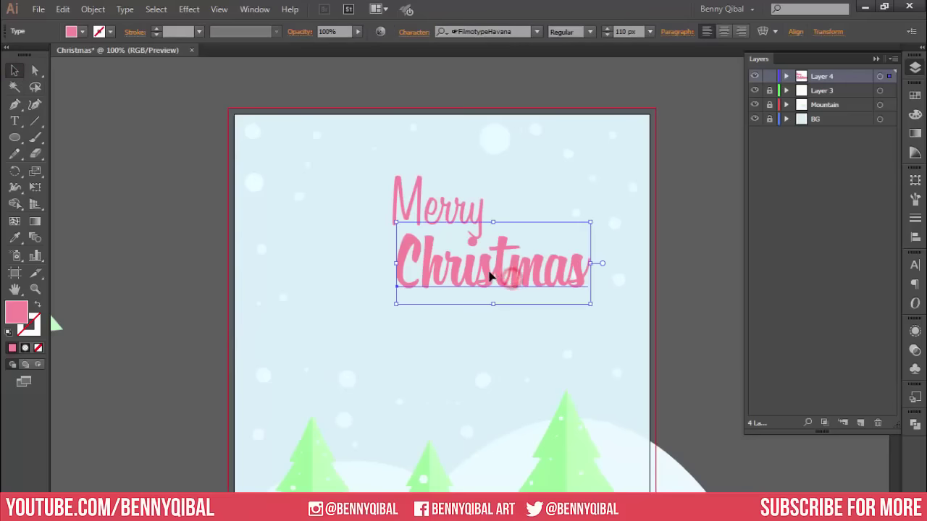
pyautogui.moveTo(497, 265); pyautogui.dragTo(457, 273)
pyautogui.click(435, 218)
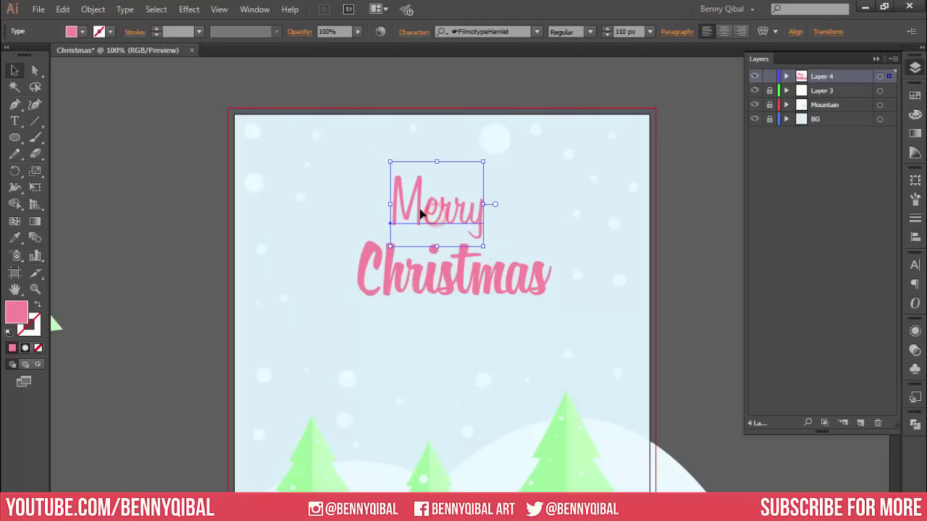
pyautogui.moveTo(416, 210); pyautogui.dragTo(384, 226)
# Slant Merry with a shear angle in the Transform panel
pyautogui.scroll(1, 405, 232)
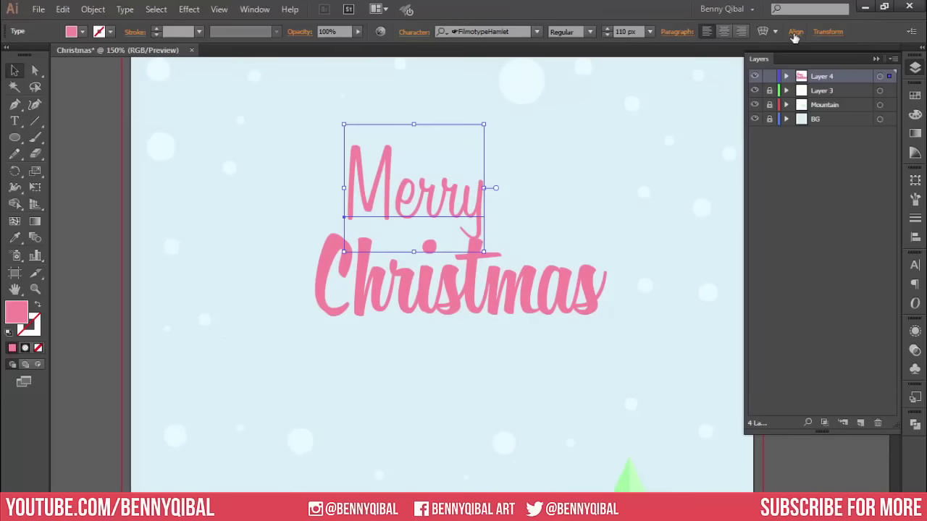
pyautogui.click(818, 32)
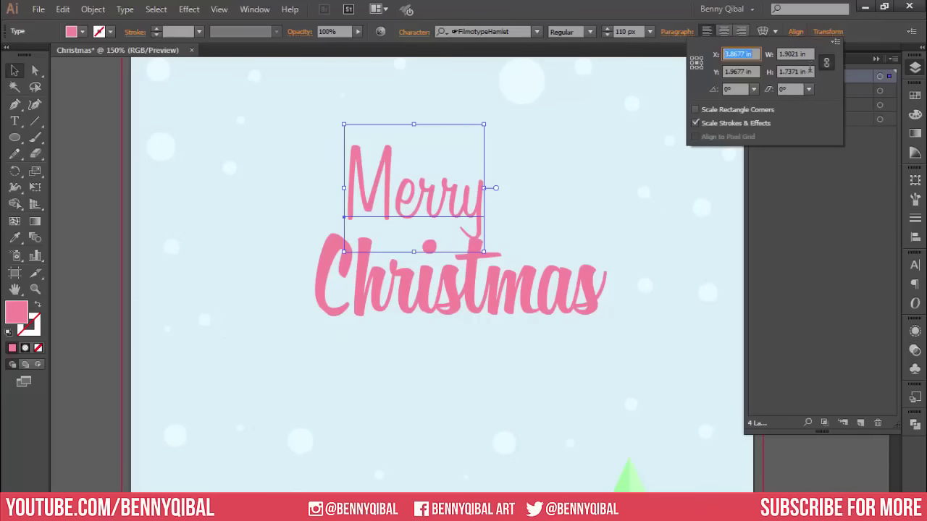
pyautogui.click(808, 89)
pyautogui.click(831, 196)
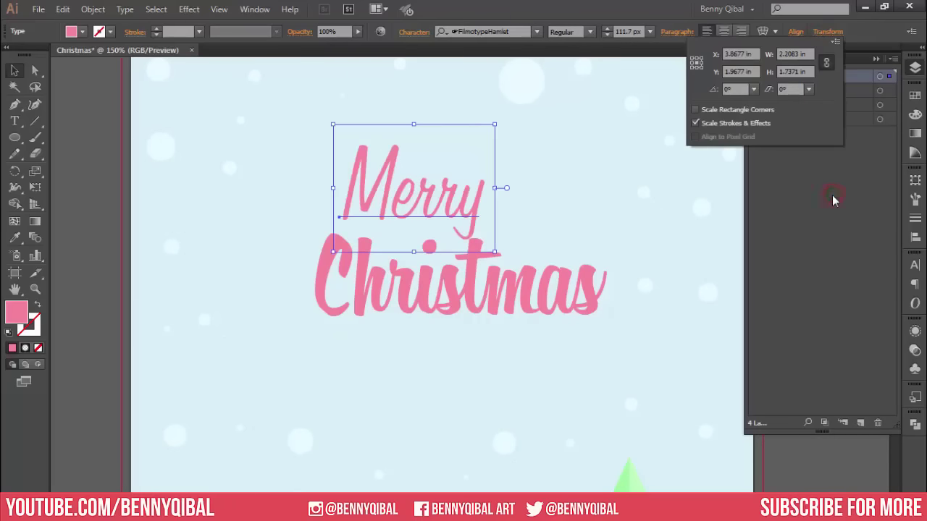
pyautogui.click(597, 212)
# Rotate Merry and Christmas together so both lines tilt upward to the right
pyautogui.click(560, 183)
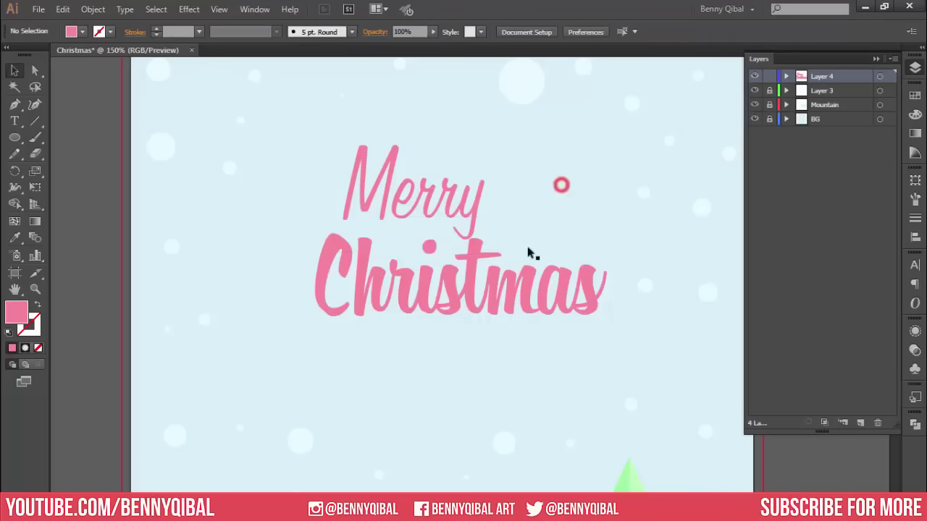
pyautogui.moveTo(531, 250); pyautogui.dragTo(496, 245)
pyautogui.click(401, 182)
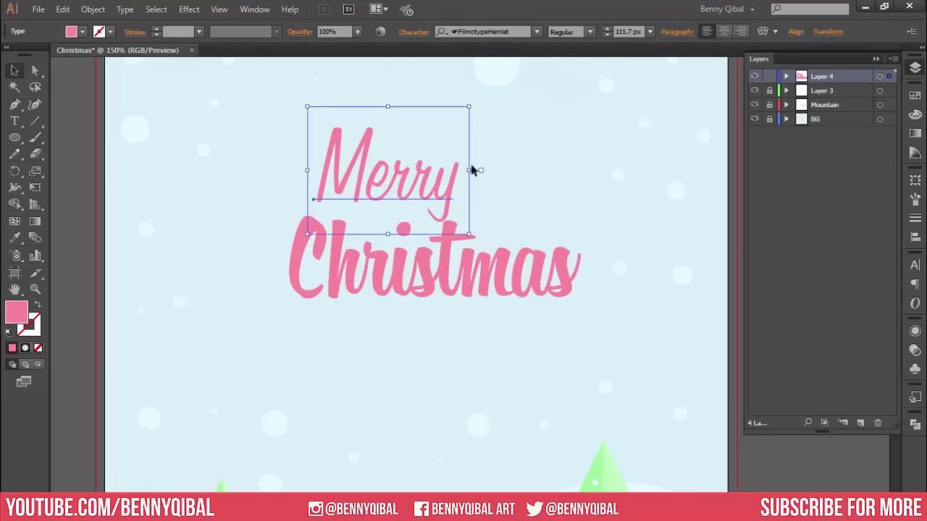
pyautogui.keyDown('shift'); pyautogui.click(478, 274); pyautogui.keyUp('shift')
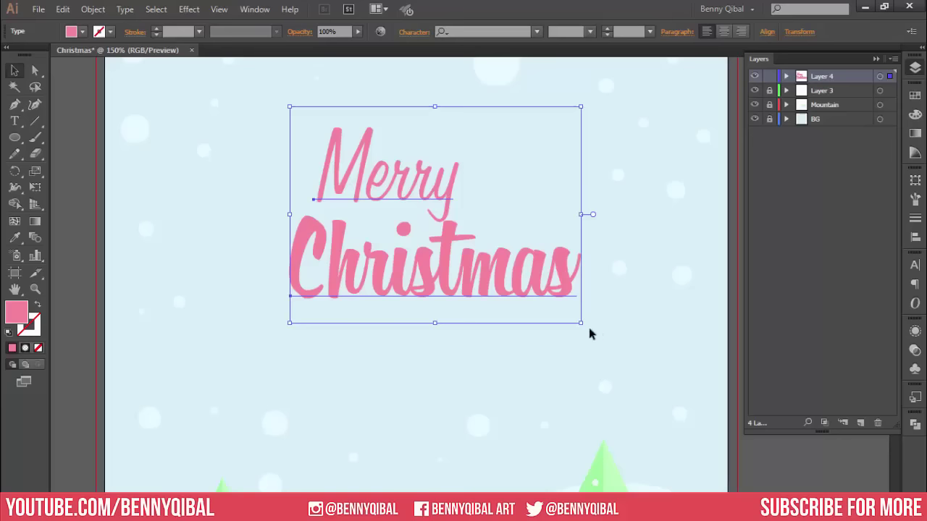
pyautogui.moveTo(585, 330); pyautogui.dragTo(612, 312)
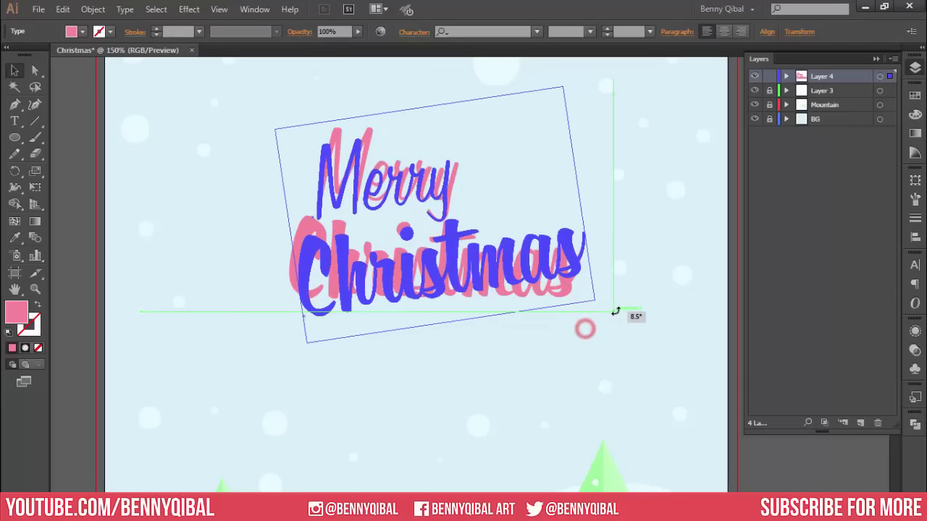
pyautogui.click(486, 152)
# Move Merry slightly left, then up and to the right
pyautogui.moveTo(386, 195); pyautogui.dragTo(375, 194)
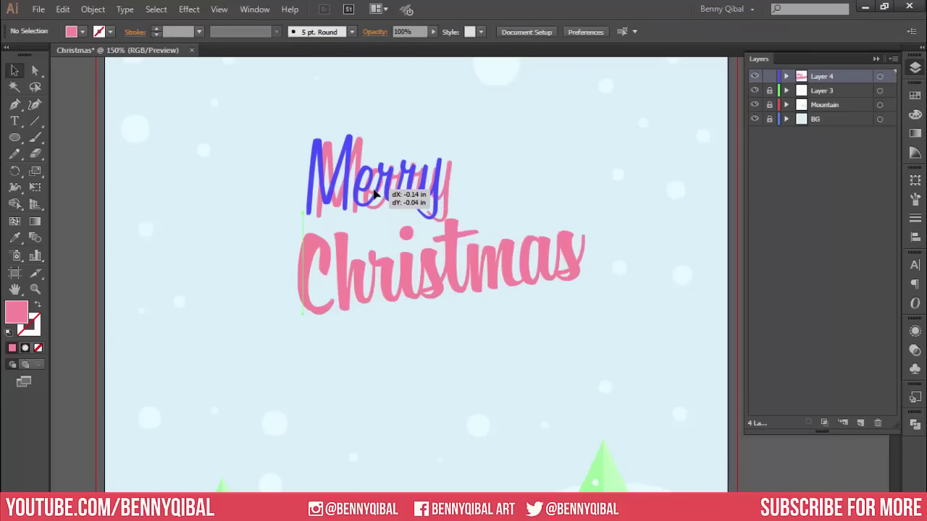
pyautogui.scroll(-1, 374, 197)
pyautogui.scroll(-1, 374, 209)
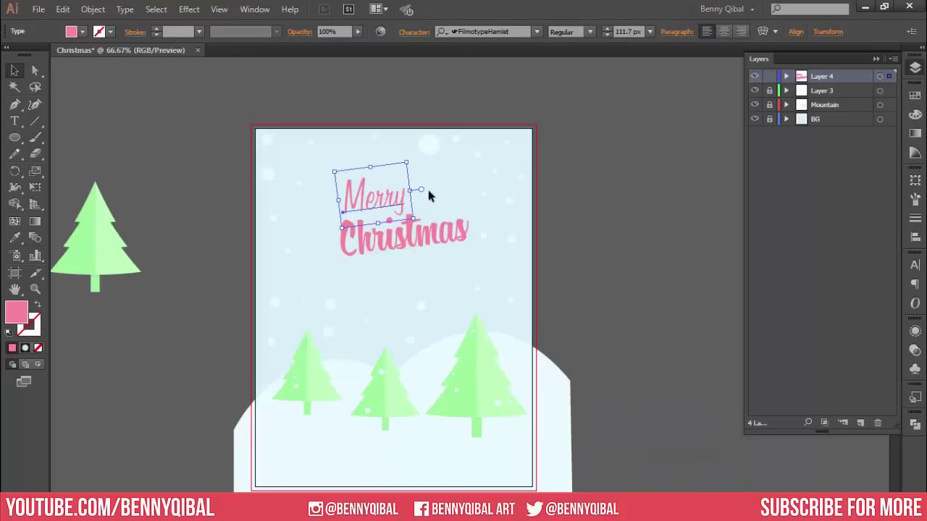
pyautogui.scroll(1, 420, 221)
pyautogui.scroll(1, 420, 221)
pyautogui.moveTo(386, 179); pyautogui.dragTo(405, 172)
# Enlarge Merry to 144.51 px and settle it just above Christmas
pyautogui.moveTo(441, 109); pyautogui.dragTo(463, 87)
pyautogui.moveTo(393, 197); pyautogui.dragTo(426, 199)
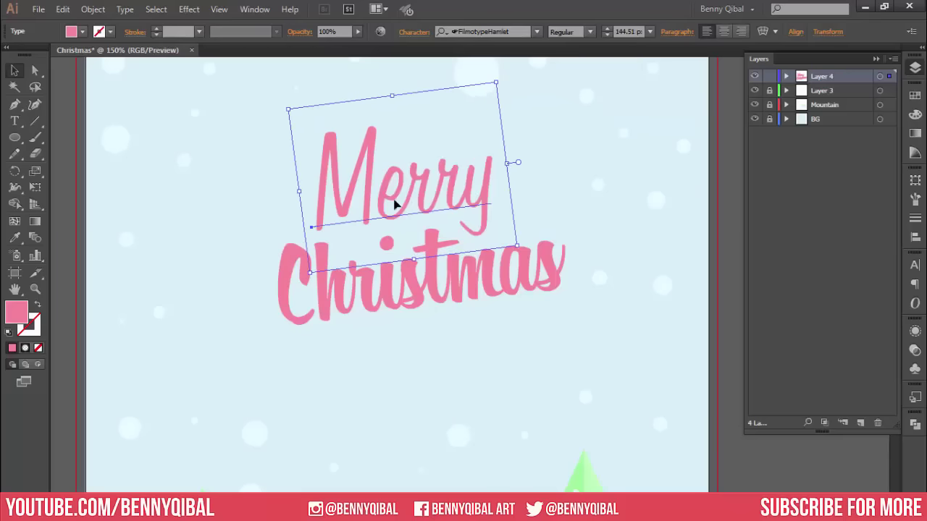
pyautogui.scroll(-1, 316, 224)
pyautogui.scroll(-1, 317, 224)
pyautogui.scroll(1, 374, 242)
pyautogui.scroll(1, 377, 217)
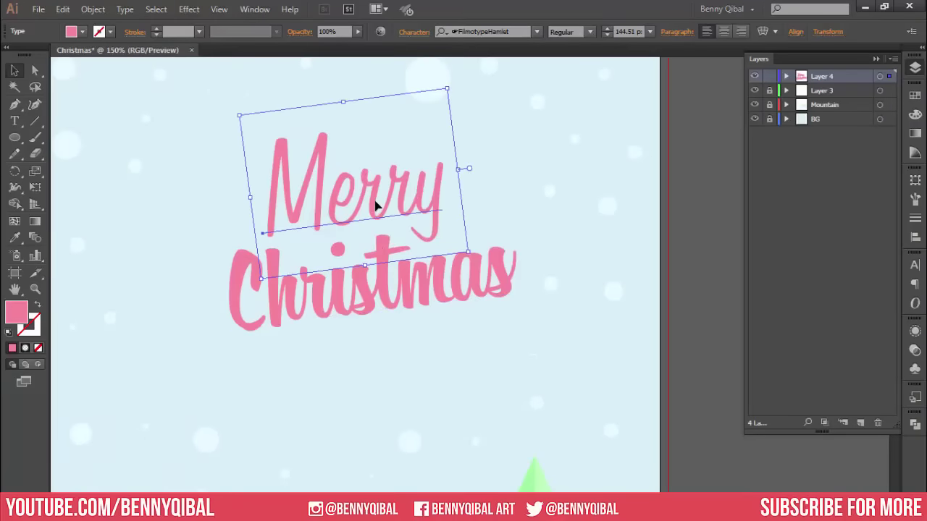
pyautogui.moveTo(377, 206); pyautogui.dragTo(382, 214)
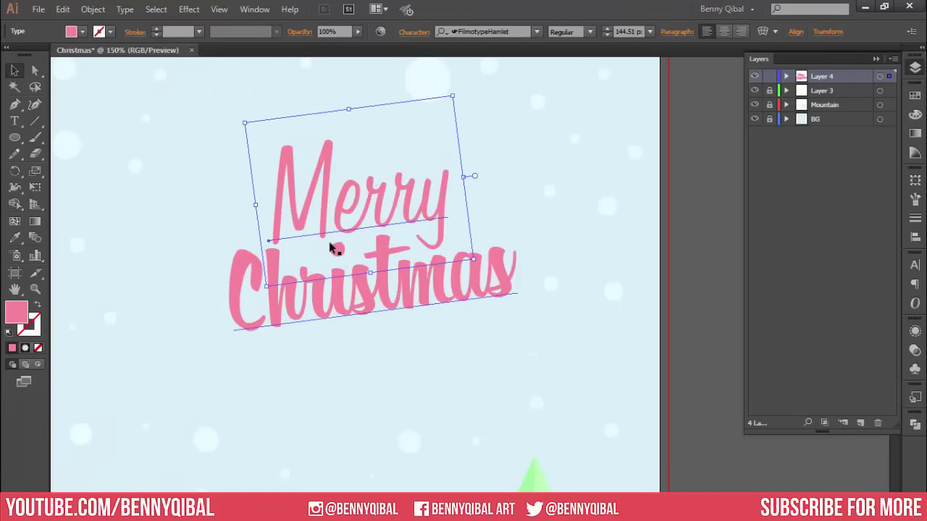
pyautogui.scroll(-1, 366, 310)
# Expand both Merry and Christmas text lines into outline shapes
pyautogui.keyDown('shift'); pyautogui.click(384, 280); pyautogui.keyUp('shift')
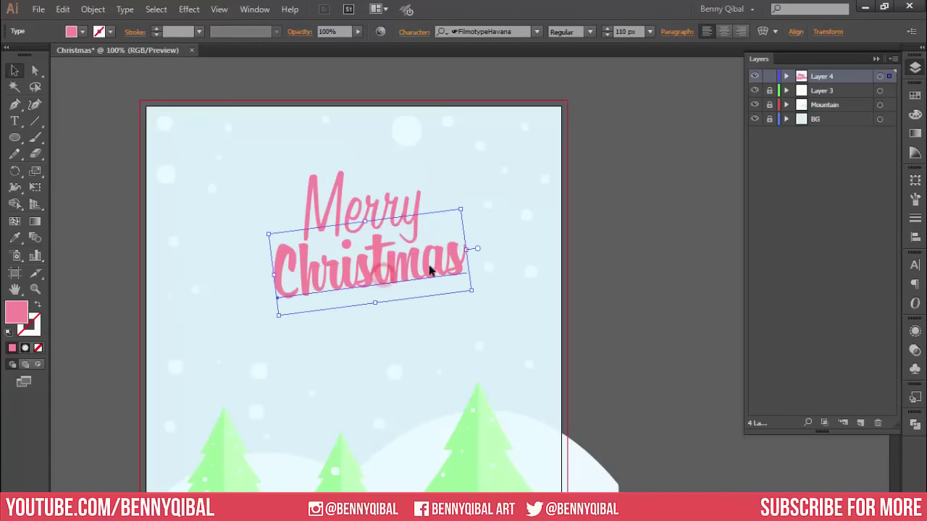
pyautogui.click(94, 9)
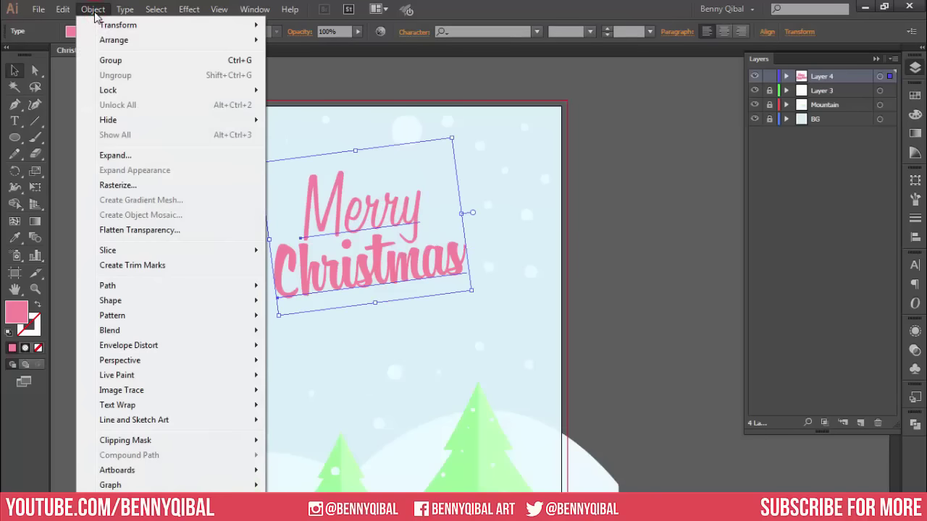
pyautogui.click(115, 155)
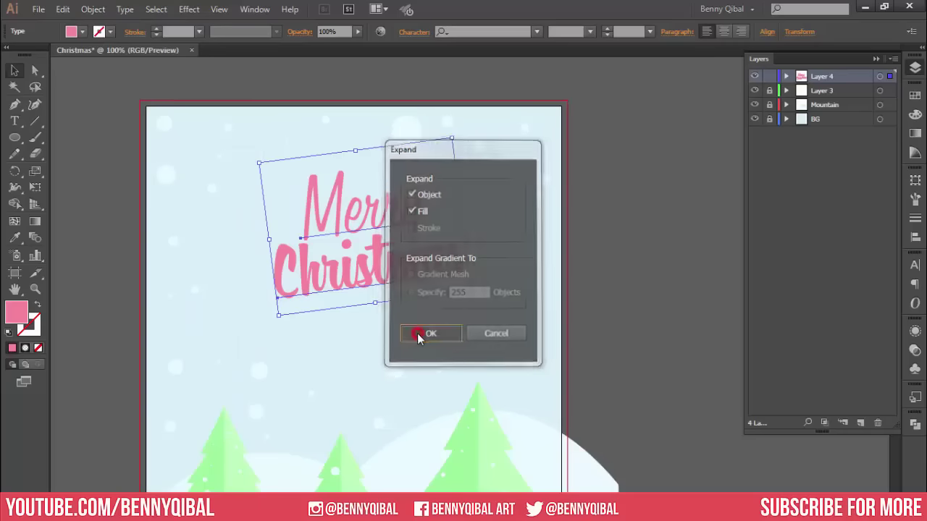
pyautogui.click(417, 334)
# Move the outlined Merry Christmas lettering slightly left and down and enlarge it
pyautogui.click(643, 257)
pyautogui.click(362, 220)
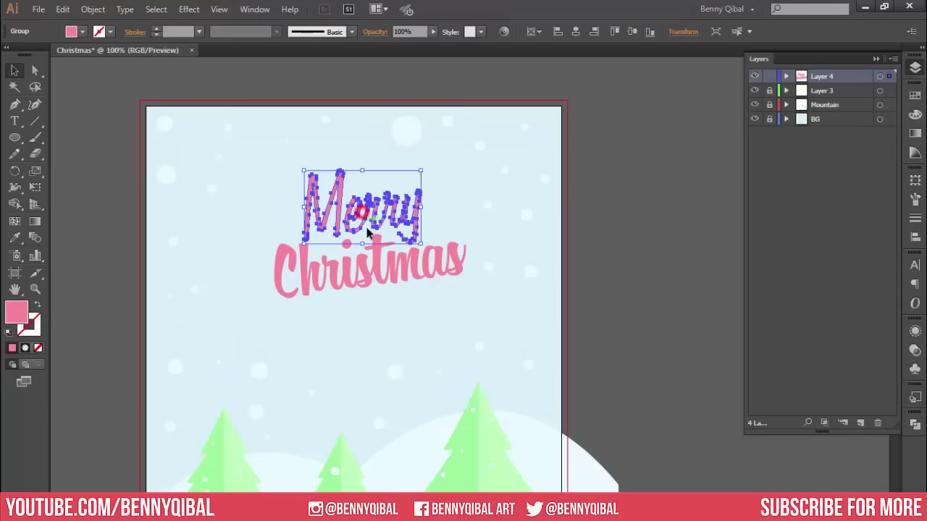
pyautogui.scroll(1, 369, 246)
pyautogui.scroll(-1, 435, 260)
pyautogui.keyDown('shift'); pyautogui.click(456, 266); pyautogui.keyUp('shift')
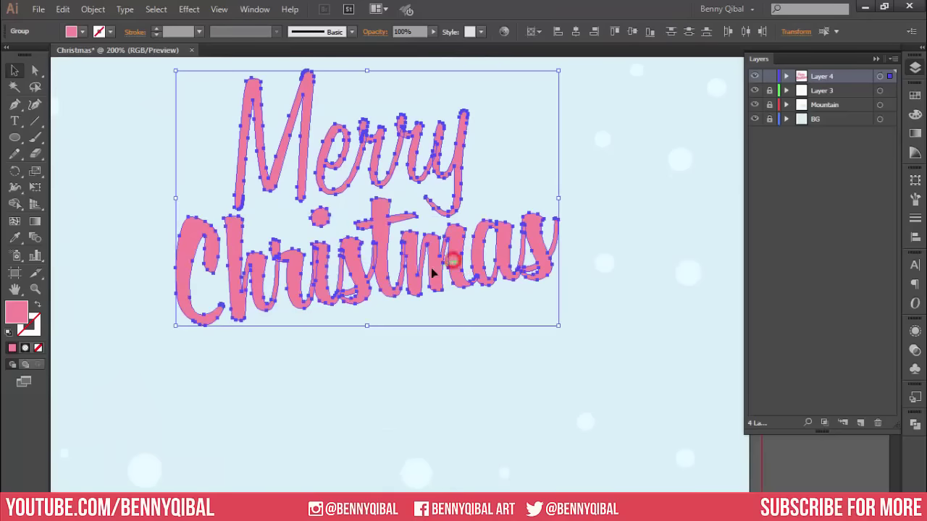
pyautogui.scroll(-3, 434, 267)
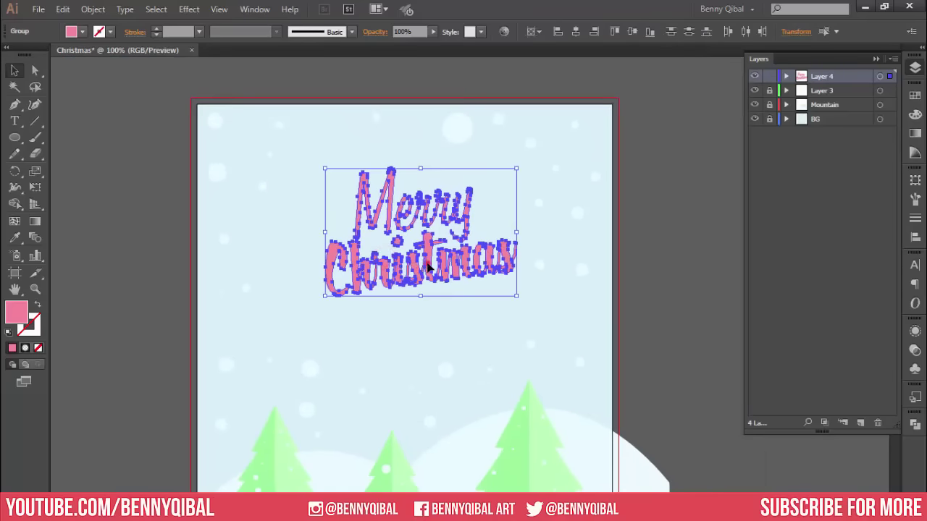
pyautogui.moveTo(420, 268); pyautogui.dragTo(397, 275)
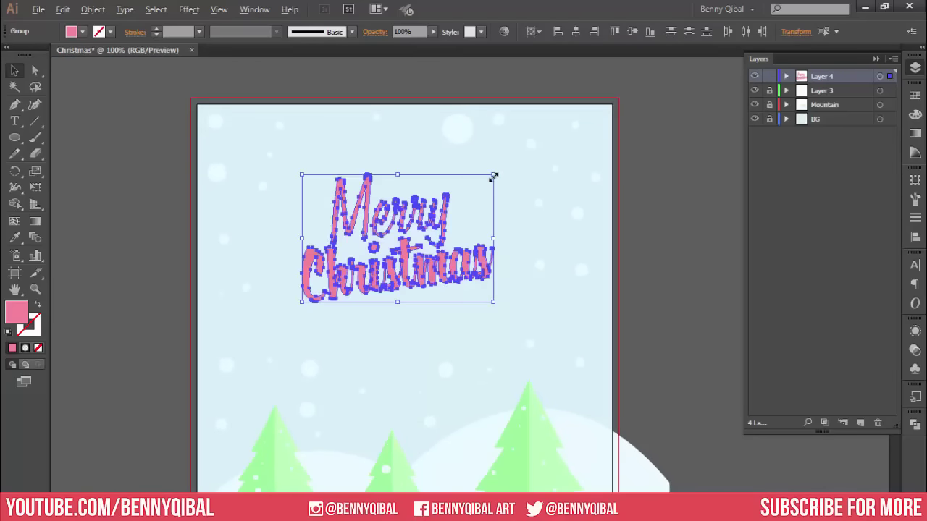
pyautogui.moveTo(493, 177); pyautogui.dragTo(527, 153)
# Shrink the lettering slightly, rotate it a touch clockwise, and place it near the card's top
pyautogui.click(614, 201)
pyautogui.scroll(-1, 534, 265)
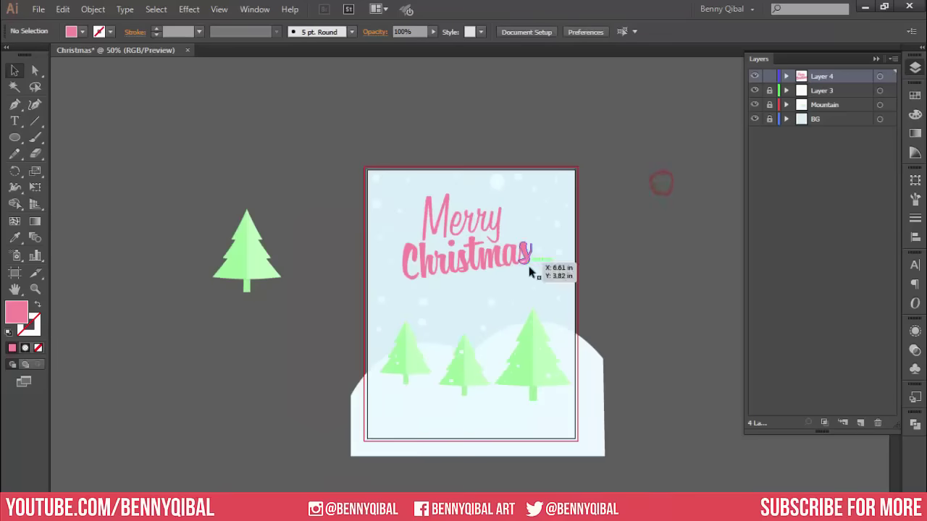
pyautogui.click(427, 257)
pyautogui.scroll(1, 427, 257)
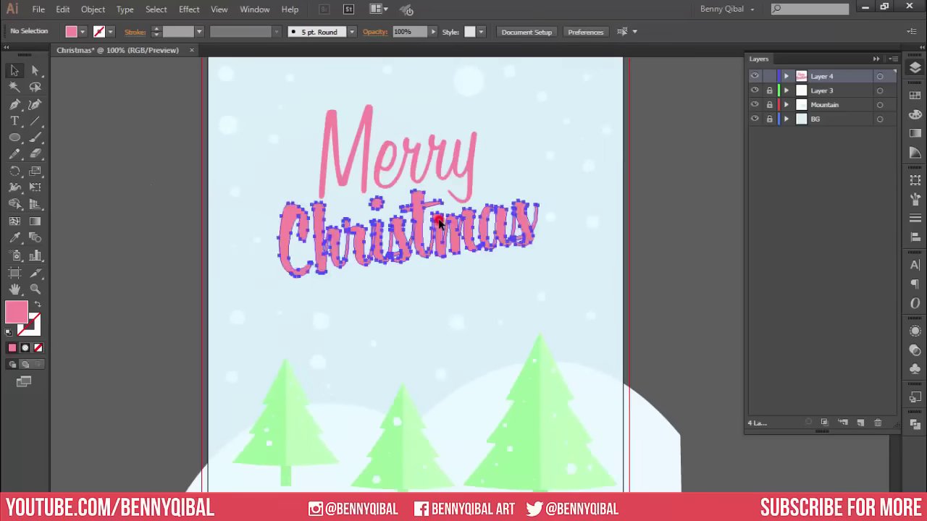
pyautogui.keyDown('shift'); pyautogui.click(474, 165); pyautogui.keyUp('shift')
pyautogui.moveTo(539, 105); pyautogui.dragTo(528, 111)
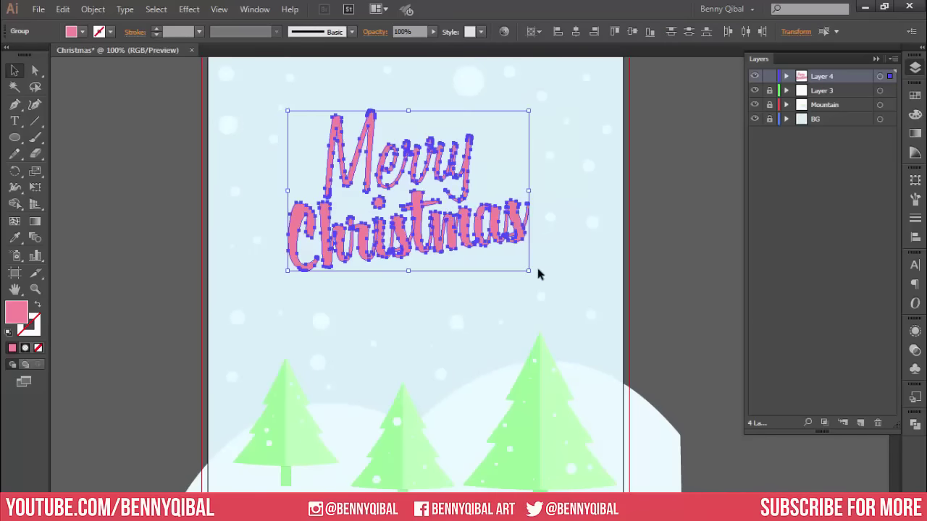
pyautogui.moveTo(534, 274); pyautogui.dragTo(530, 278)
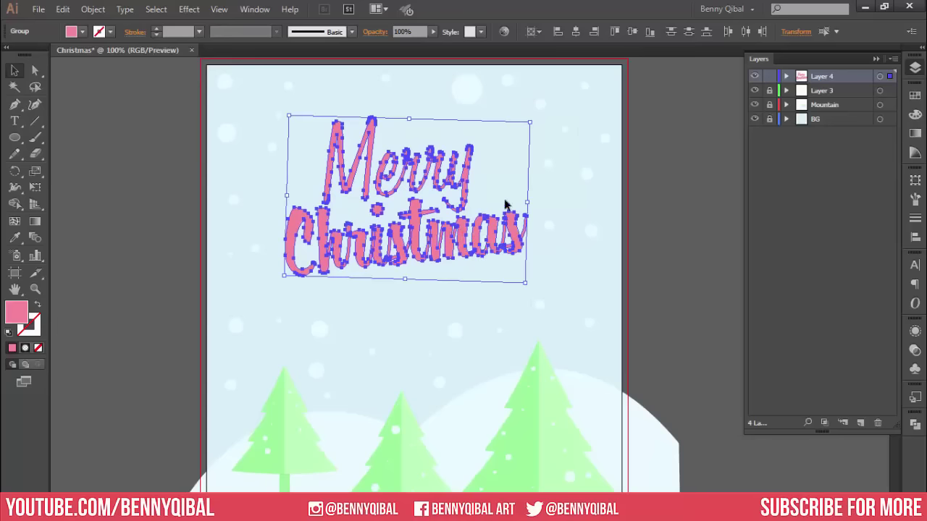
pyautogui.moveTo(467, 239); pyautogui.dragTo(424, 265)
pyautogui.scroll(-1, 425, 265)
# Group the Merry and Christmas lettering into one object
pyautogui.click(641, 167)
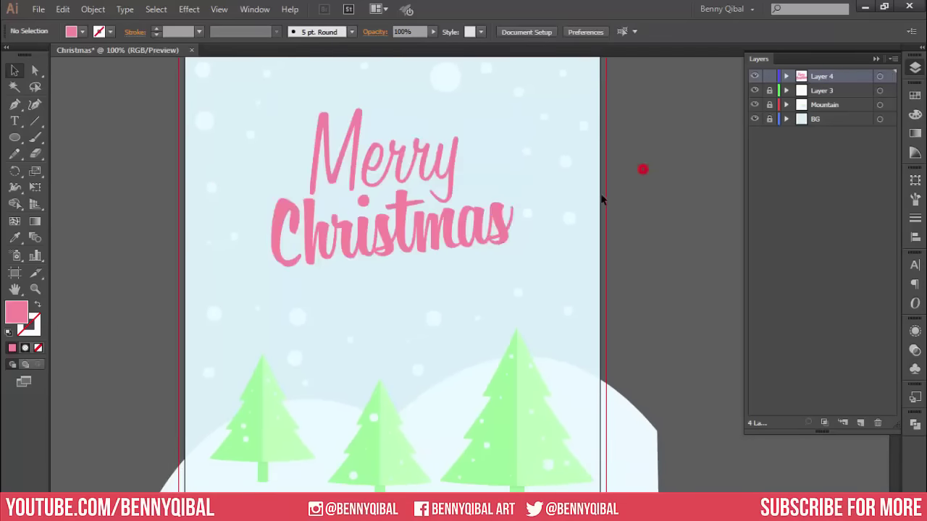
pyautogui.click(397, 177)
pyautogui.keyDown('shift'); pyautogui.click(410, 233); pyautogui.keyUp('shift')
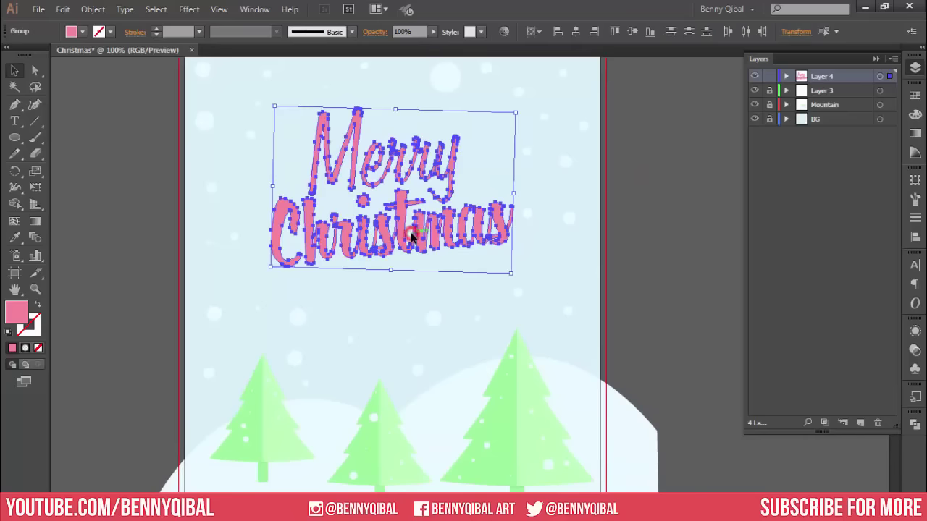
pyautogui.click(93, 9)
pyautogui.click(149, 65)
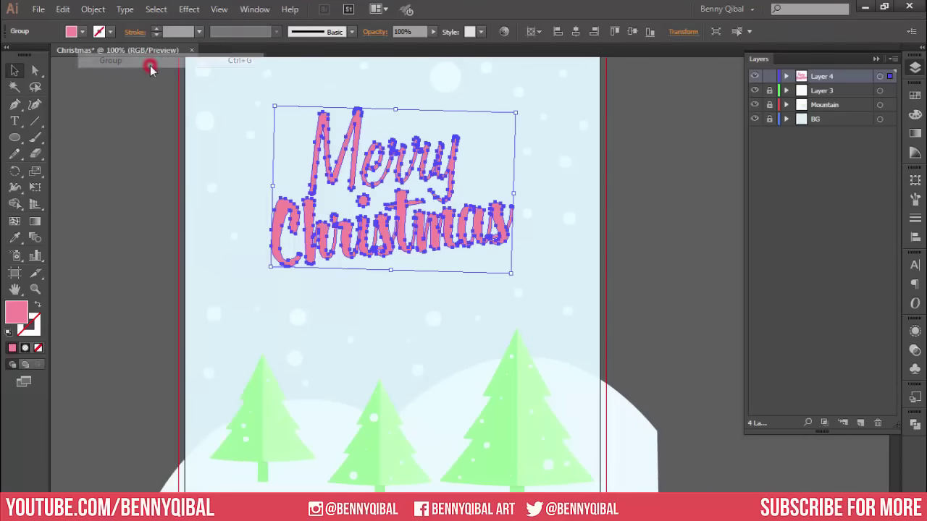
# Copy the lettering group and paste the copy in back
pyautogui.click(63, 9)
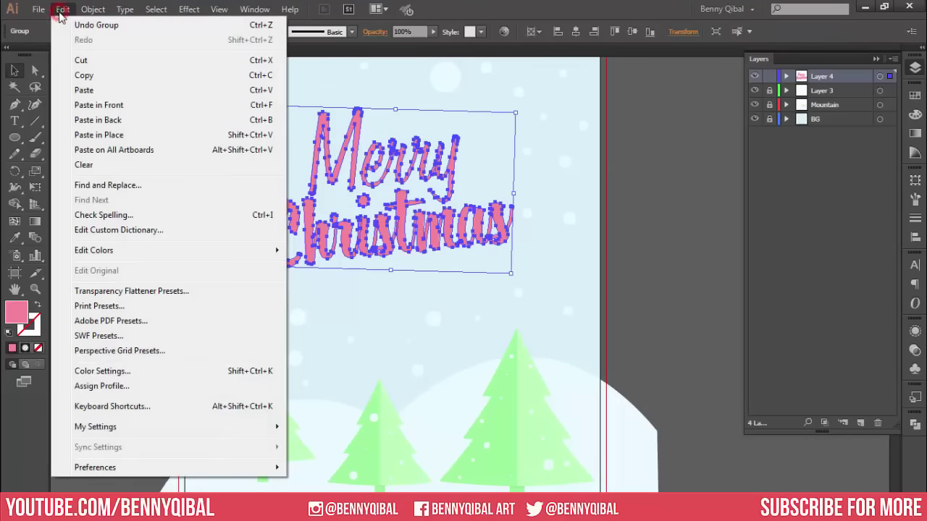
pyautogui.click(90, 77)
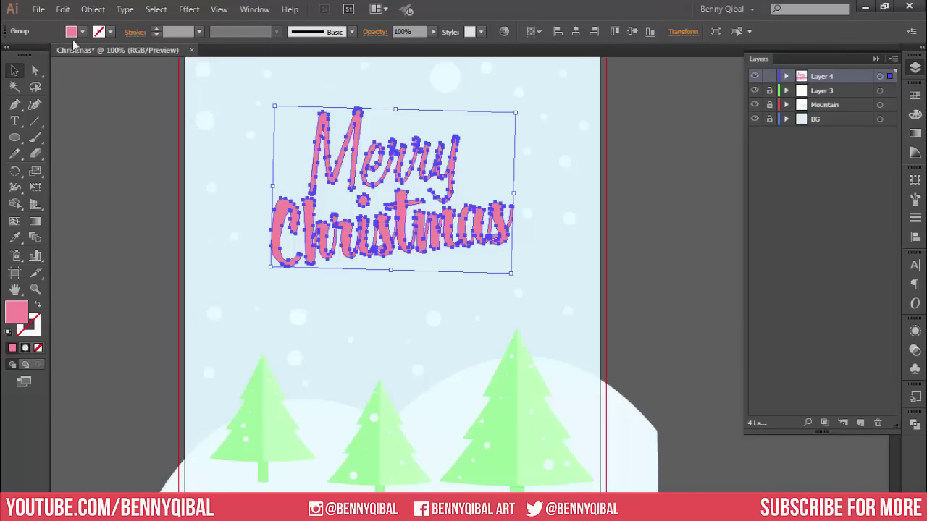
pyautogui.click(62, 9)
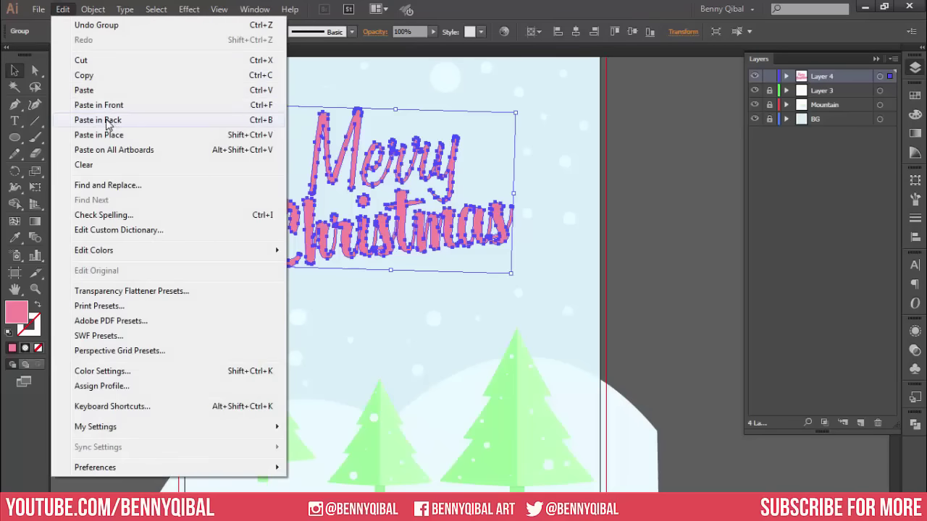
pyautogui.click(247, 125)
# Fill the back copy with the pale background colour using the Eyedropper
pyautogui.hotkey('ctrl', '+')
pyautogui.hotkey('ctrl', '+')
pyautogui.hotkey('ctrl', '+')
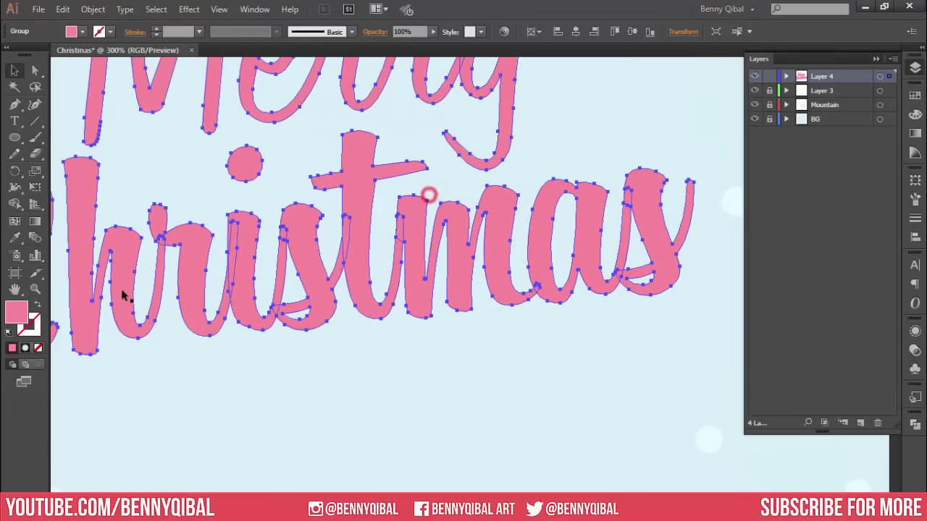
pyautogui.click(16, 238)
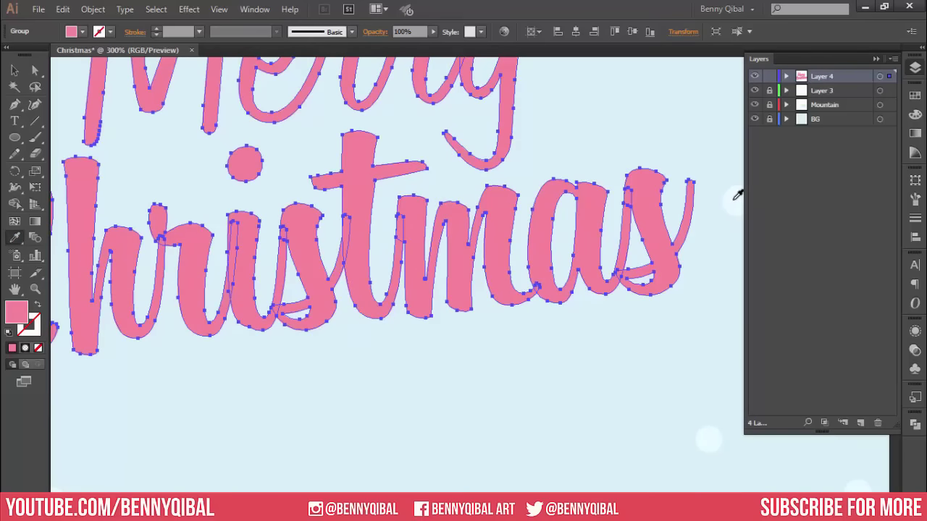
pyautogui.click(737, 194)
pyautogui.click(14, 70)
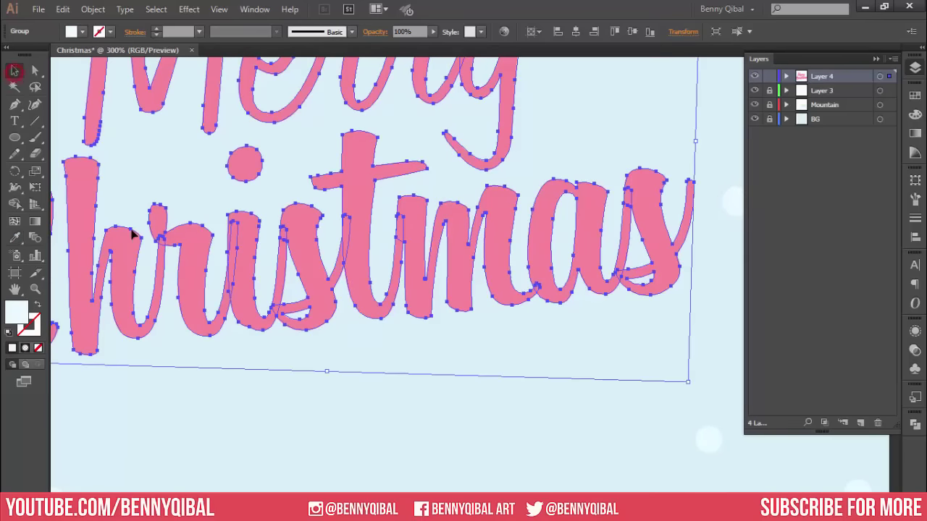
# Offset the pale copy right and down to form a shadow
pyautogui.press('Right')
pyautogui.press('Right')
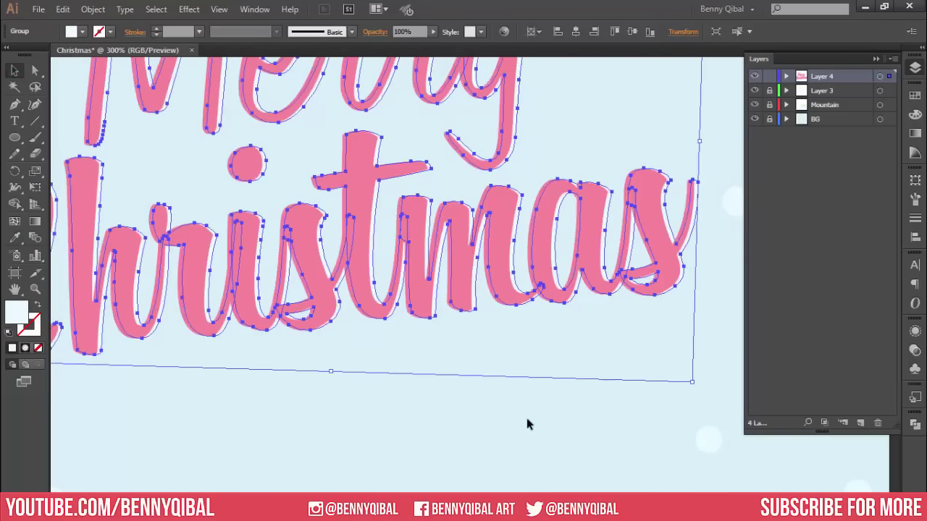
pyautogui.press('Right')
pyautogui.press('Right')
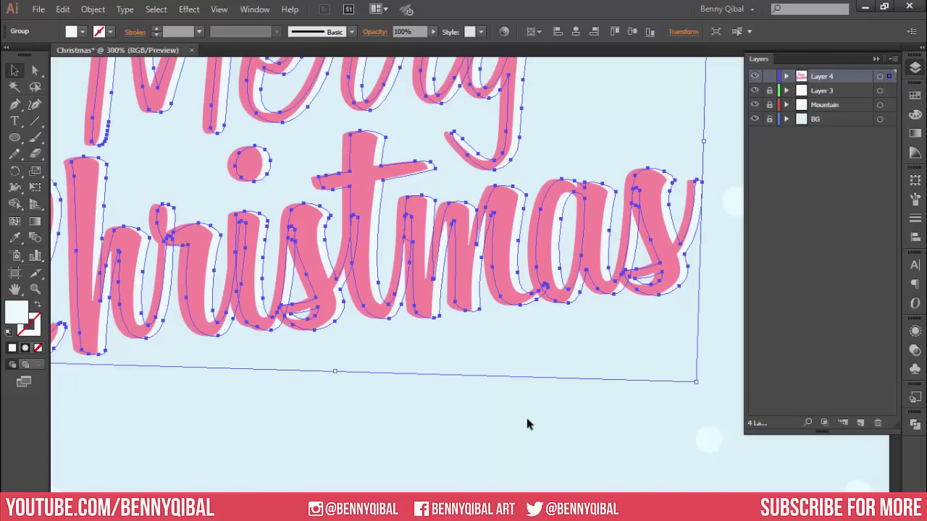
pyautogui.press('Right')
pyautogui.press('Down')
pyautogui.press('Down')
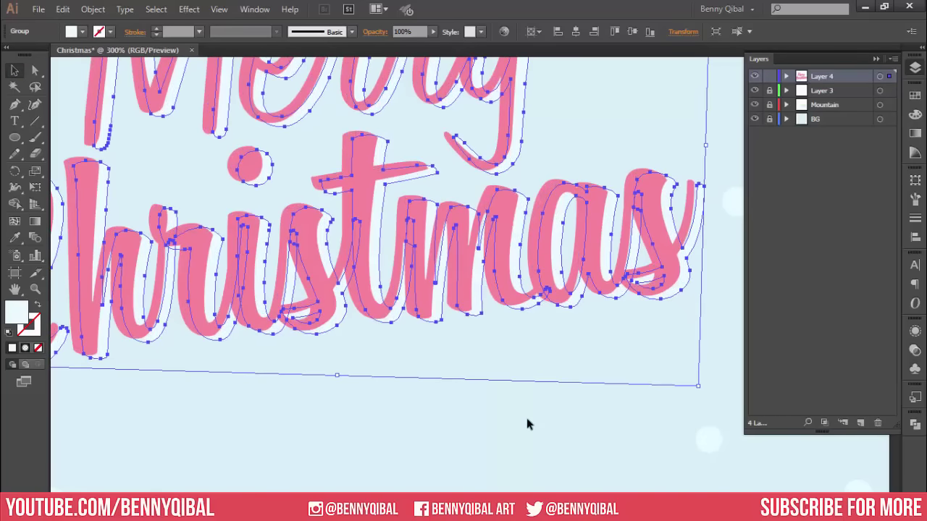
pyautogui.click(526, 420)
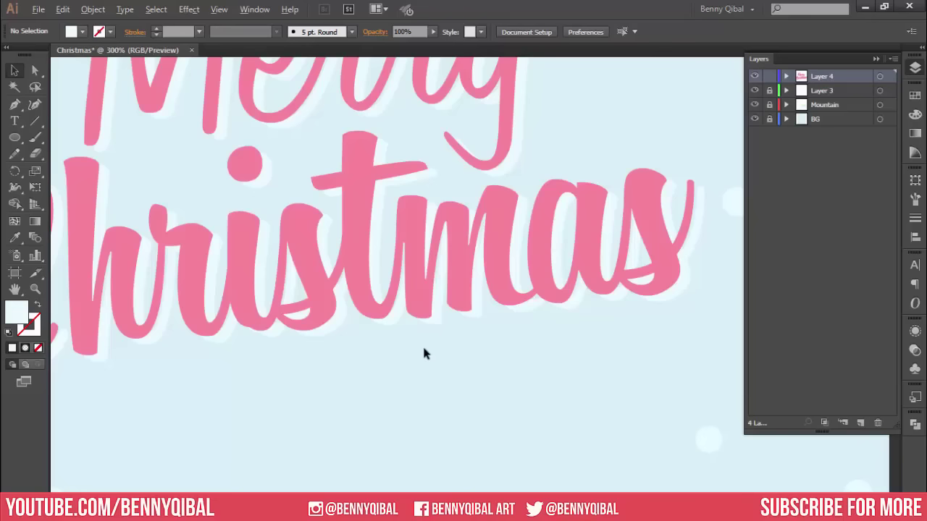
# Scale the lettering and its shadow proportionally to about 5.35 × 3.5 in
pyautogui.scroll(-3, 423, 352)
pyautogui.scroll(-2, 403, 327)
pyautogui.scroll(-2, 403, 306)
pyautogui.scroll(-1, 382, 337)
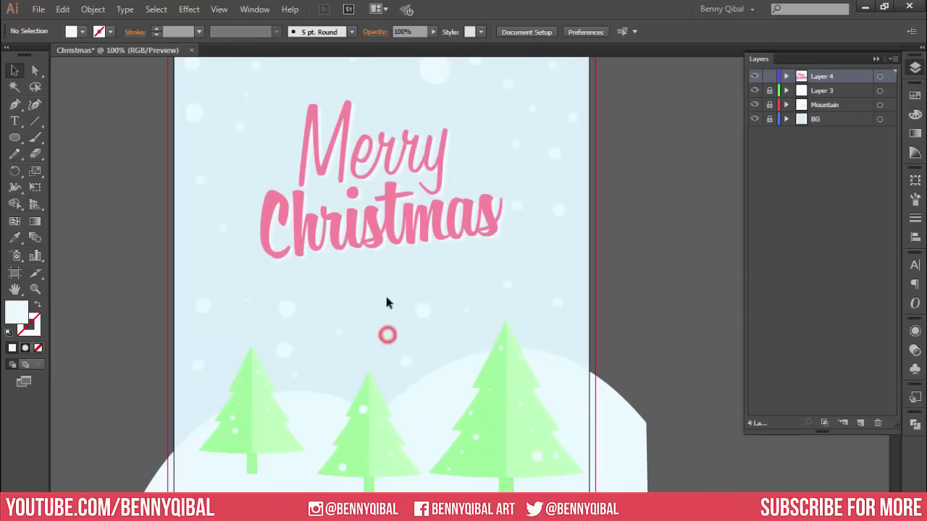
pyautogui.scroll(1, 386, 239)
pyautogui.scroll(1, 405, 279)
pyautogui.scroll(-1, 364, 359)
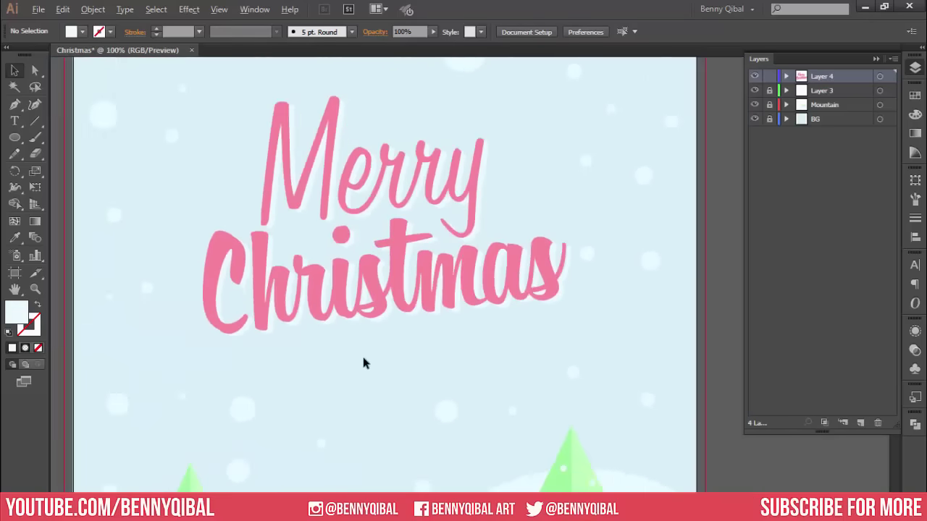
pyautogui.scroll(-1, 363, 362)
pyautogui.scroll(1, 330, 203)
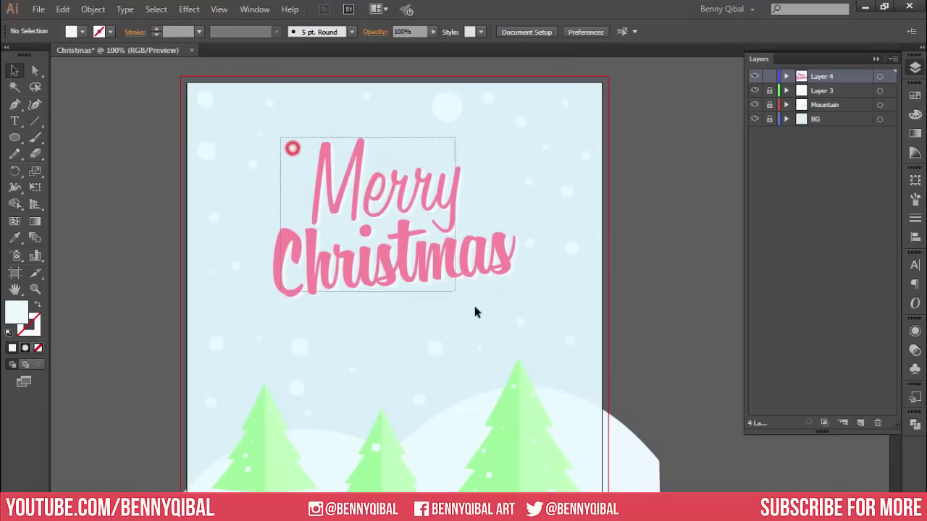
pyautogui.moveTo(293, 147)
pyautogui.mouseDown()
pyautogui.moveTo(473, 311)
pyautogui.moveTo(527, 260)
pyautogui.mouseUp()
pyautogui.hotkey('ctrl', 'z')
pyautogui.moveTo(521, 142); pyautogui.dragTo(533, 138)
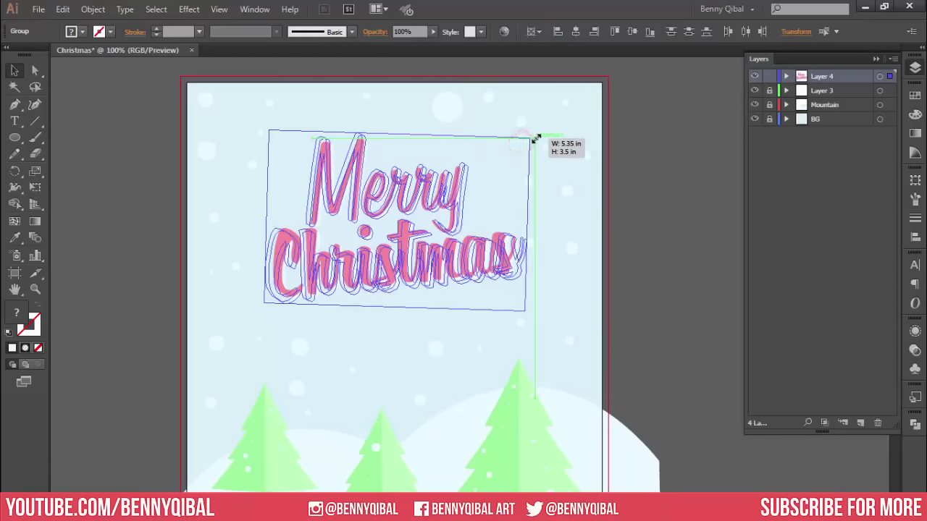
# Deselect and pan to centre the whole card in view
pyautogui.click(680, 151)
pyautogui.scroll(-2, 546, 237)
pyautogui.moveTo(533, 277); pyautogui.dragTo(506, 226)
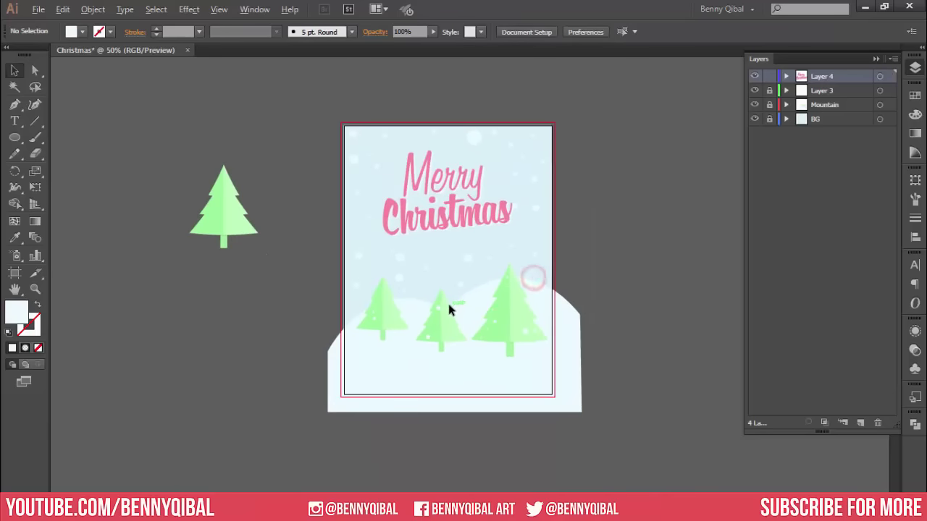
pyautogui.scroll(1, 447, 300)
pyautogui.moveTo(444, 296); pyautogui.dragTo(424, 265)
pyautogui.moveTo(411, 199); pyautogui.dragTo(388, 252)
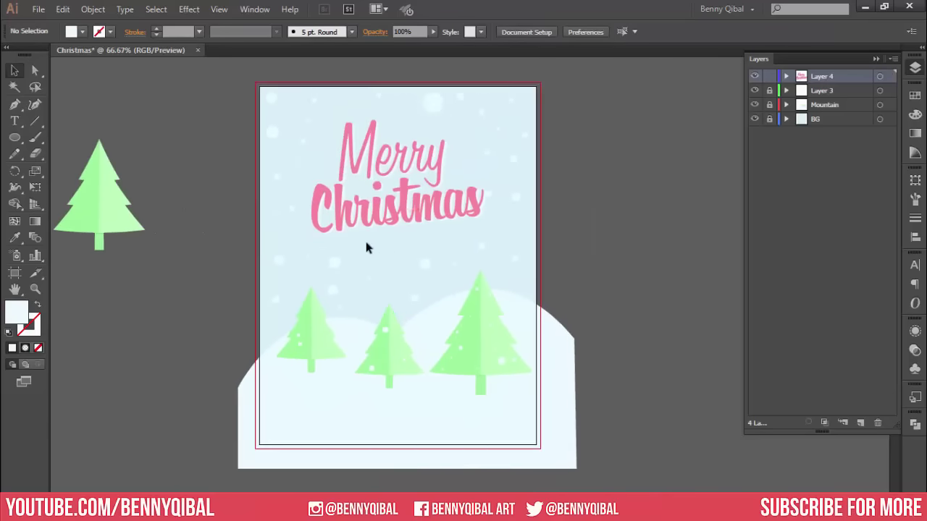
# Lock Layer 4, add Layer 5, and draw a 7.3 × 2.94 in ellipse over the lettering
pyautogui.click(767, 77)
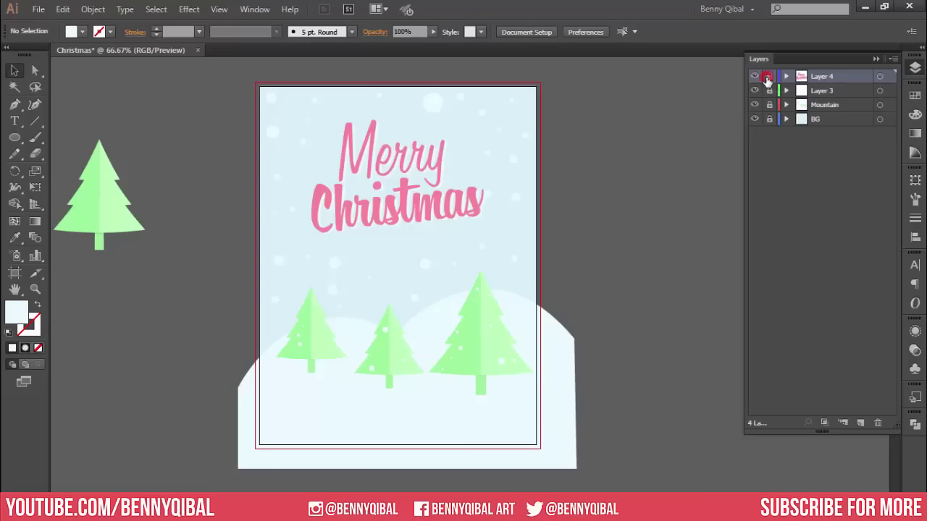
pyautogui.click(860, 423)
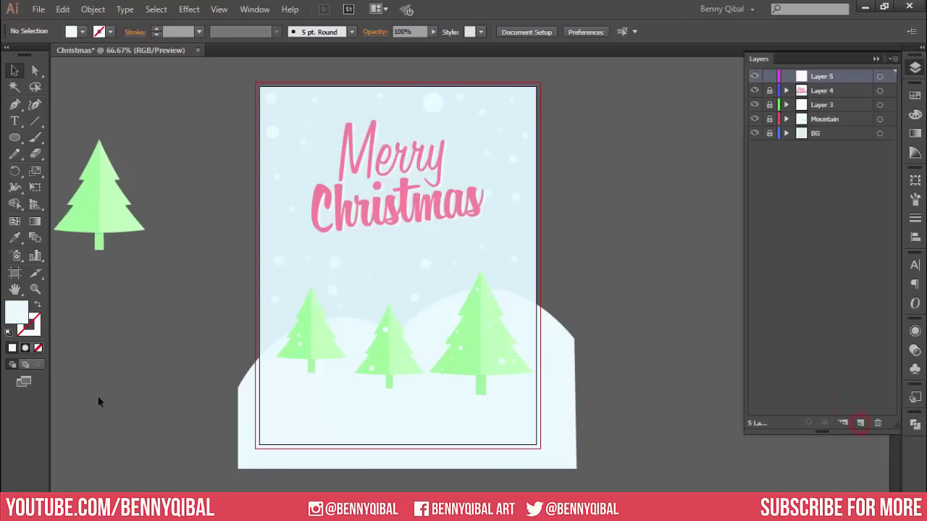
pyautogui.click(14, 136)
pyautogui.keyDown('alt'); pyautogui.scroll(1, 430, 177); pyautogui.keyUp('alt')
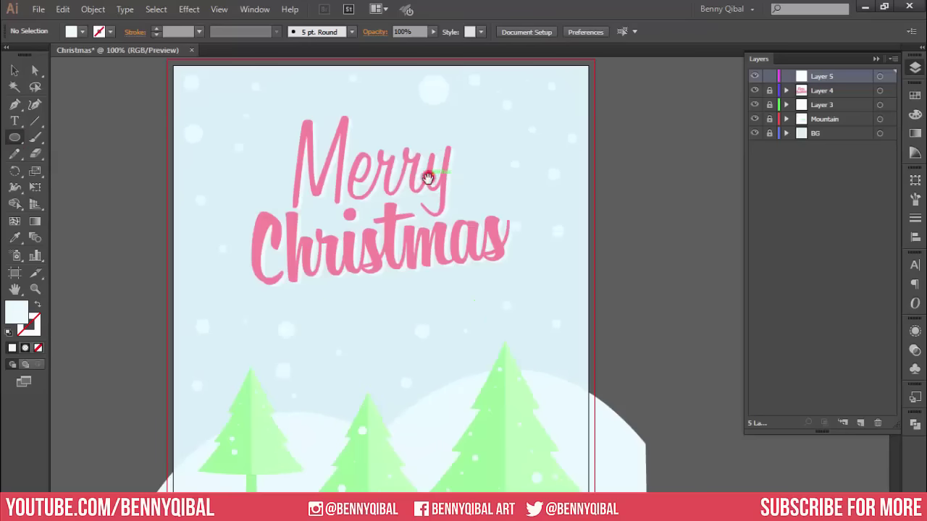
pyautogui.moveTo(391, 207); pyautogui.dragTo(546, 290)
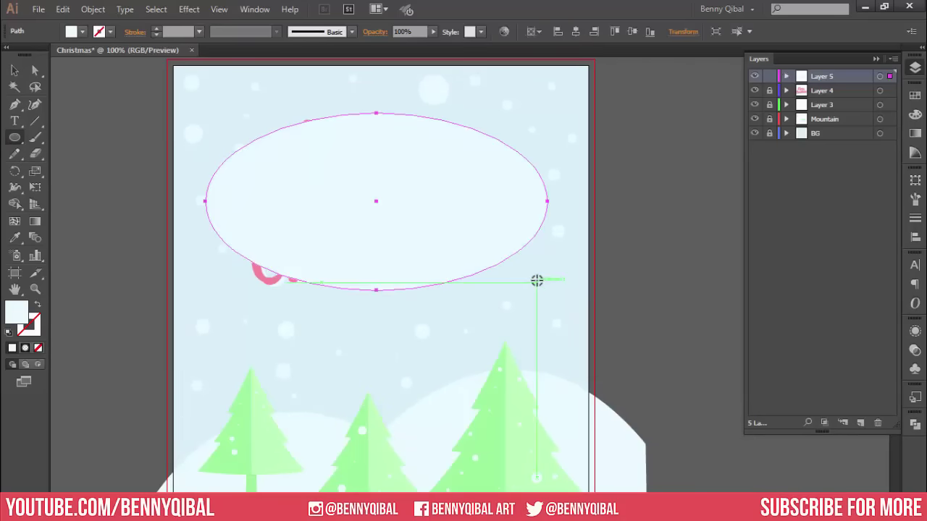
# With the ellipse selected, show the Transparency settings and the Window menu
pyautogui.click(12, 69)
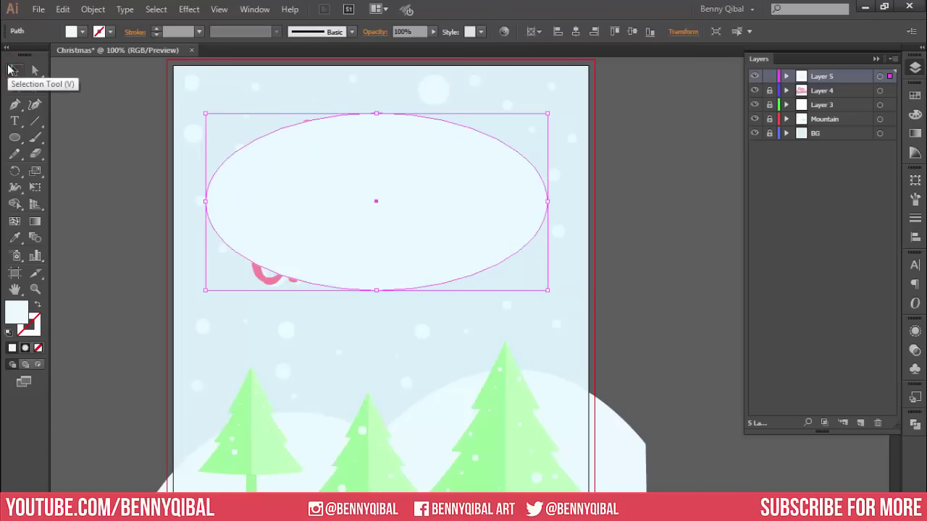
pyautogui.click(913, 353)
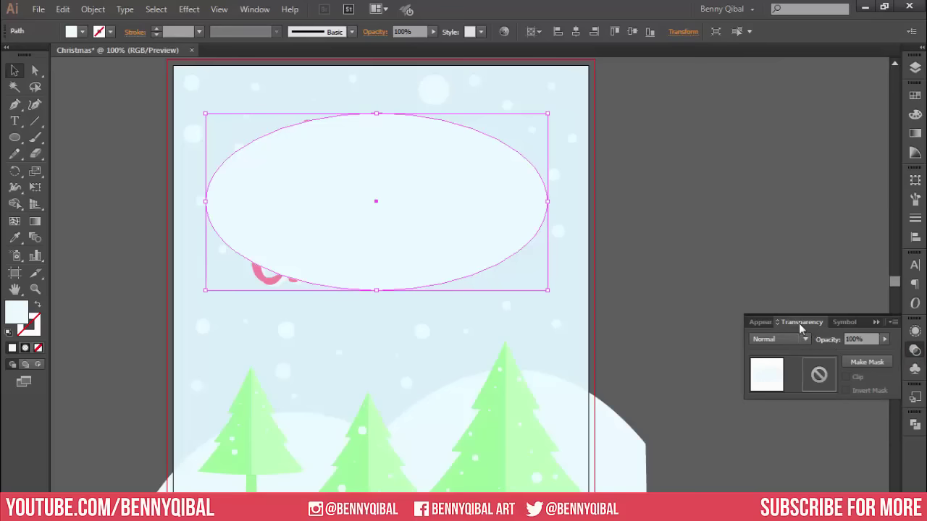
pyautogui.click(254, 8)
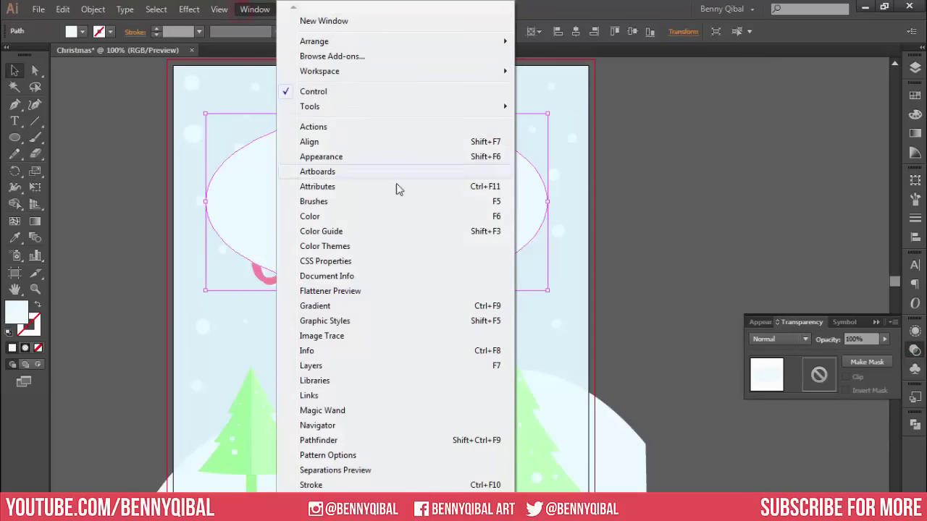
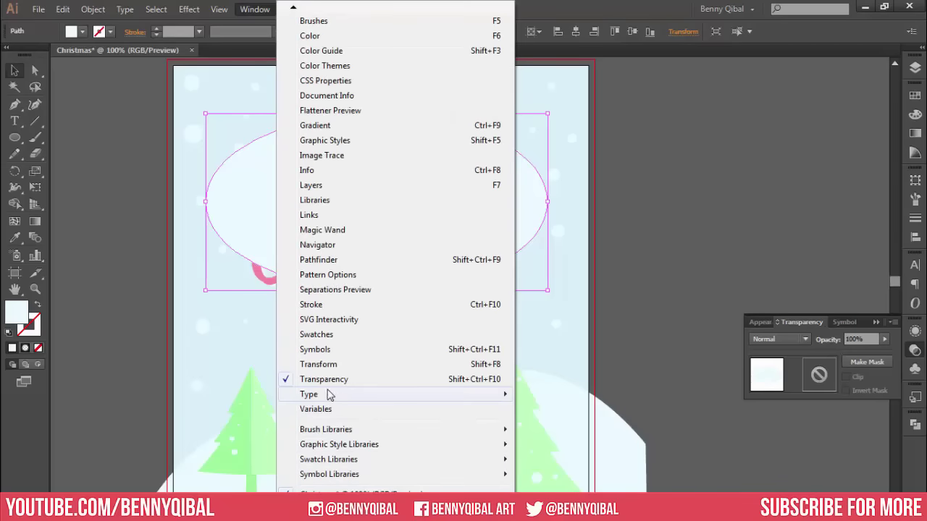
# Blend the pale ellipse in Soft Light and add a Feather effect with Preview on
pyautogui.click(788, 343)
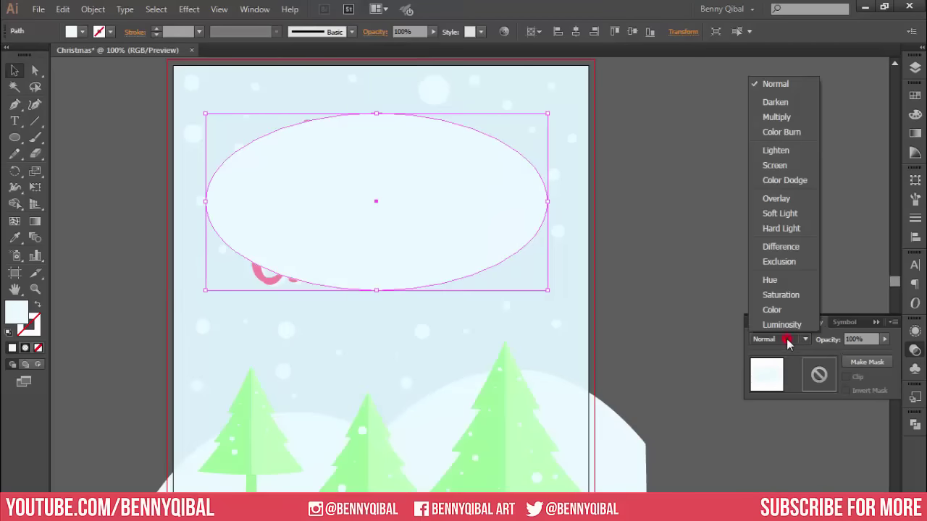
pyautogui.click(788, 217)
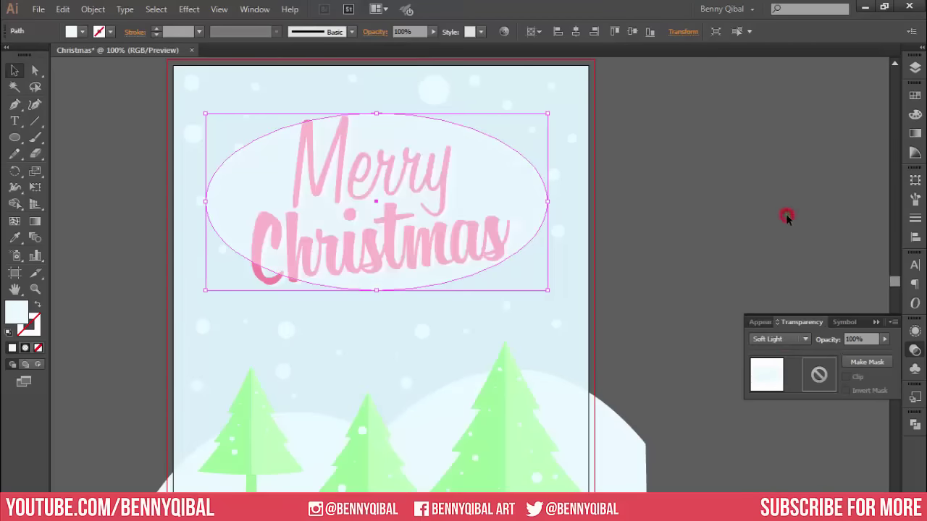
pyautogui.click(876, 323)
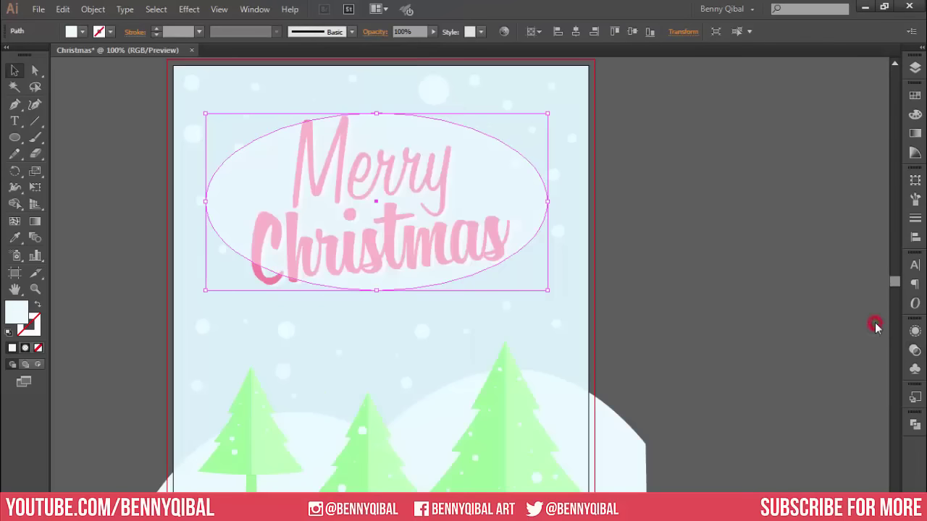
pyautogui.click(185, 11)
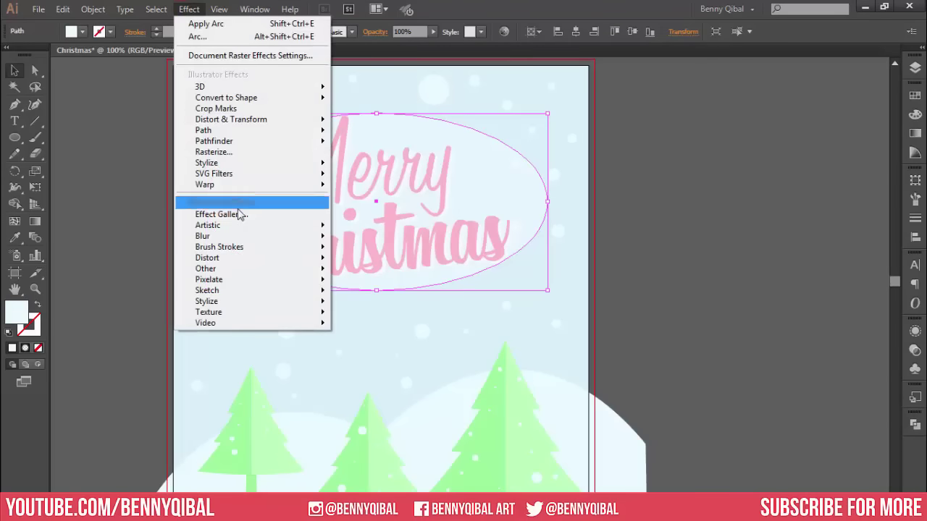
pyautogui.moveTo(214, 174)
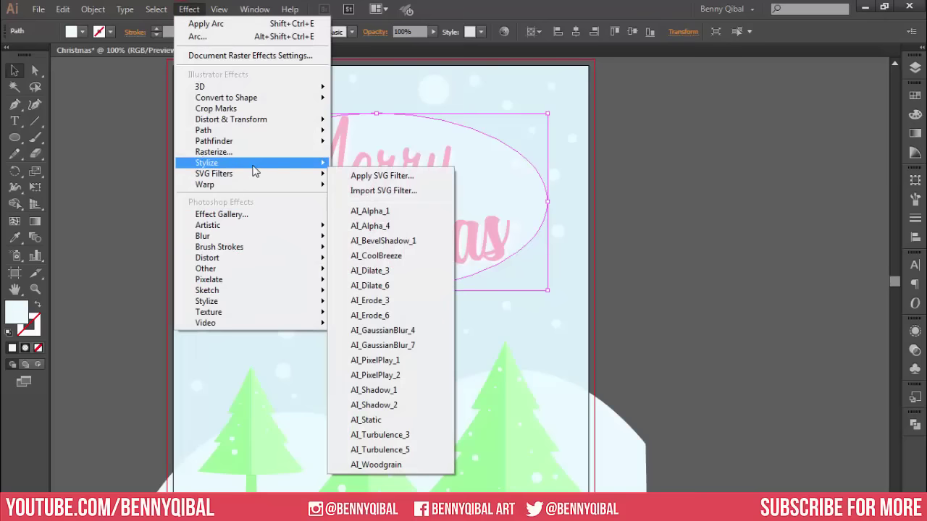
pyautogui.click(375, 182)
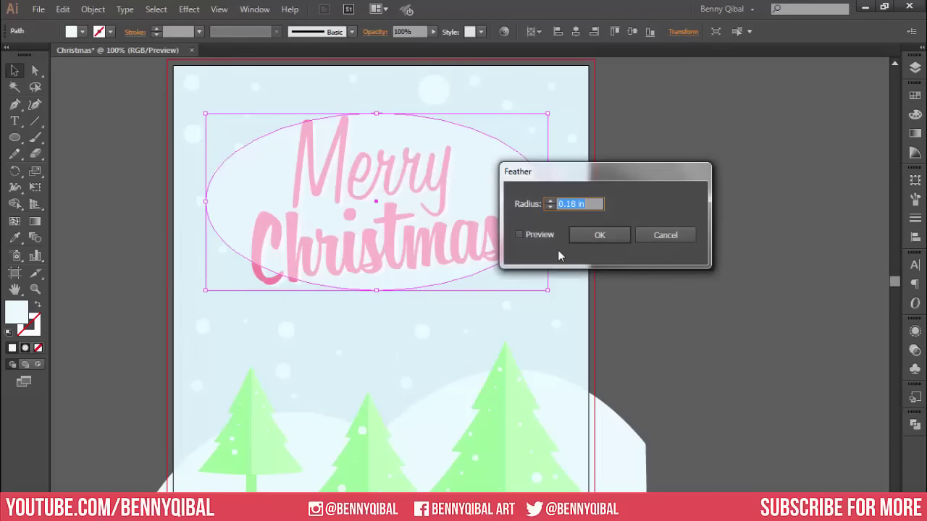
pyautogui.click(534, 235)
# Set the feather radius to 1.6 in, confirm, and reselect the ellipse
pyautogui.doubleClick(592, 204)
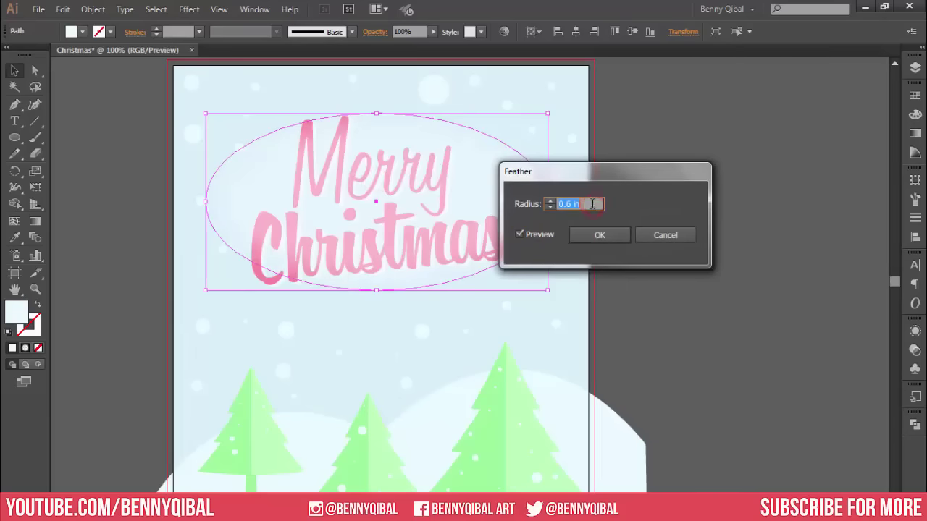
pyautogui.write('1.6')
pyautogui.press('Tab')
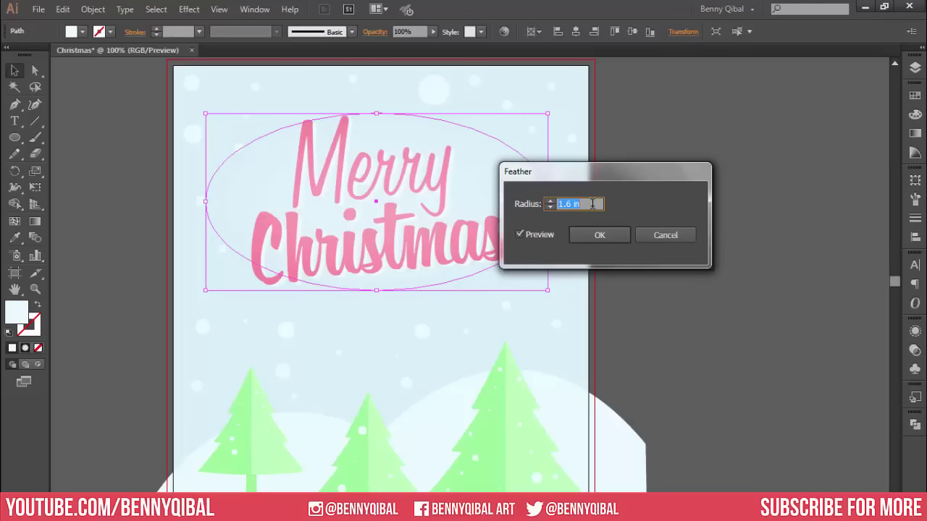
pyautogui.click(599, 235)
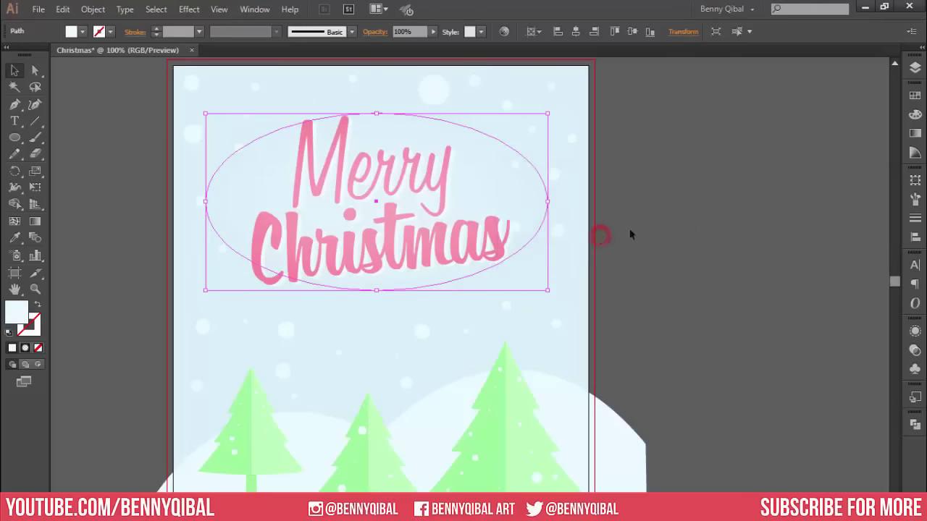
pyautogui.click(698, 217)
pyautogui.click(397, 209)
# Move glow Layer 5 below Layer 4, then unlock and expand it
pyautogui.click(915, 69)
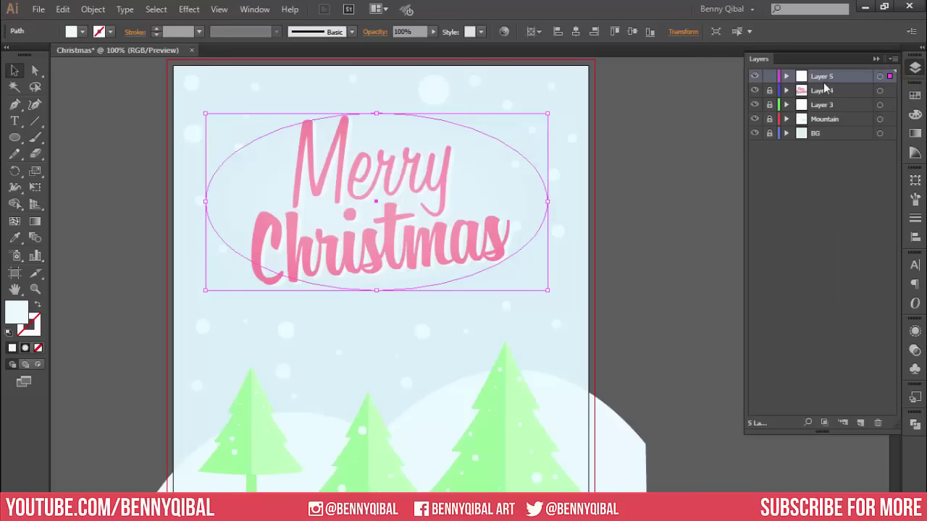
pyautogui.click(767, 76)
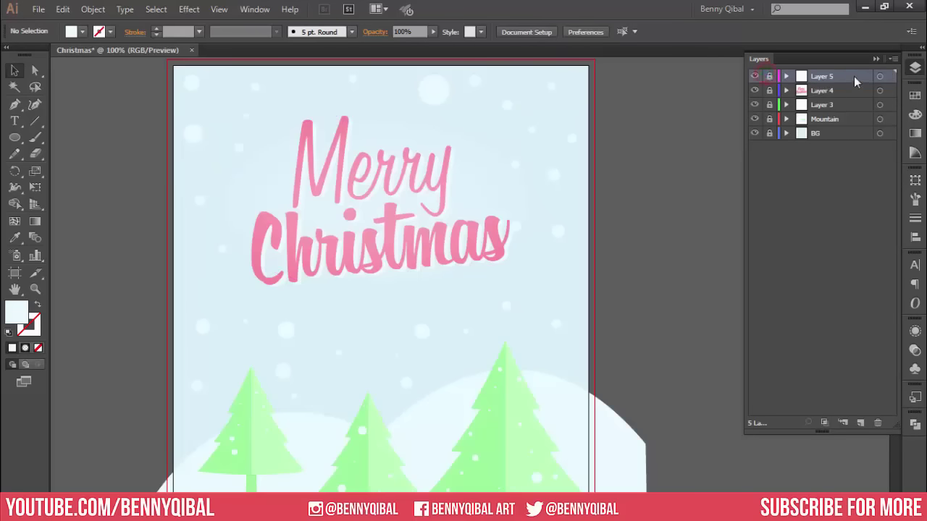
pyautogui.moveTo(853, 76); pyautogui.dragTo(852, 94)
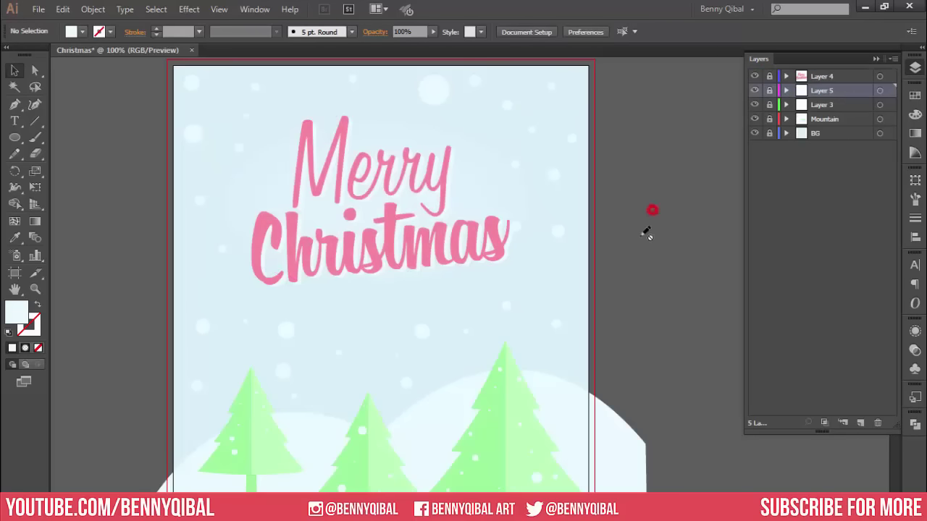
pyautogui.press('alt')
pyautogui.click(769, 91)
pyautogui.click(786, 90)
# Duplicate the ellipse path inside Layer 5
pyautogui.click(880, 105)
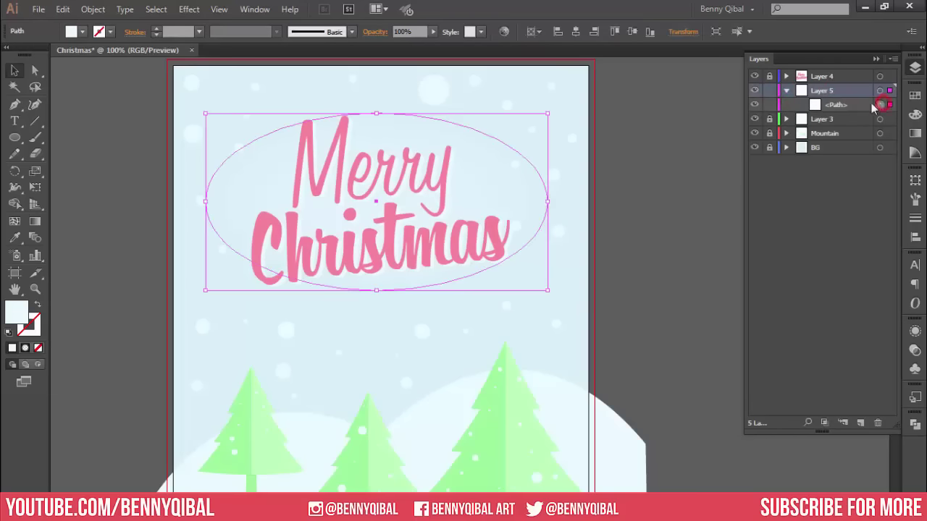
pyautogui.moveTo(846, 104); pyautogui.dragTo(860, 421)
pyautogui.click(650, 215)
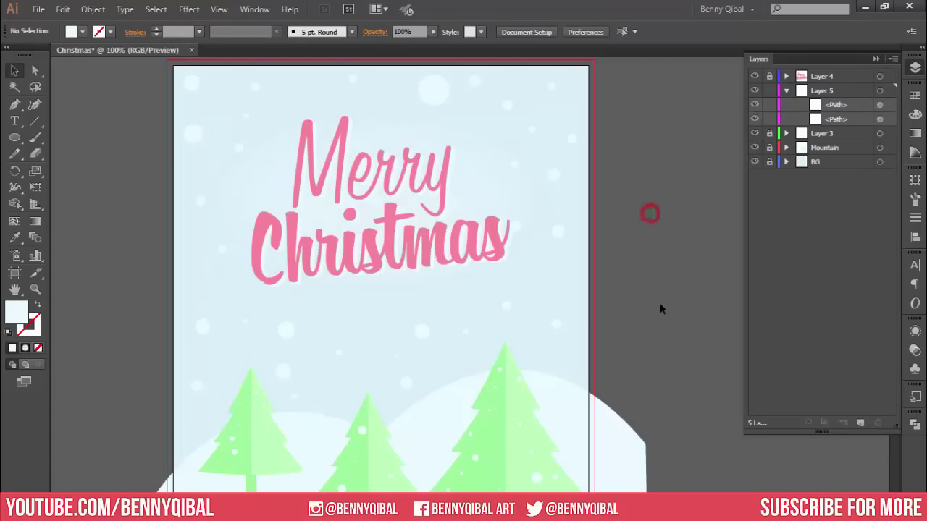
pyautogui.scroll(-1, 514, 324)
pyautogui.moveTo(500, 315); pyautogui.dragTo(480, 271)
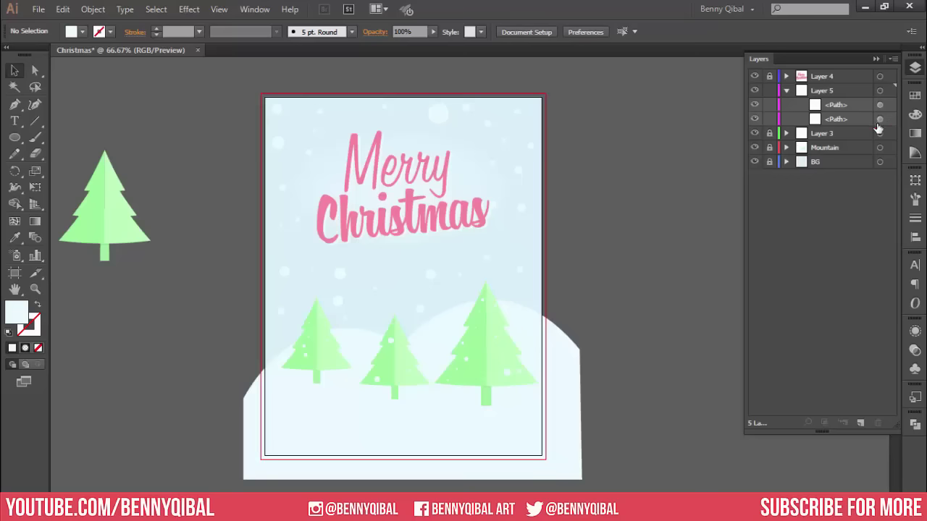
# Enlarge both ellipses around the Merry Christmas lettering and collapse Layer 5
pyautogui.click(879, 120)
pyautogui.moveTo(517, 129); pyautogui.dragTo(552, 113)
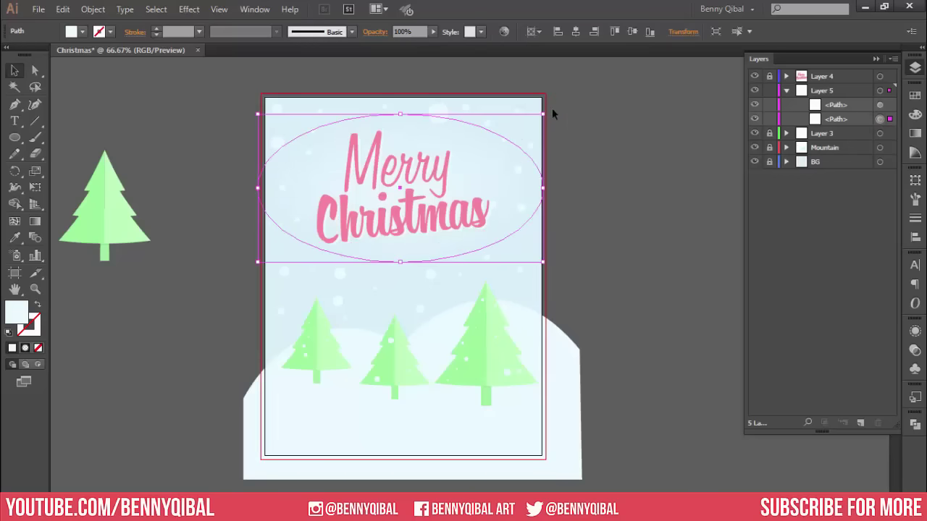
pyautogui.click(879, 105)
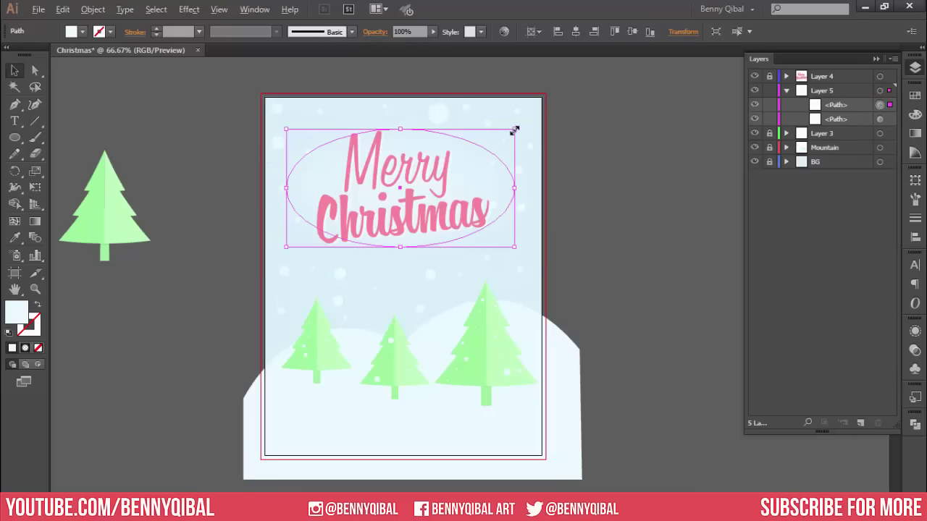
pyautogui.moveTo(514, 129); pyautogui.dragTo(518, 127)
pyautogui.click(627, 138)
pyautogui.scroll(-2, 525, 239)
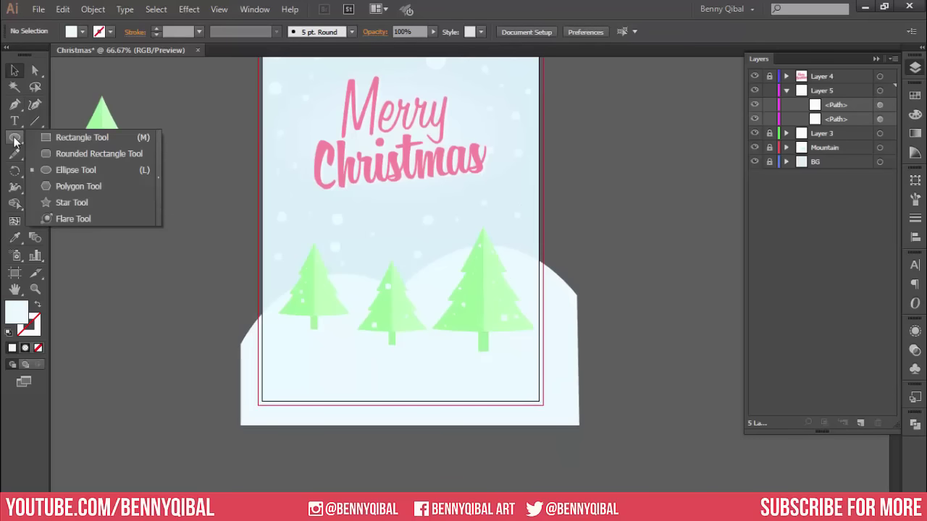
pyautogui.moveTo(14, 139); pyautogui.dragTo(55, 137)
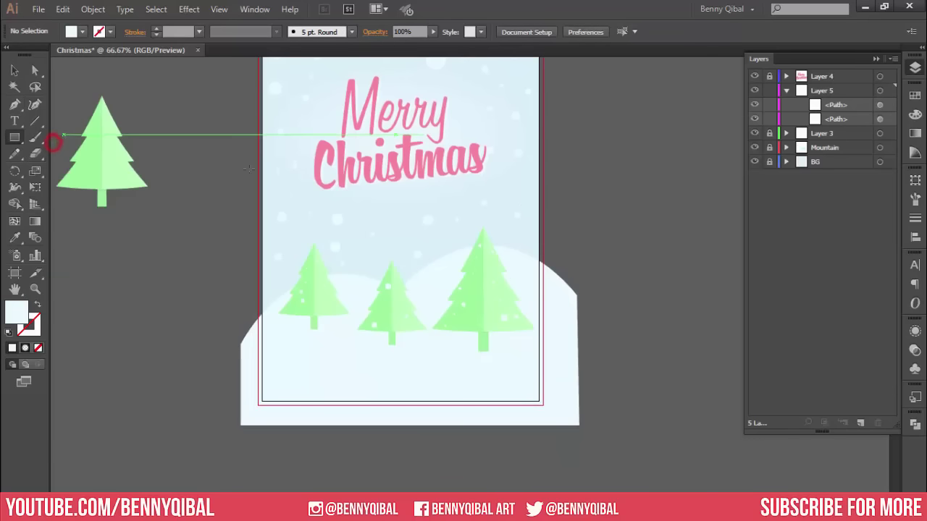
pyautogui.click(786, 91)
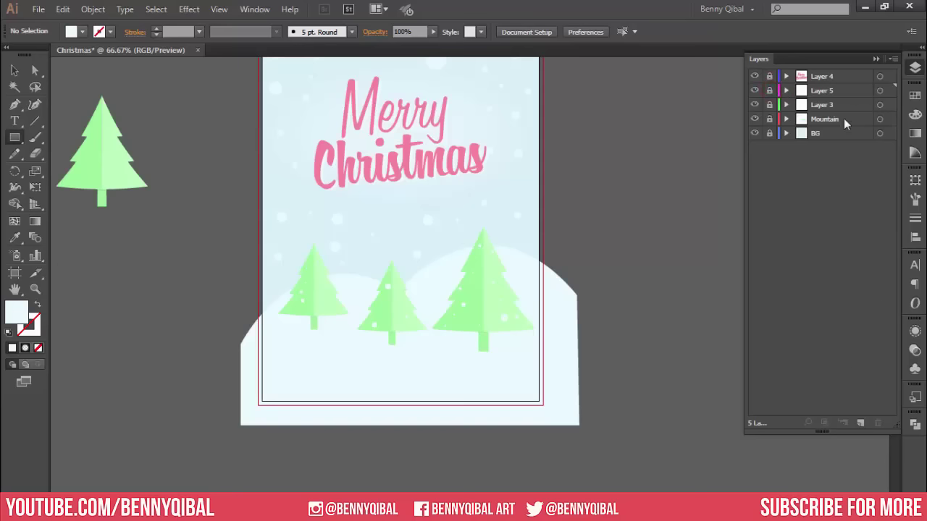
# Add a new layer above Layer 4
pyautogui.click(844, 77)
pyautogui.click(860, 422)
pyautogui.keyDown('ctrl'); pyautogui.click(375, 384); pyautogui.keyUp('ctrl')
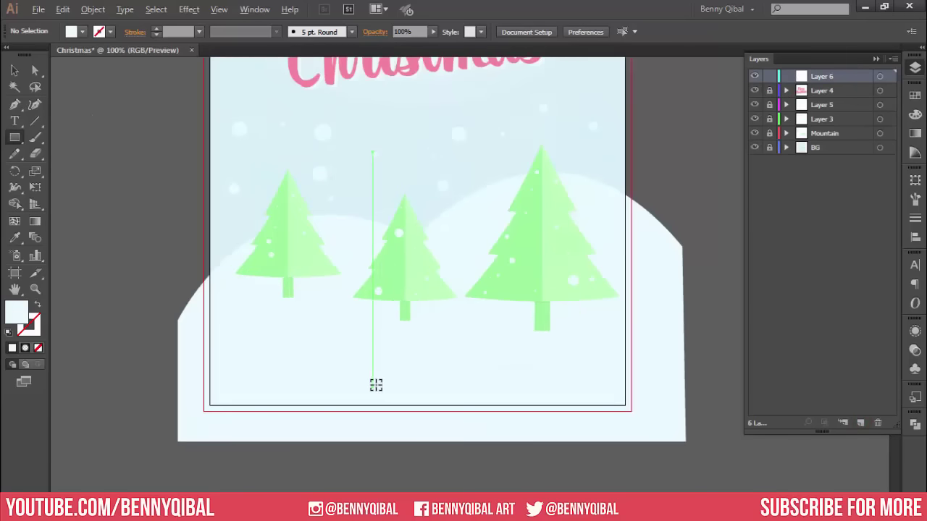
pyautogui.keyDown('ctrl'); pyautogui.click(384, 376); pyautogui.keyUp('ctrl')
pyautogui.keyDown('ctrl'); pyautogui.keyDown('alt'); pyautogui.click(268, 169); pyautogui.keyUp('alt'); pyautogui.keyUp('ctrl')
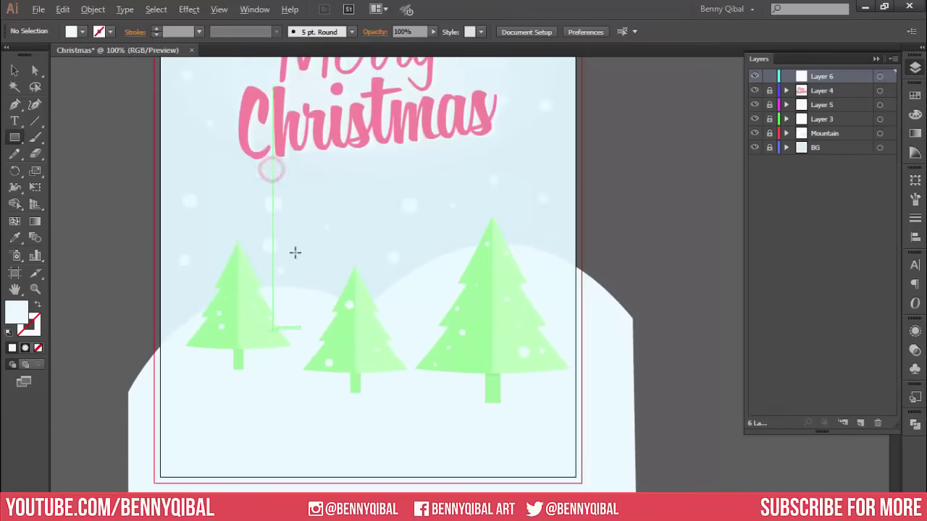
pyautogui.keyDown('ctrl'); pyautogui.click(300, 244); pyautogui.keyUp('ctrl')
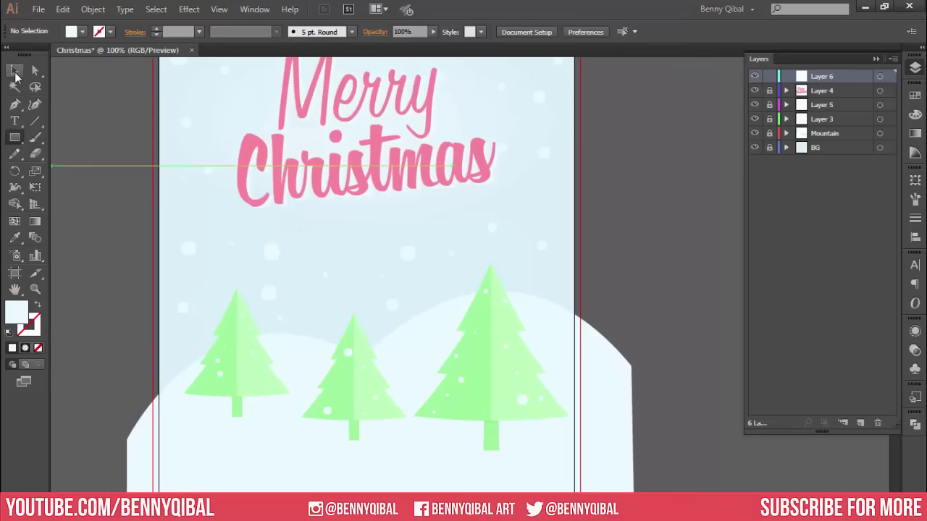
# Draw a bar near the card bottom in the lettering's pink, then expand Layer 6
pyautogui.click(14, 239)
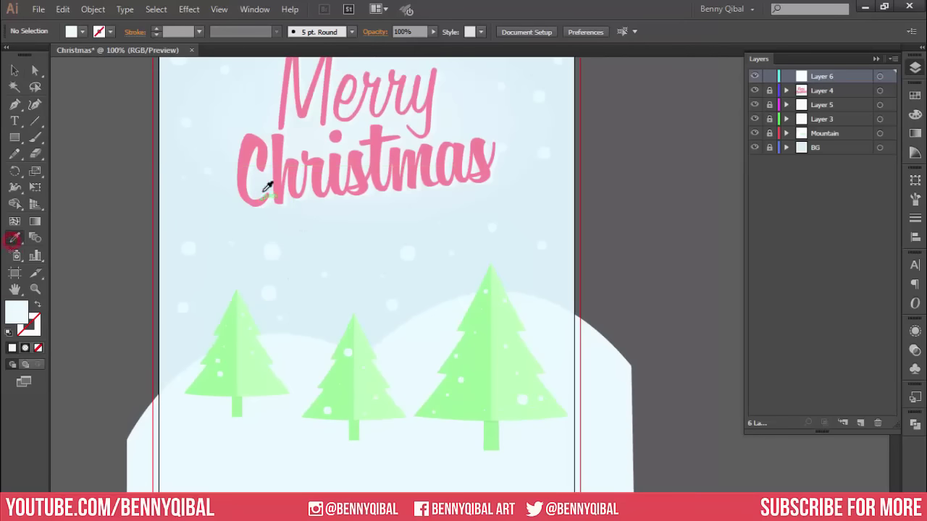
pyautogui.click(249, 148)
pyautogui.click(16, 138)
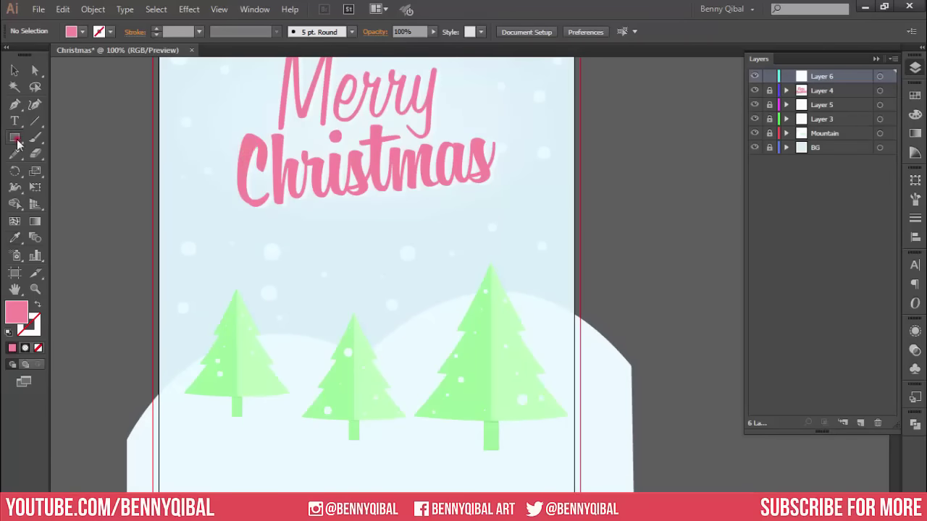
pyautogui.moveTo(302, 393); pyautogui.dragTo(304, 271)
pyautogui.moveTo(228, 362); pyautogui.dragTo(485, 387)
pyautogui.click(13, 70)
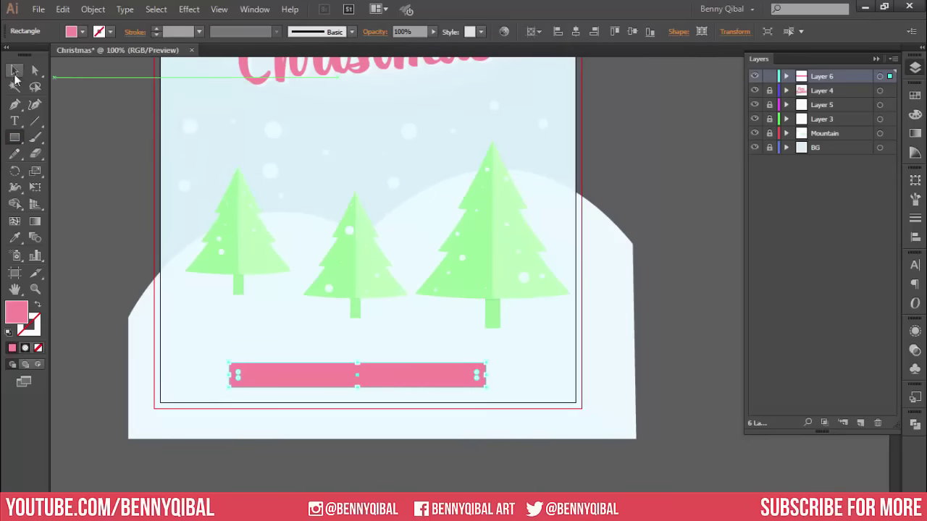
pyautogui.scroll(1, 365, 407)
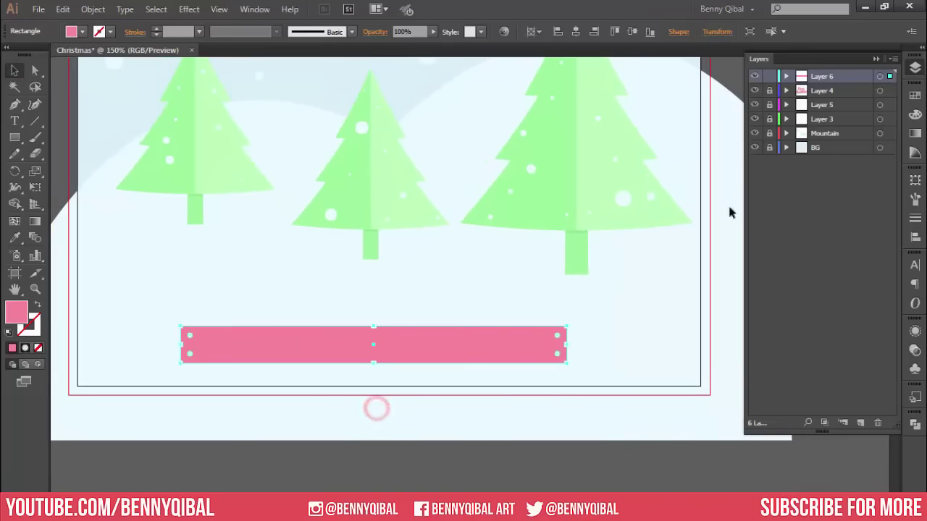
pyautogui.click(786, 77)
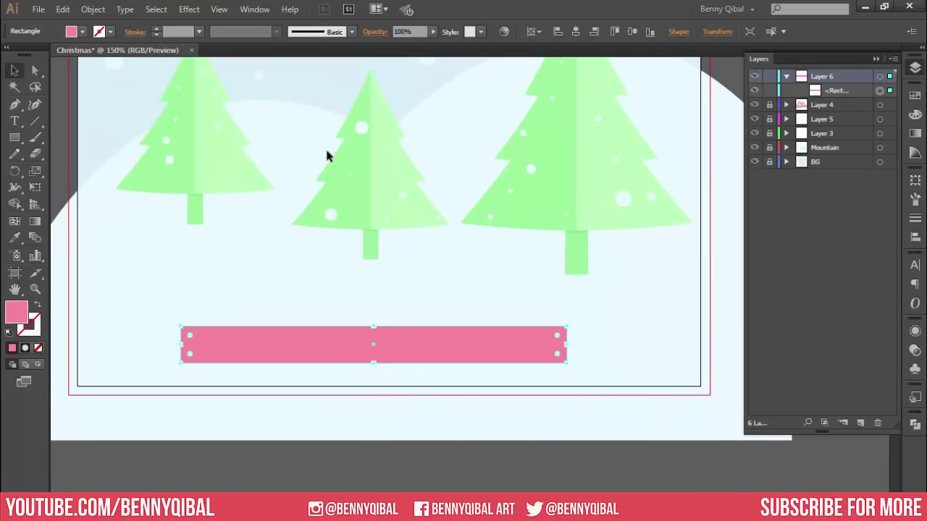
# Type 'From Smith & Elsa' as a new text object near the pink bar
pyautogui.click(15, 121)
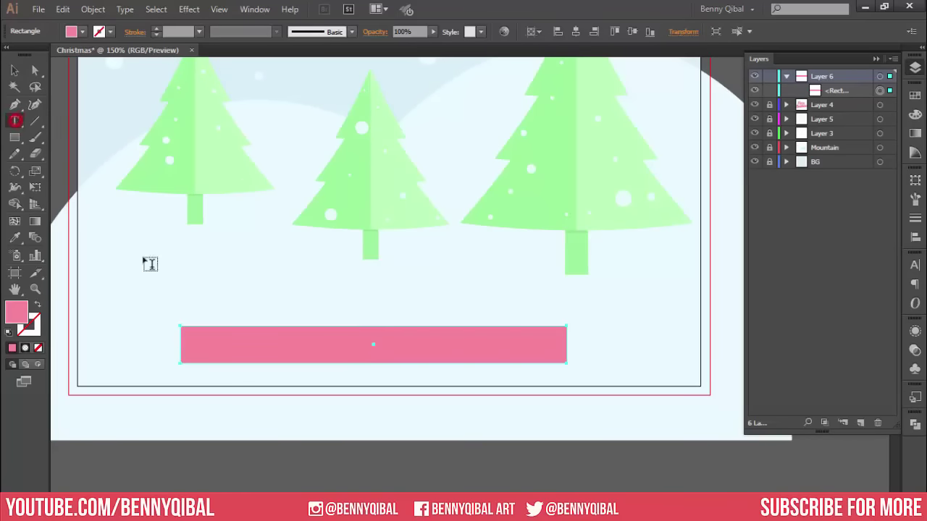
pyautogui.click(274, 348)
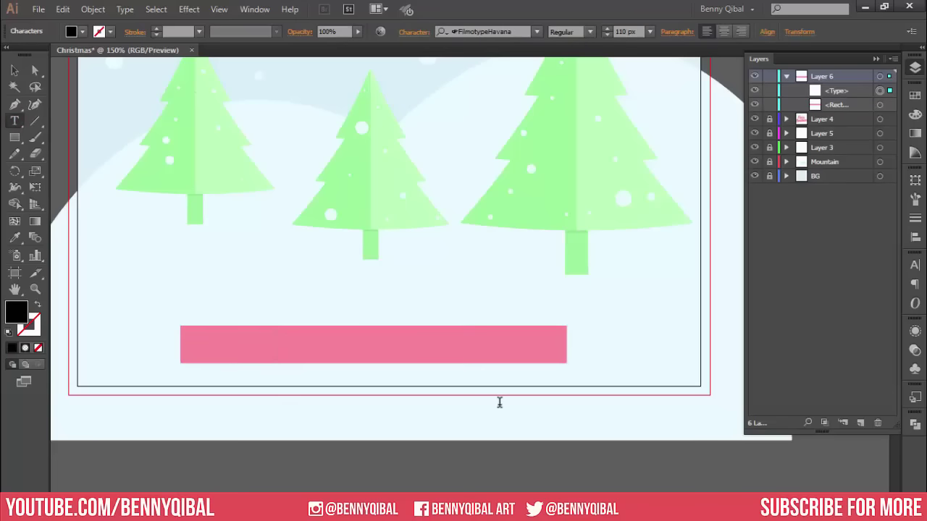
pyautogui.write('F')
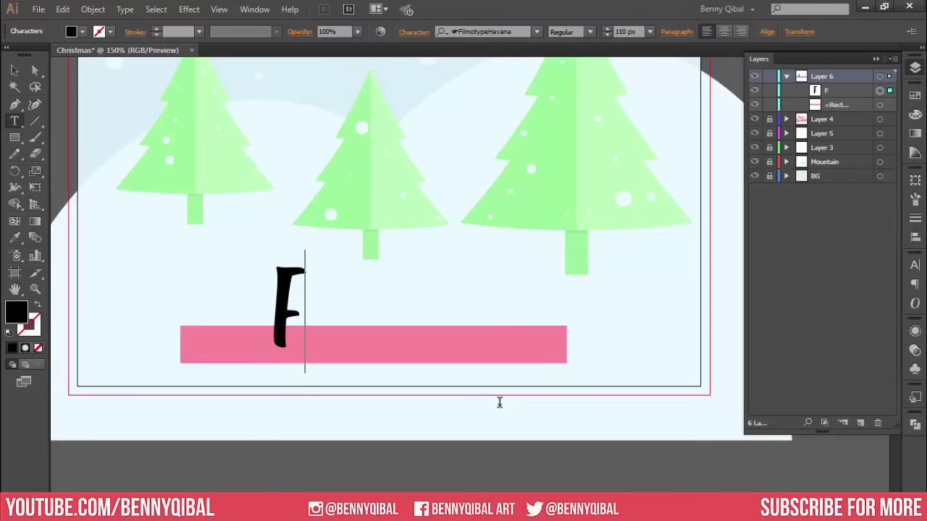
pyautogui.write('rom S')
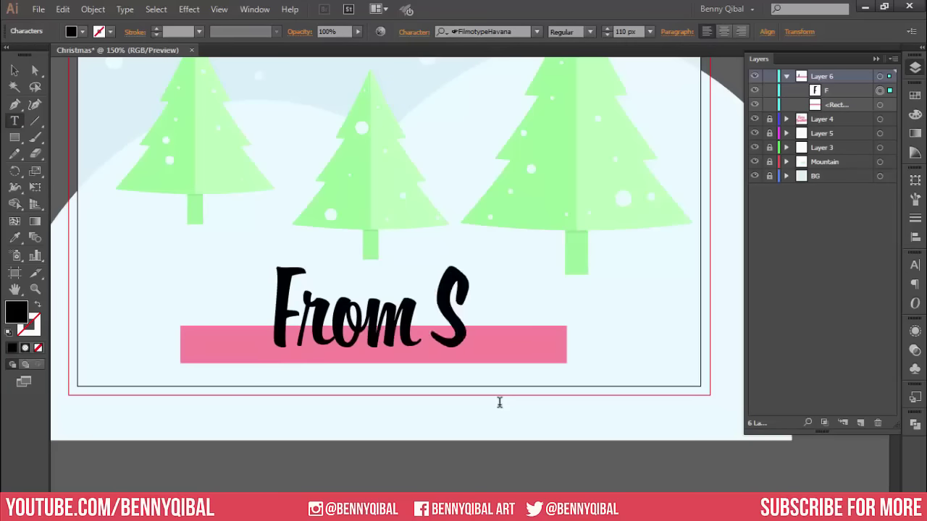
pyautogui.write('mith ')
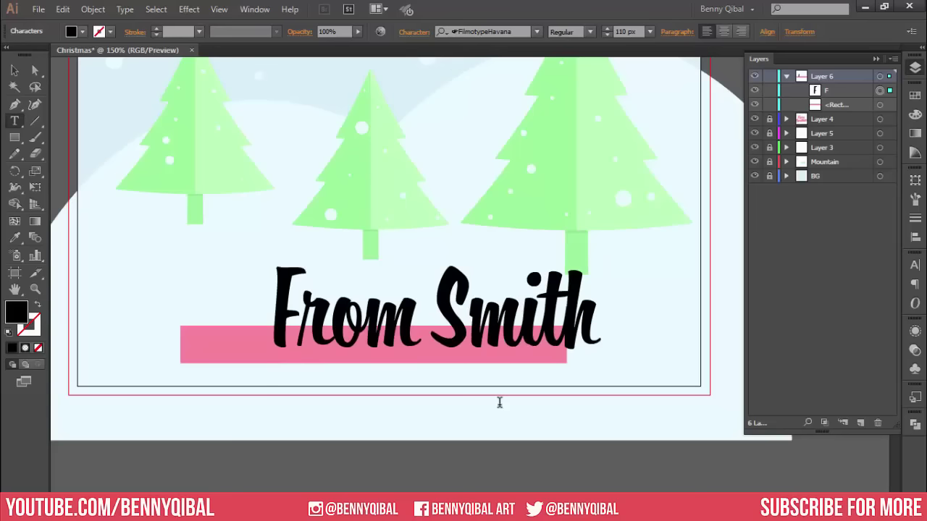
pyautogui.write('&')
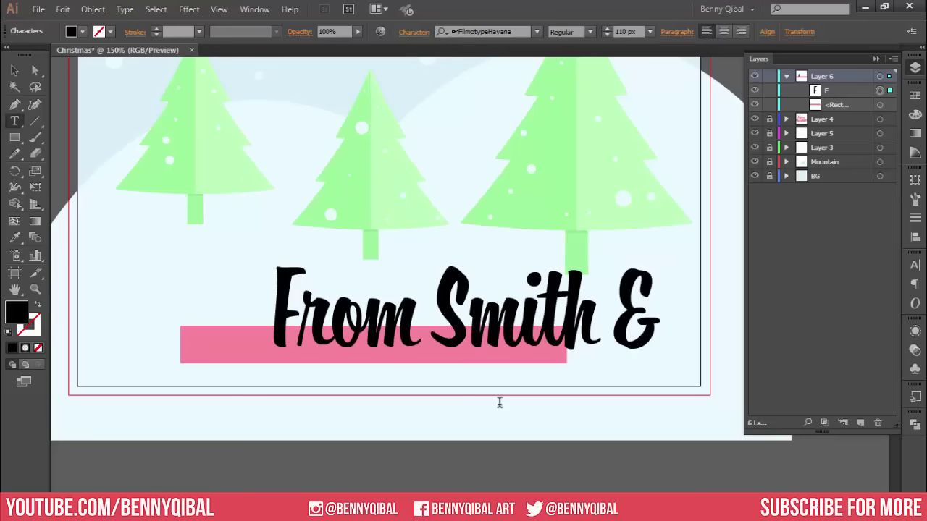
pyautogui.write(' E')
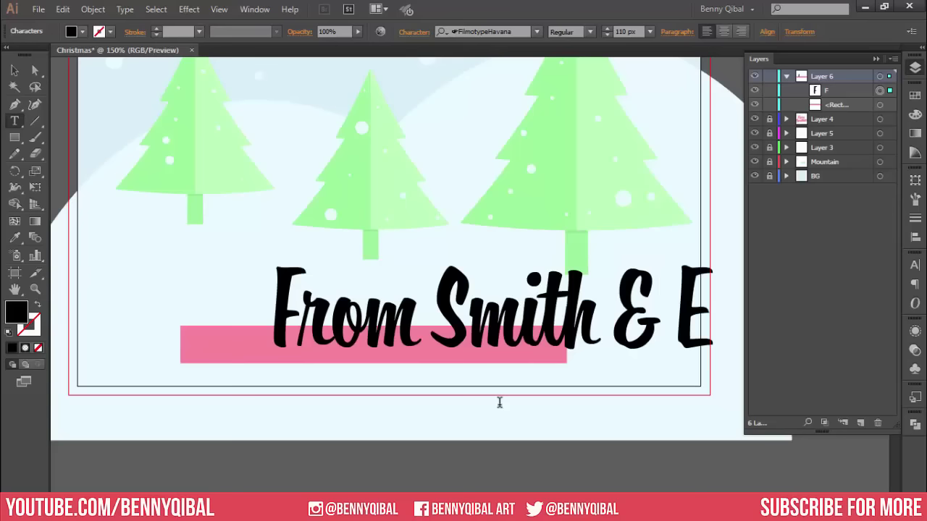
pyautogui.write('ls')
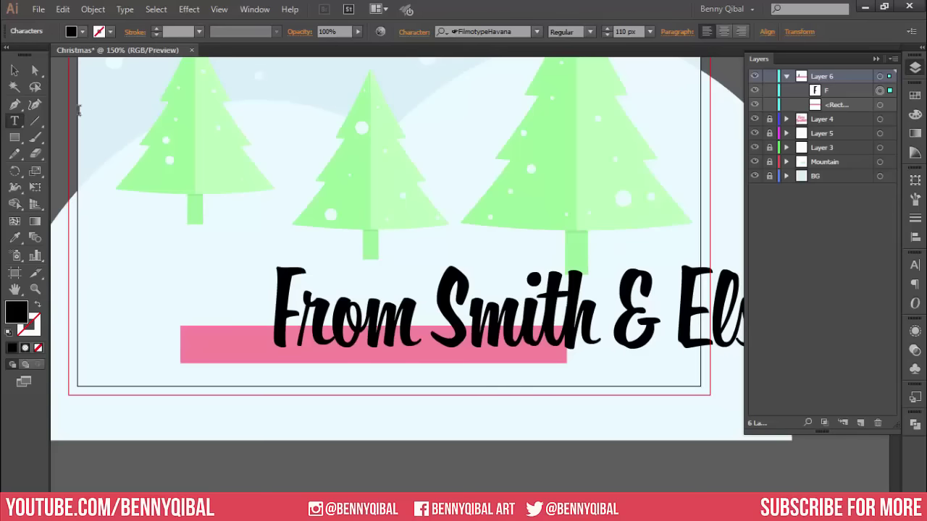
pyautogui.click(15, 69)
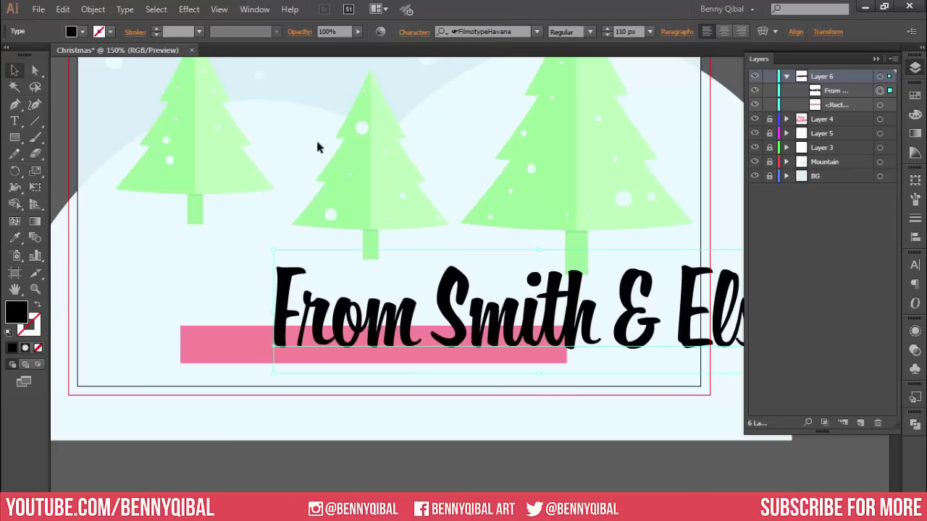
# Scale the text down and position it on the pink bar
pyautogui.moveTo(662, 312); pyautogui.dragTo(543, 325)
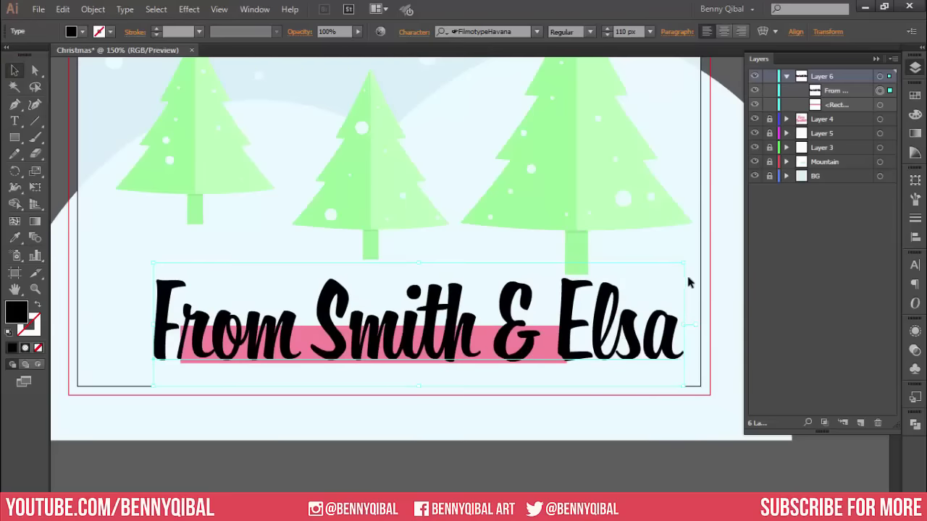
pyautogui.moveTo(685, 265); pyautogui.dragTo(522, 301)
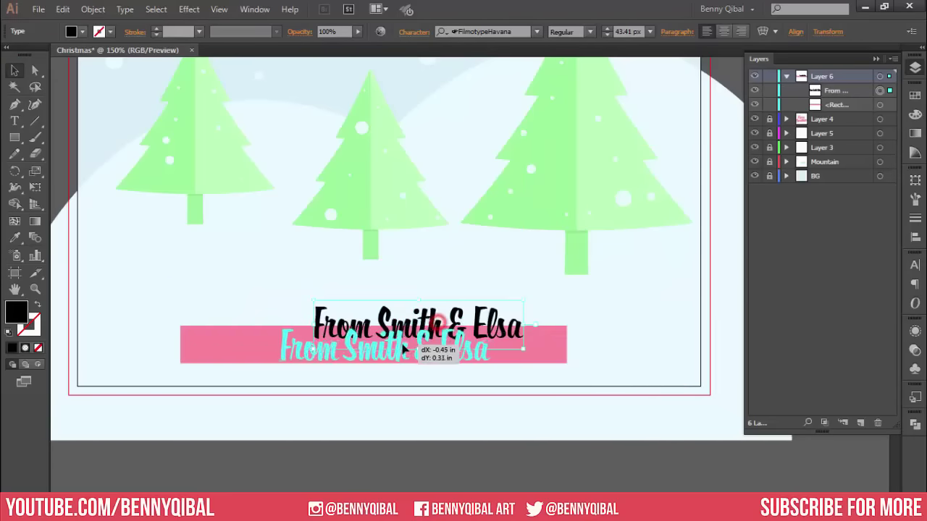
pyautogui.moveTo(442, 329); pyautogui.dragTo(402, 348)
pyautogui.hotkey('ctrl', '+')
pyautogui.hotkey('ctrl', '+')
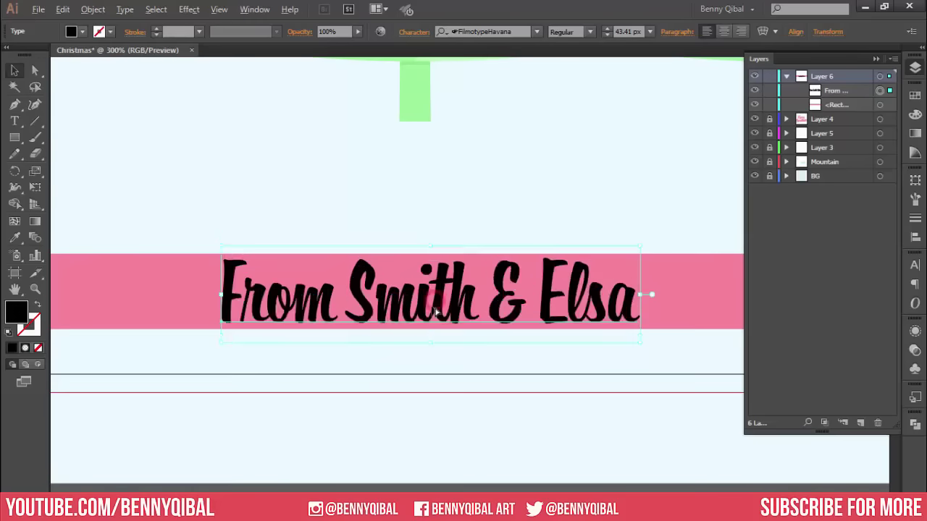
pyautogui.hotkey('ctrl', '-')
pyautogui.moveTo(584, 262); pyautogui.dragTo(575, 264)
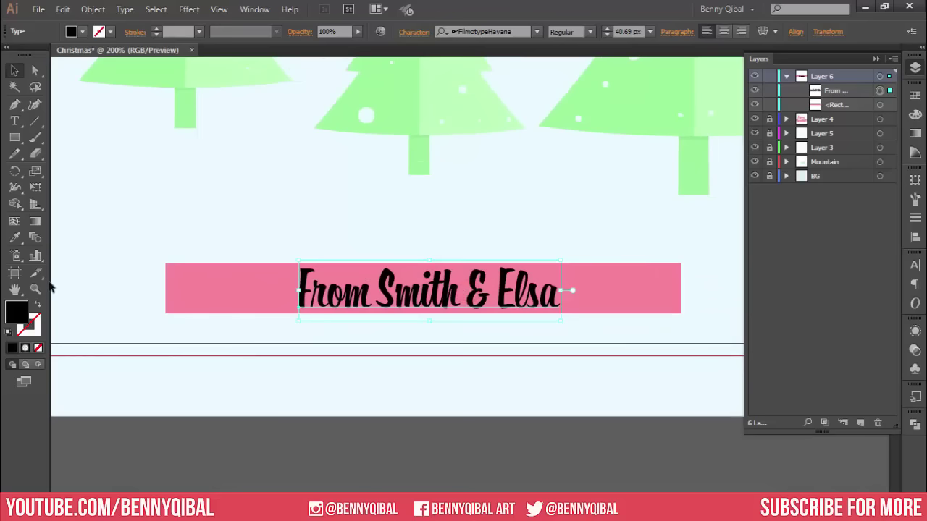
# Recolour the sign-off text white from the pale background and nudge it onto the bar
pyautogui.click(15, 236)
pyautogui.click(143, 389)
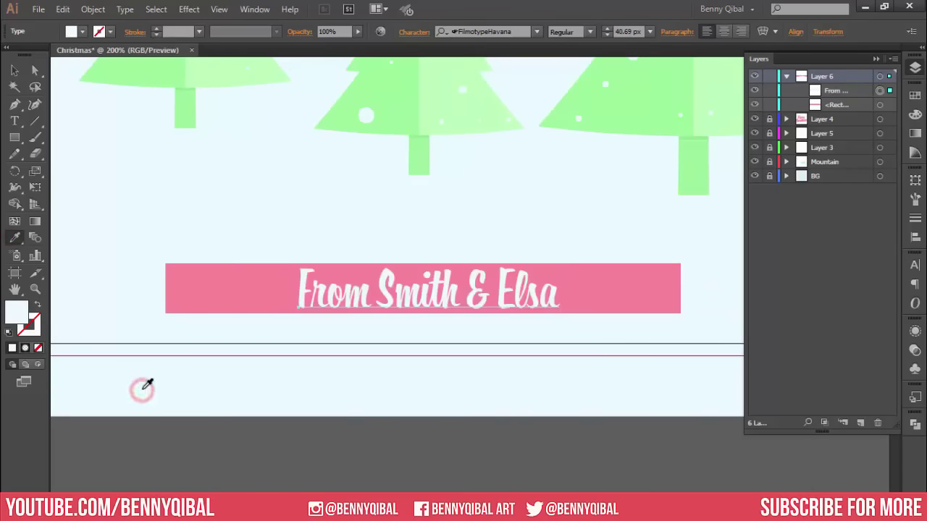
pyautogui.click(15, 70)
pyautogui.click(310, 315)
pyautogui.hotkey('ctrl', '+')
pyautogui.moveTo(475, 294); pyautogui.dragTo(391, 295)
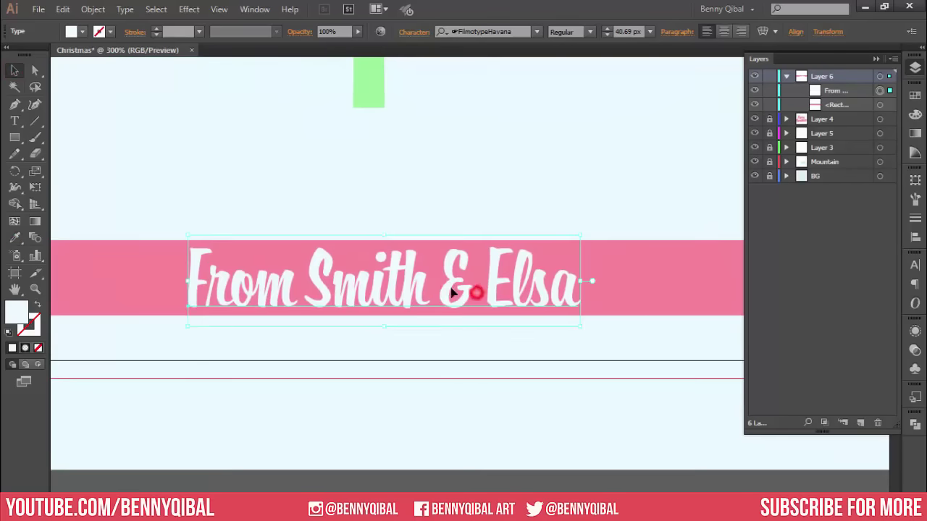
pyautogui.hotkey('ctrl', '-')
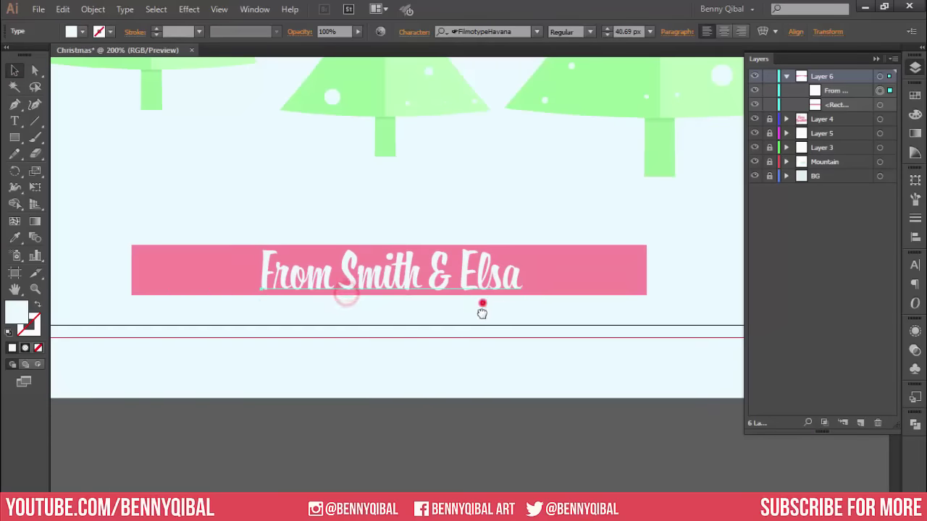
pyautogui.moveTo(482, 295); pyautogui.dragTo(478, 314)
# Round the pink bar's corners to 0.1 in
pyautogui.click(521, 378)
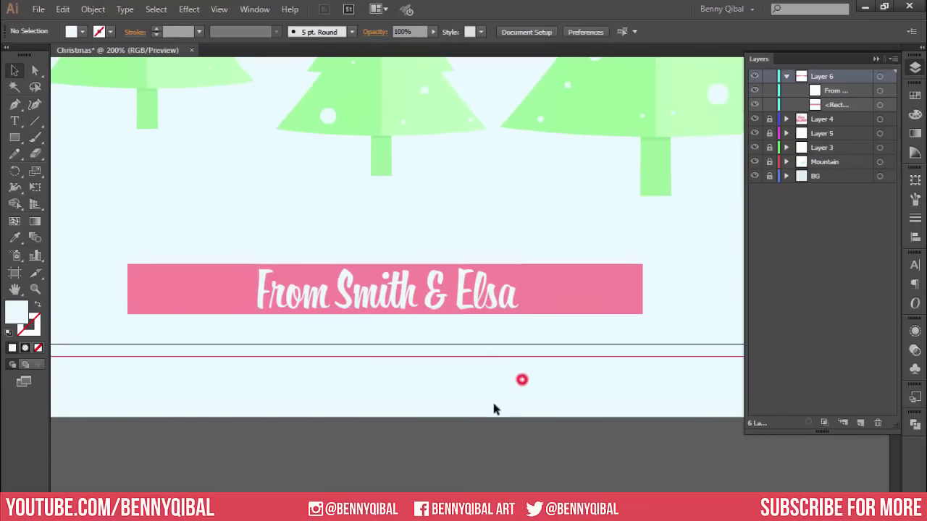
pyautogui.click(580, 288)
pyautogui.click(32, 70)
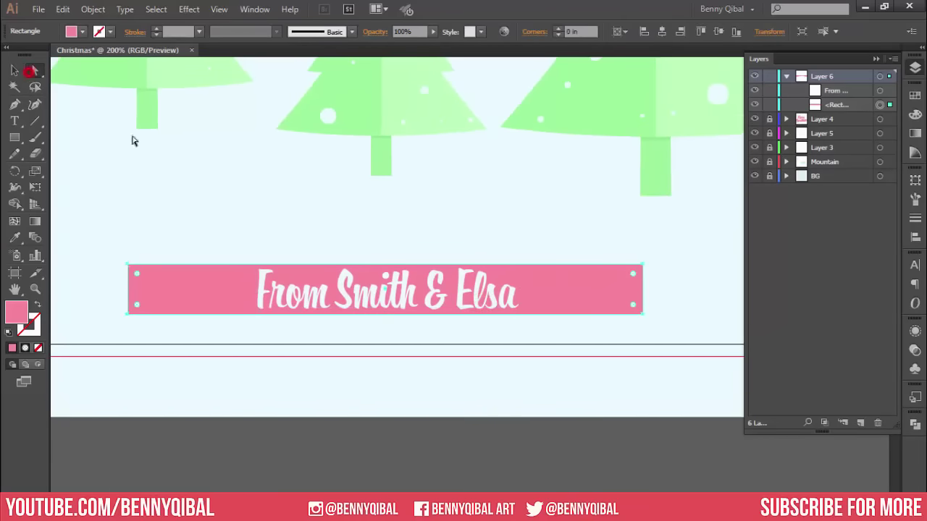
pyautogui.moveTo(632, 275); pyautogui.dragTo(631, 277)
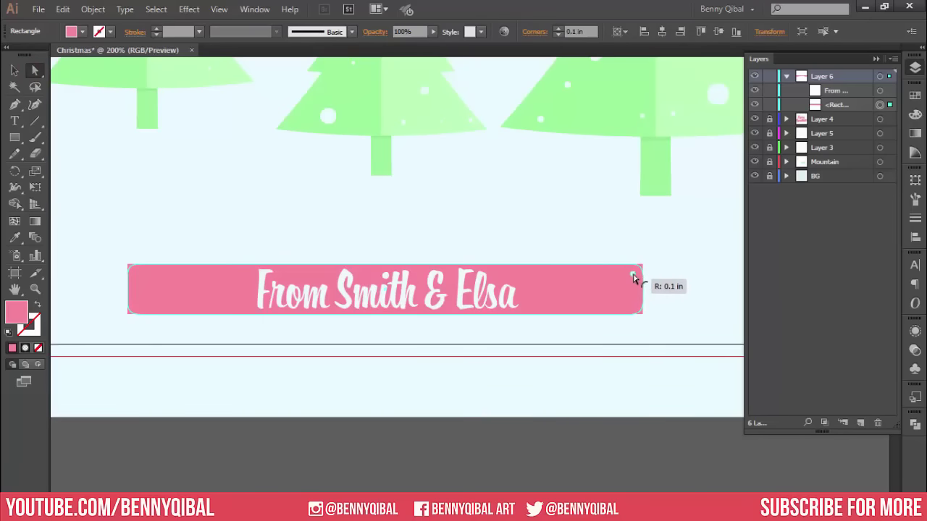
pyautogui.click(14, 70)
pyautogui.click(199, 428)
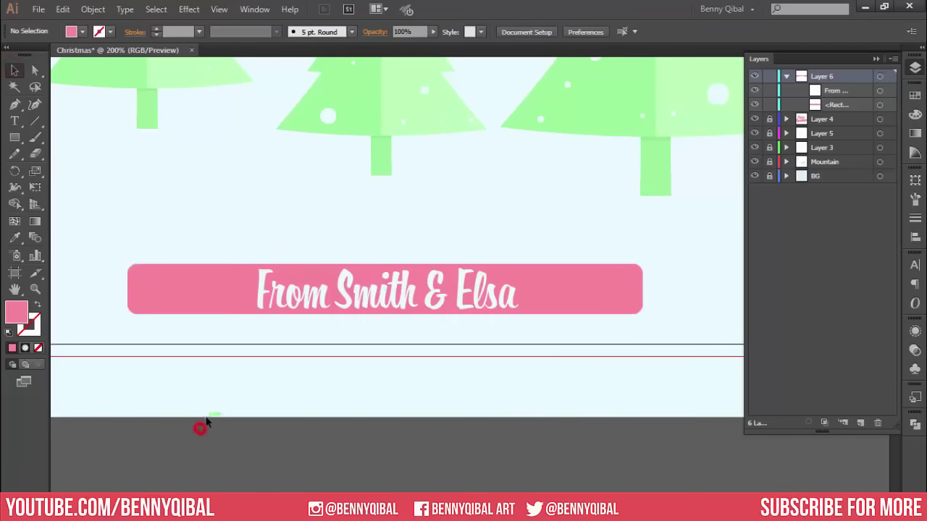
pyautogui.hotkey('ctrl', '-')
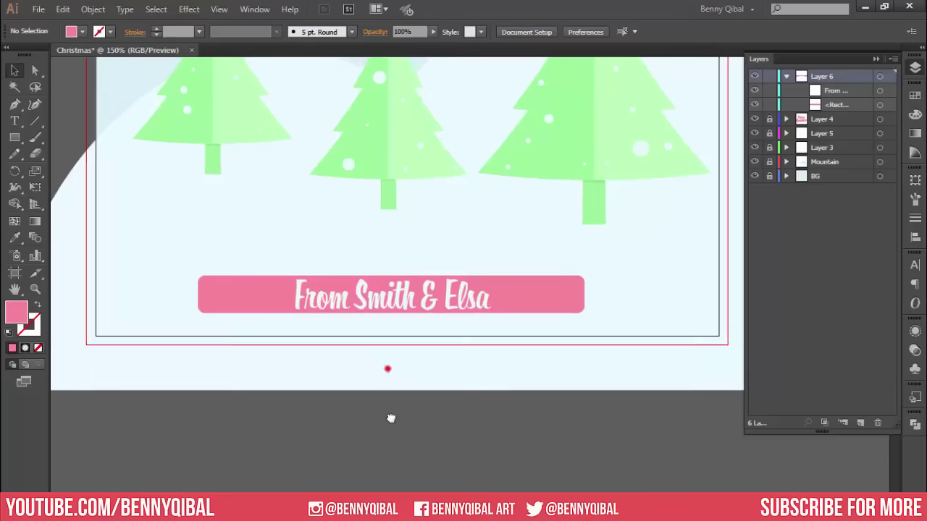
# Shorten the pink bar to fit the text and make it slightly taller
pyautogui.click(414, 372)
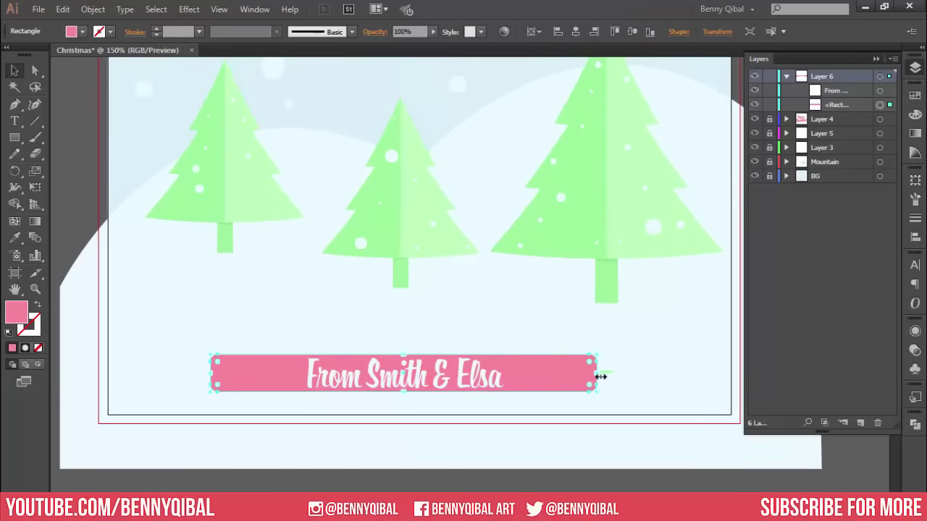
pyautogui.moveTo(597, 374); pyautogui.dragTo(537, 375)
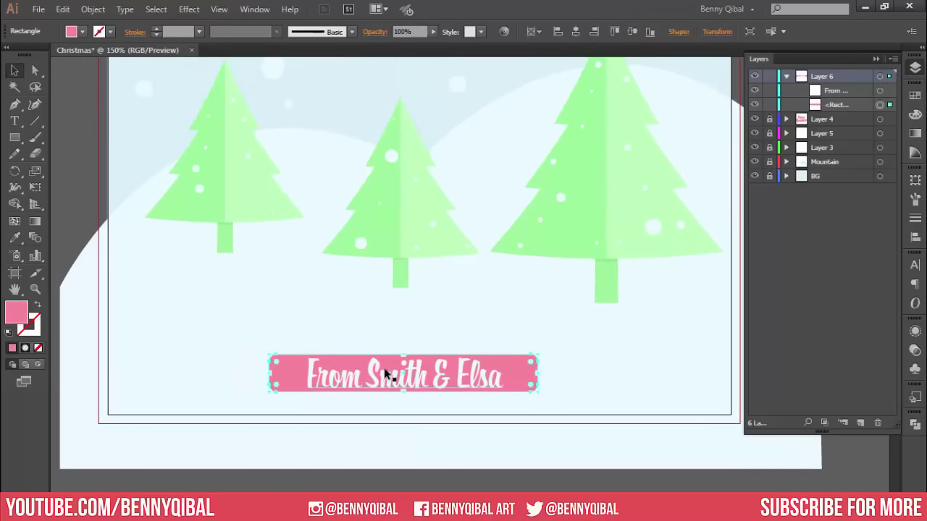
pyautogui.moveTo(405, 355); pyautogui.dragTo(405, 351)
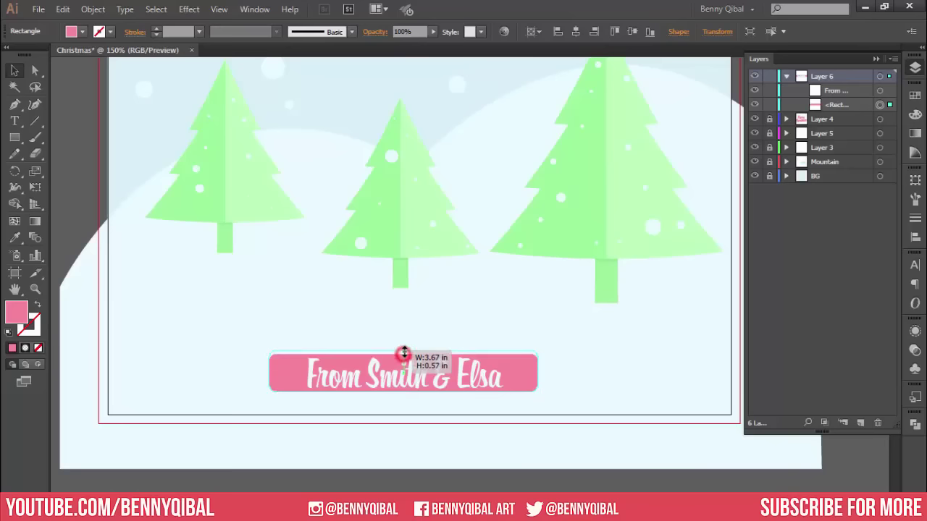
pyautogui.click(411, 442)
# Centre the bar and its text horizontally on the artboard and group them
pyautogui.scroll(-4, 405, 434)
pyautogui.scroll(-2, 402, 430)
pyautogui.scroll(6, 326, 402)
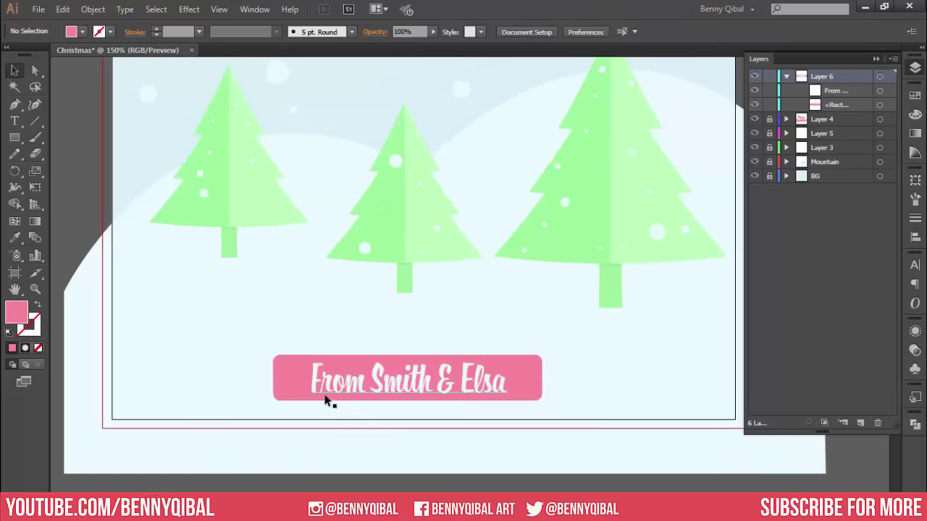
pyautogui.moveTo(254, 340); pyautogui.dragTo(571, 421)
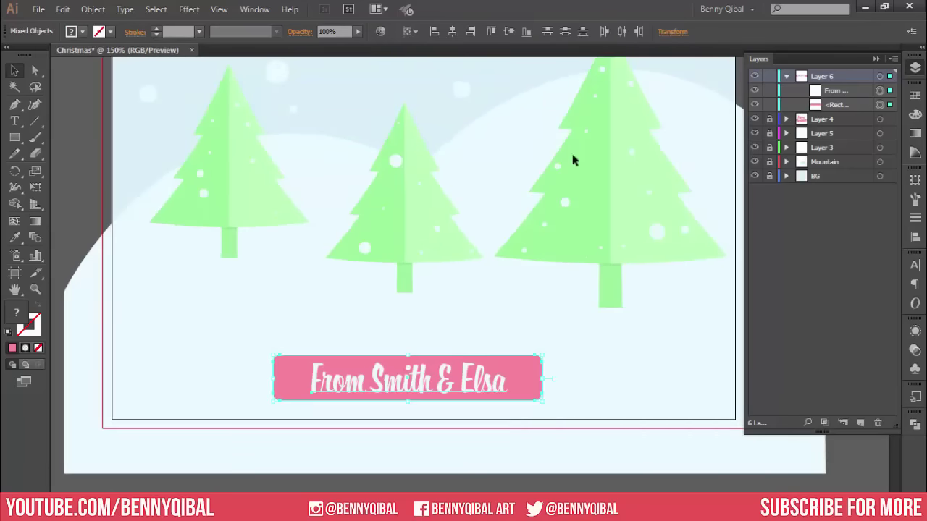
pyautogui.click(453, 32)
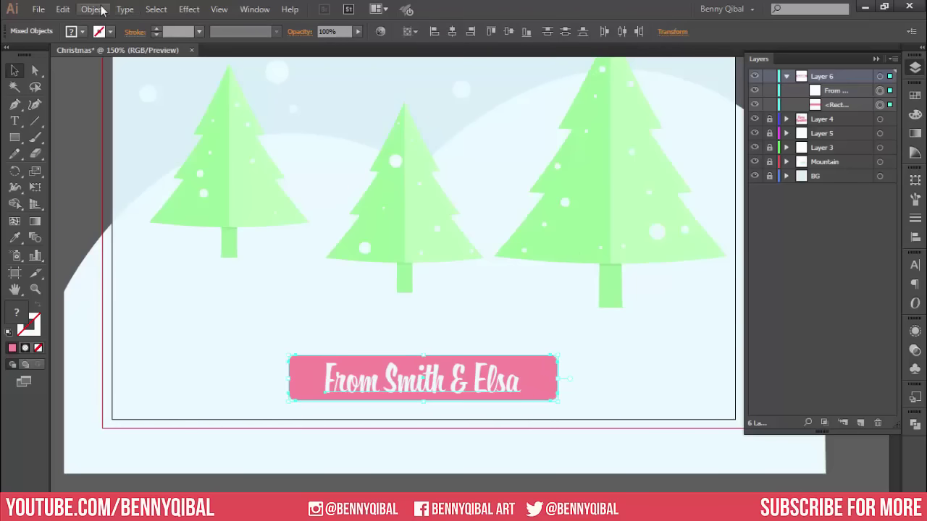
pyautogui.click(92, 9)
pyautogui.click(131, 61)
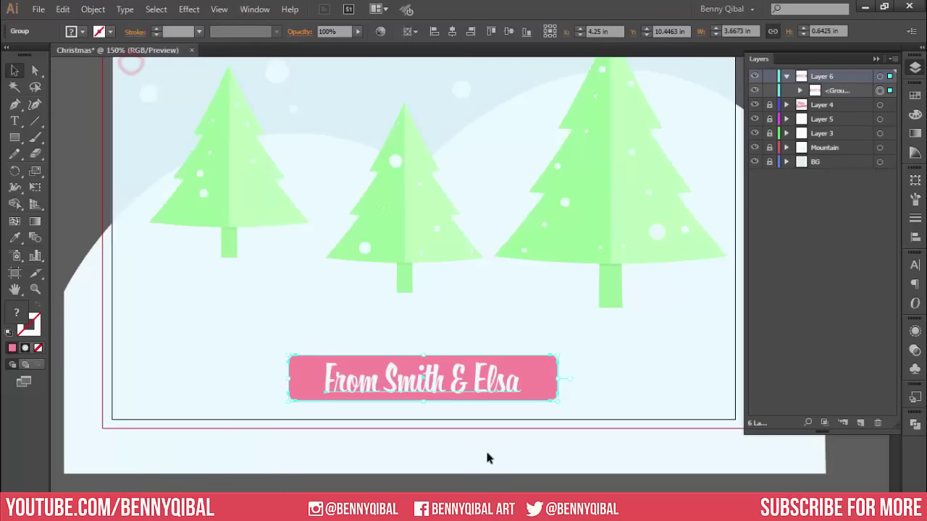
pyautogui.click(486, 452)
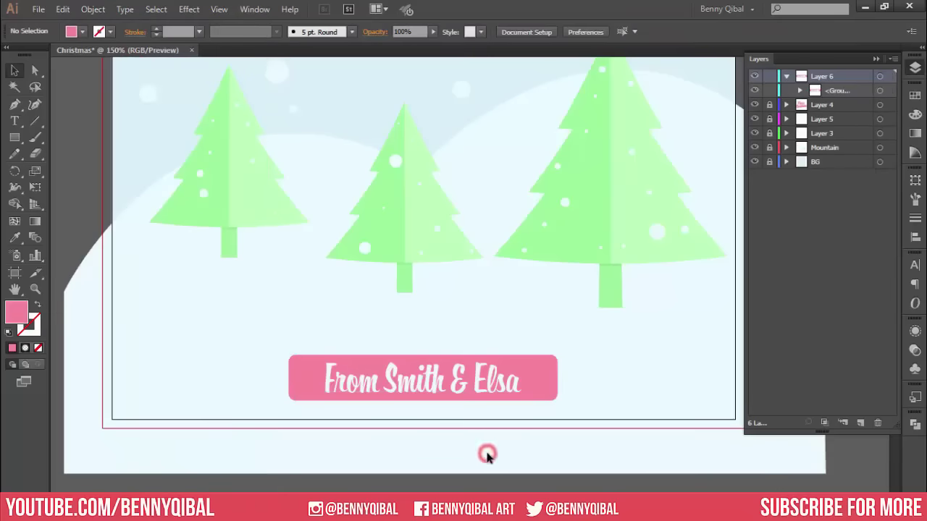
# Duplicate the group's pink rectangle, stack the copy above the group, and move it below the artboard
pyautogui.click(800, 90)
pyautogui.click(879, 118)
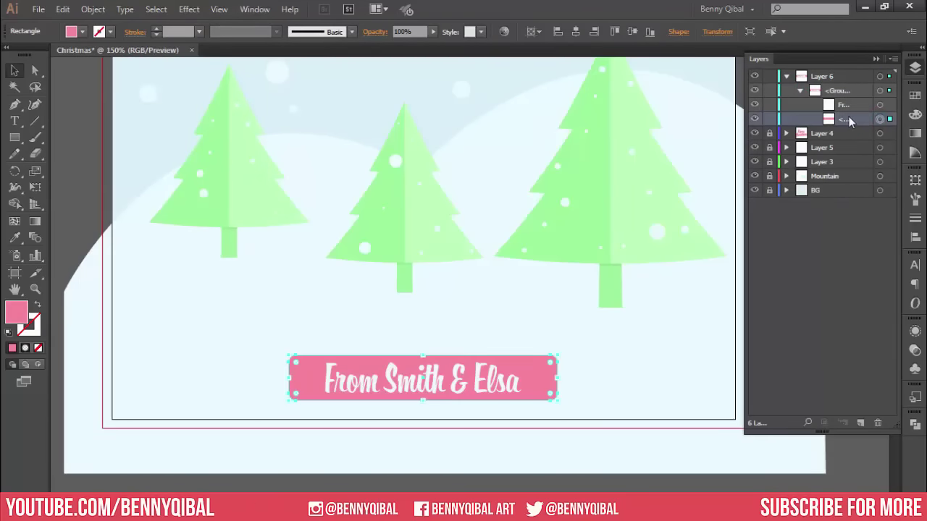
pyautogui.moveTo(854, 115); pyautogui.dragTo(861, 425)
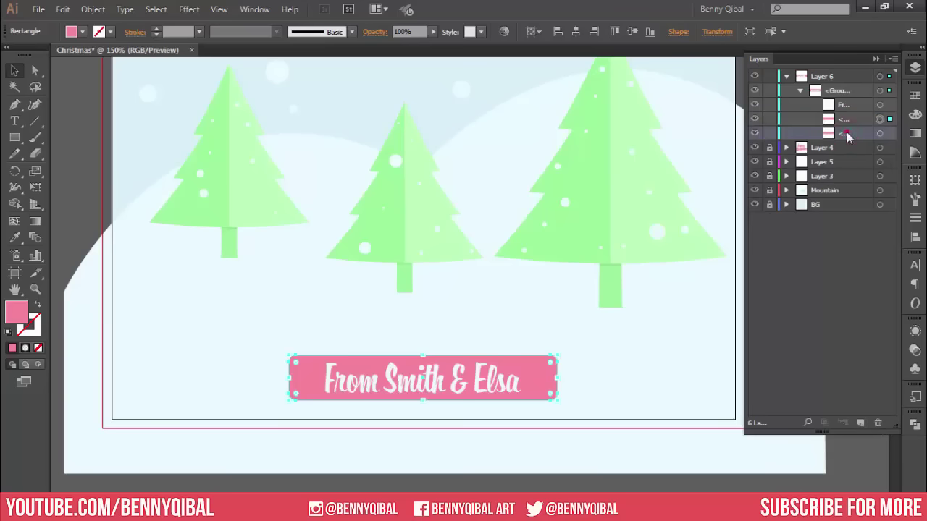
pyautogui.moveTo(846, 132); pyautogui.dragTo(847, 81)
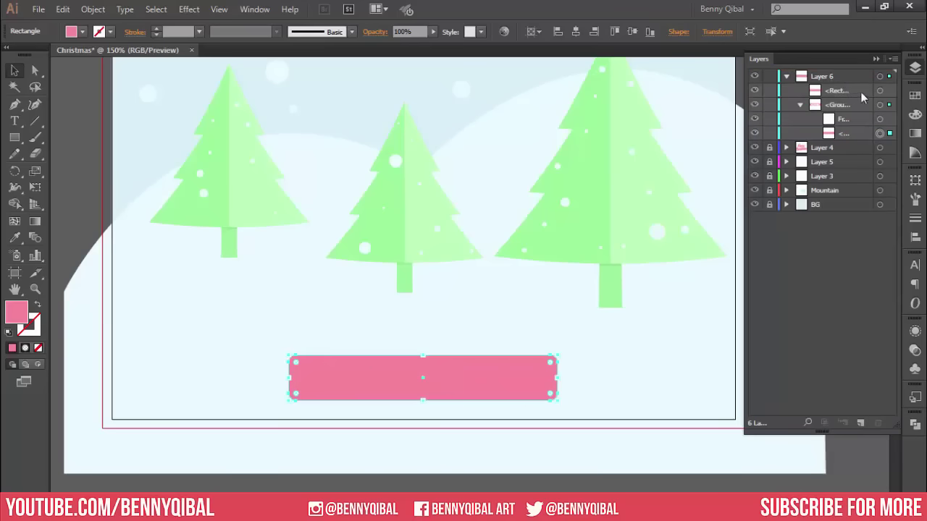
pyautogui.scroll(-1, 507, 231)
pyautogui.moveTo(439, 260); pyautogui.dragTo(427, 223)
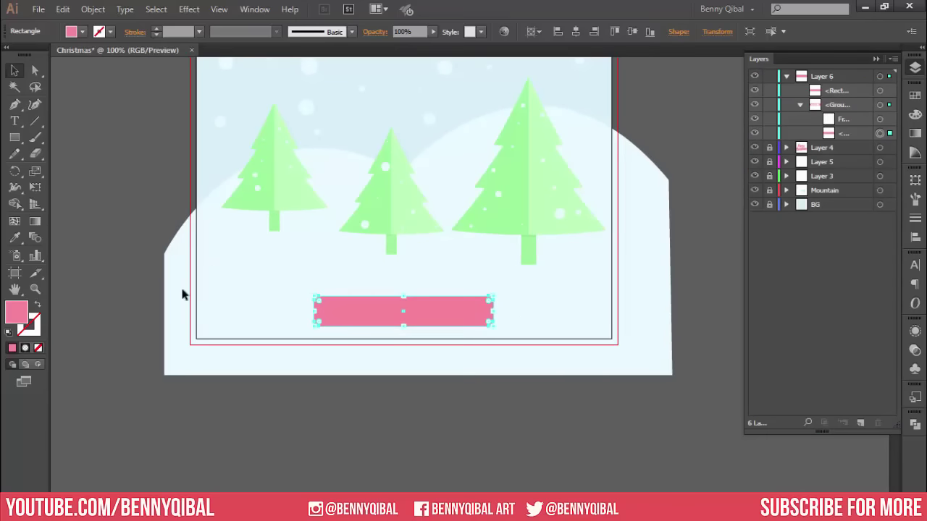
pyautogui.moveTo(441, 313); pyautogui.dragTo(486, 459)
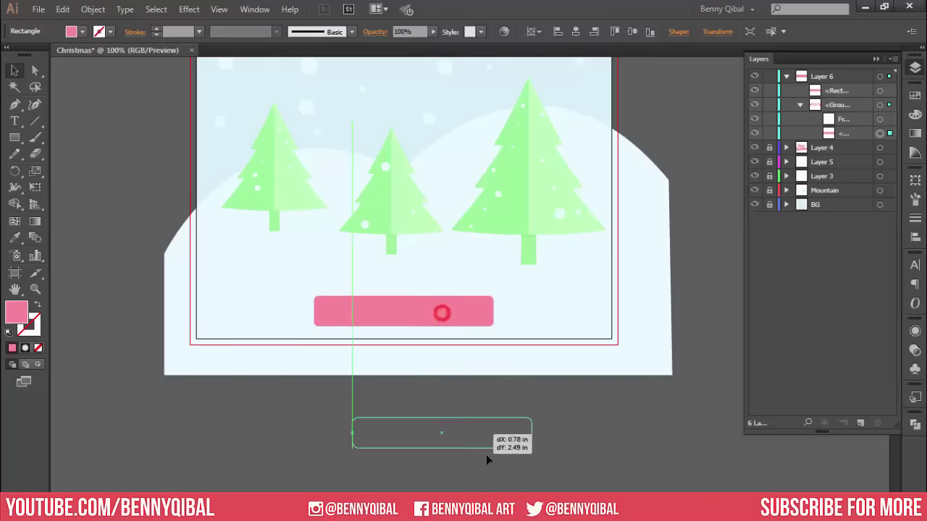
# Draw a wide ellipse covering the From Smith & Elsa banner
pyautogui.click(15, 137)
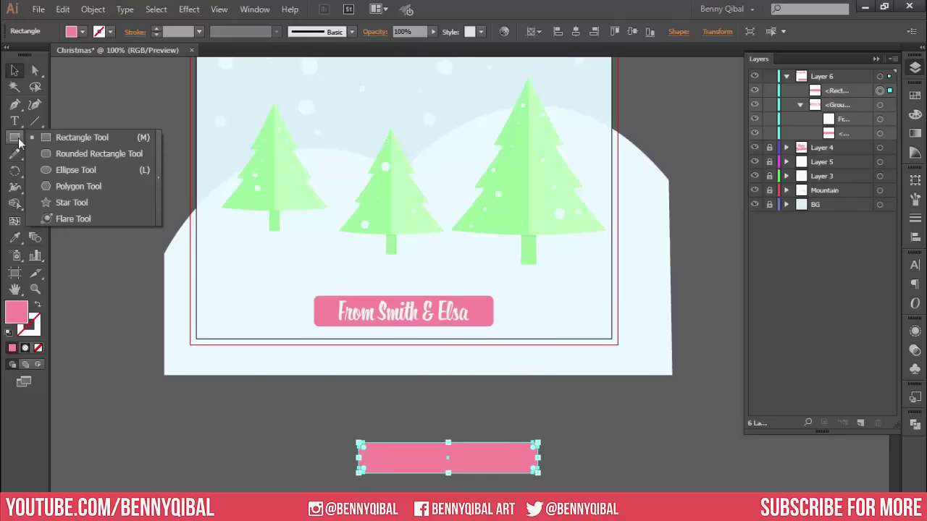
pyautogui.click(76, 169)
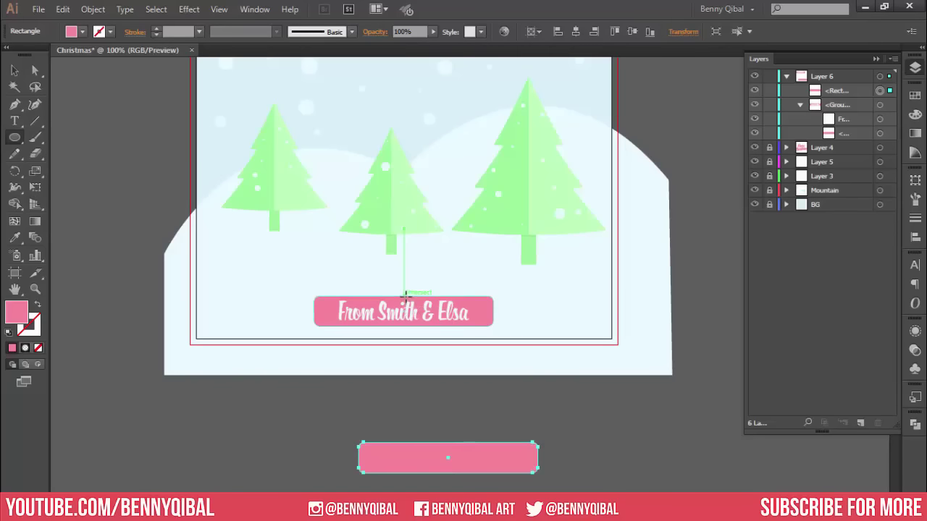
pyautogui.moveTo(406, 296); pyautogui.dragTo(505, 319)
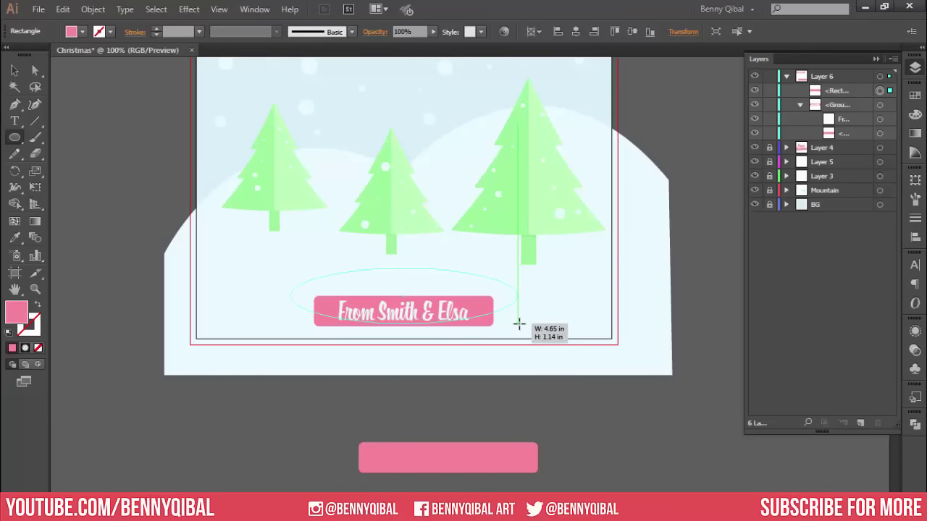
pyautogui.moveTo(506, 319); pyautogui.dragTo(514, 315)
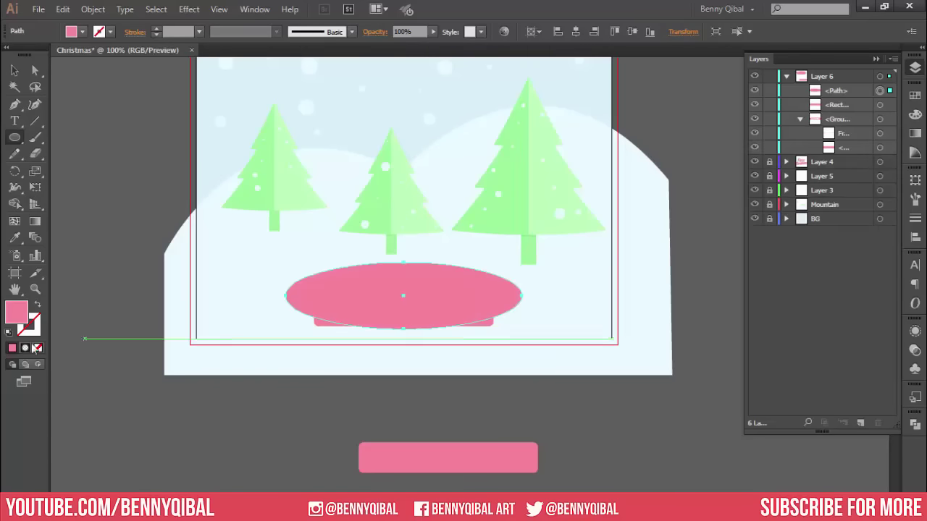
# Fill the ellipse with the pale sky colour and show its Appearance settings
pyautogui.click(14, 236)
pyautogui.moveTo(411, 140); pyautogui.dragTo(397, 241)
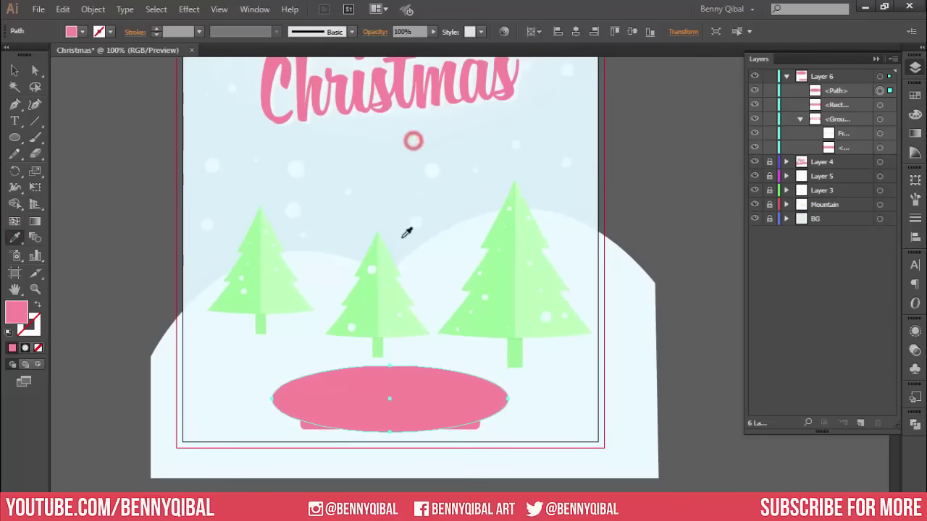
pyautogui.click(411, 120)
pyautogui.scroll(-1, 378, 289)
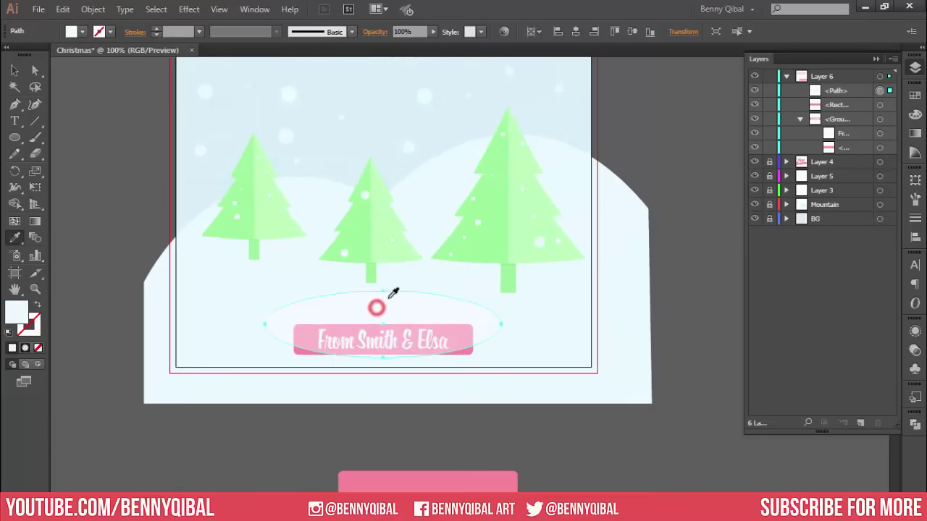
pyautogui.scroll(2, 379, 253)
pyautogui.click(14, 70)
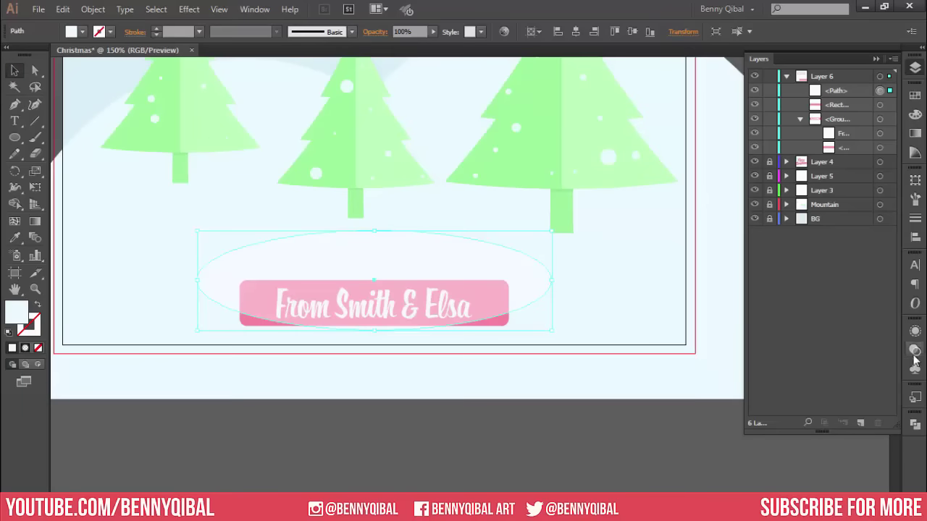
pyautogui.click(915, 331)
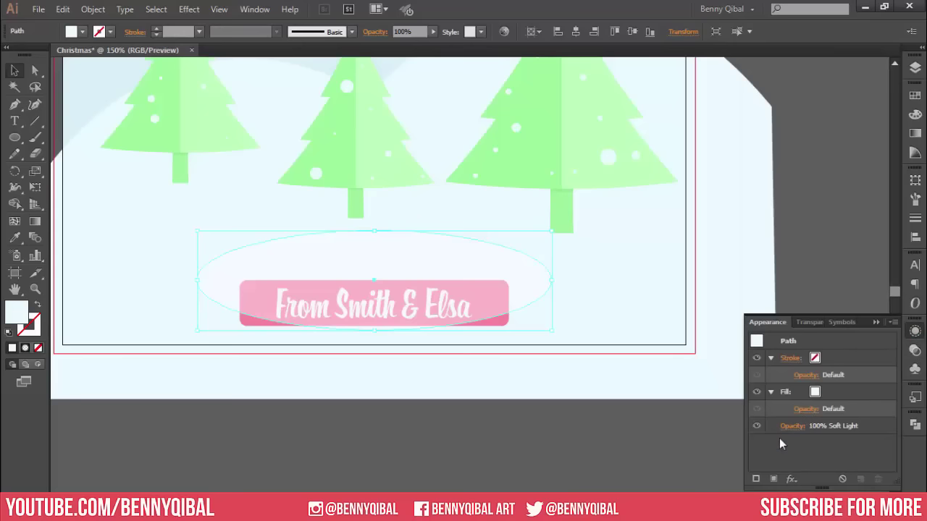
# Keep the ellipse's blend mode at Soft Light
pyautogui.click(792, 427)
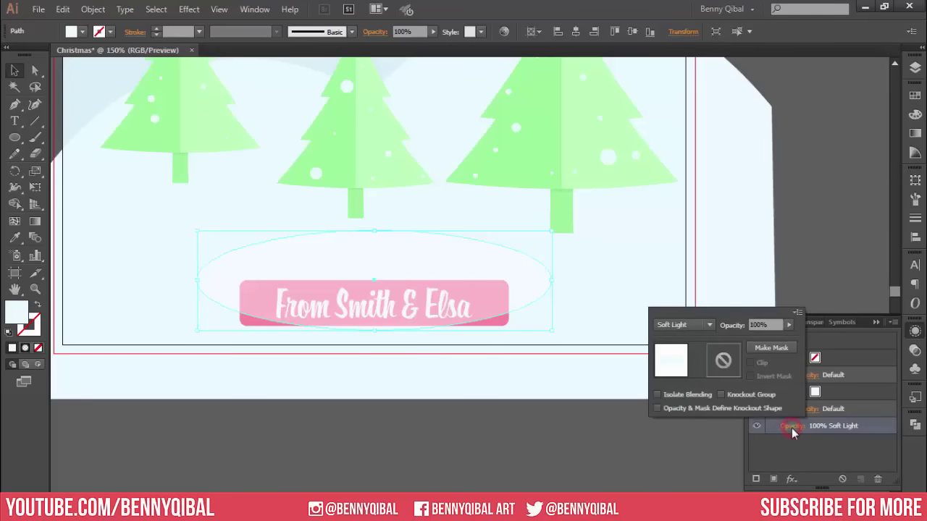
pyautogui.click(684, 325)
pyautogui.click(688, 325)
pyautogui.click(866, 346)
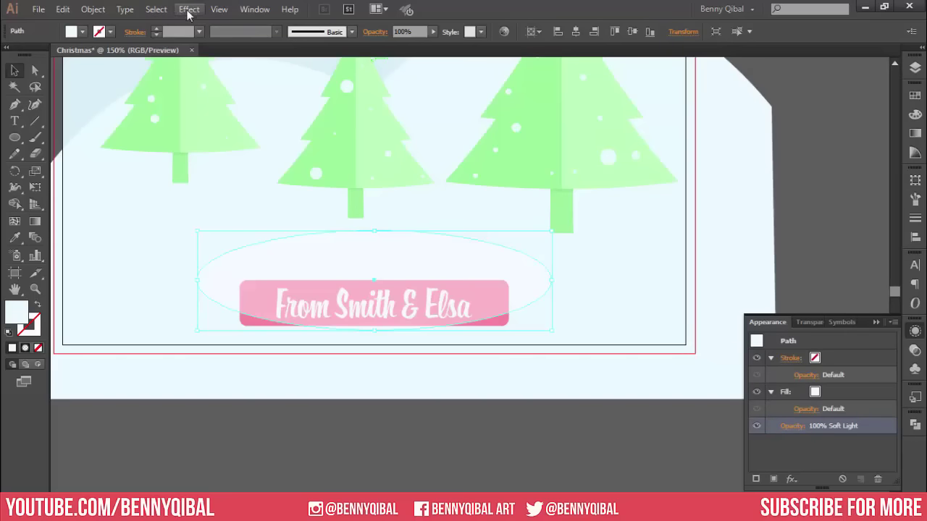
# Apply a Feather effect with 0.5 in radius to the ellipse
pyautogui.click(188, 9)
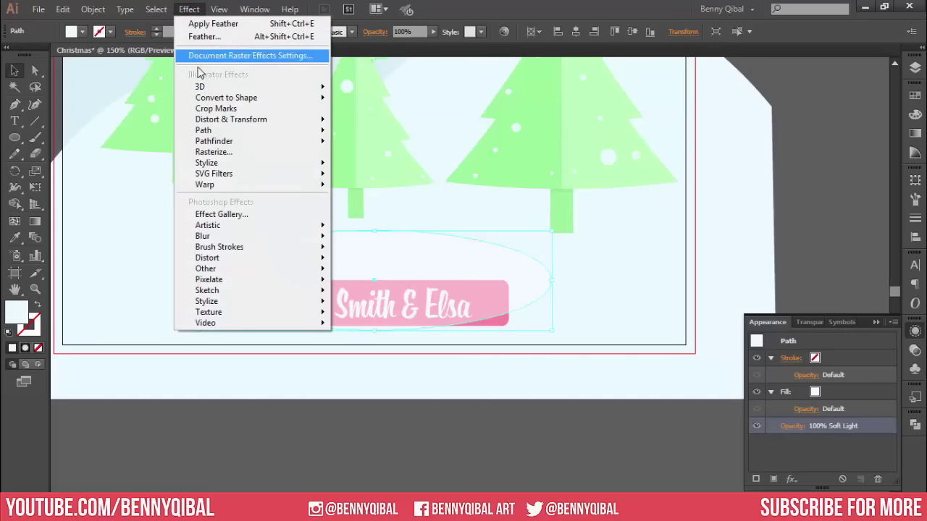
pyautogui.click(234, 160)
pyautogui.click(393, 186)
pyautogui.click(519, 235)
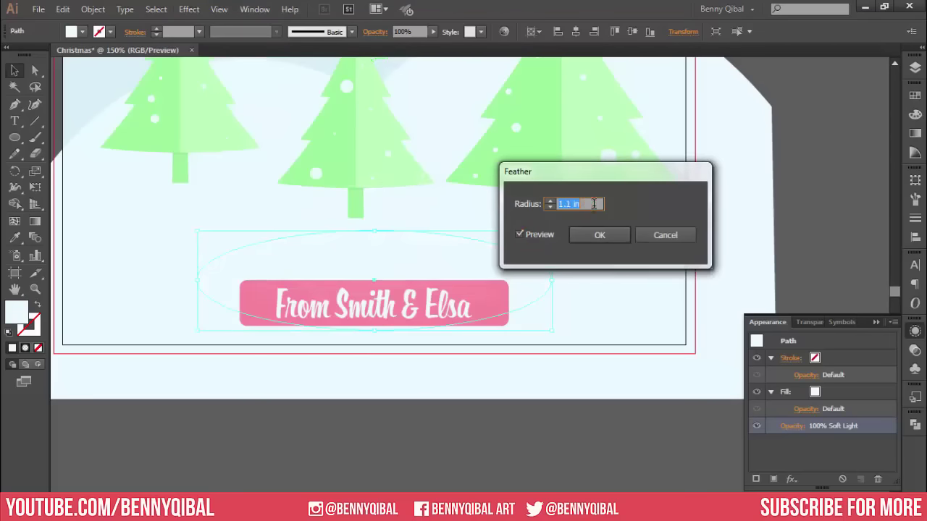
pyautogui.write('0.5')
pyautogui.press('Tab')
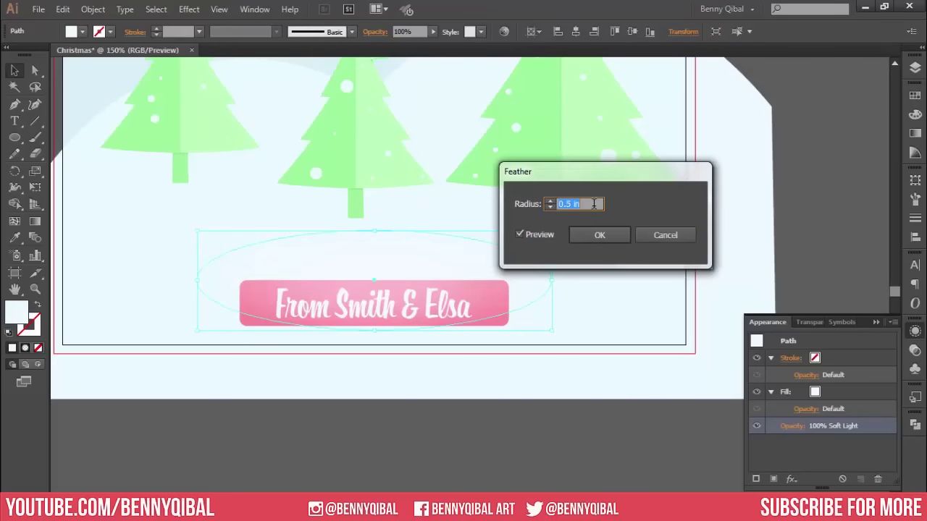
pyautogui.click(600, 238)
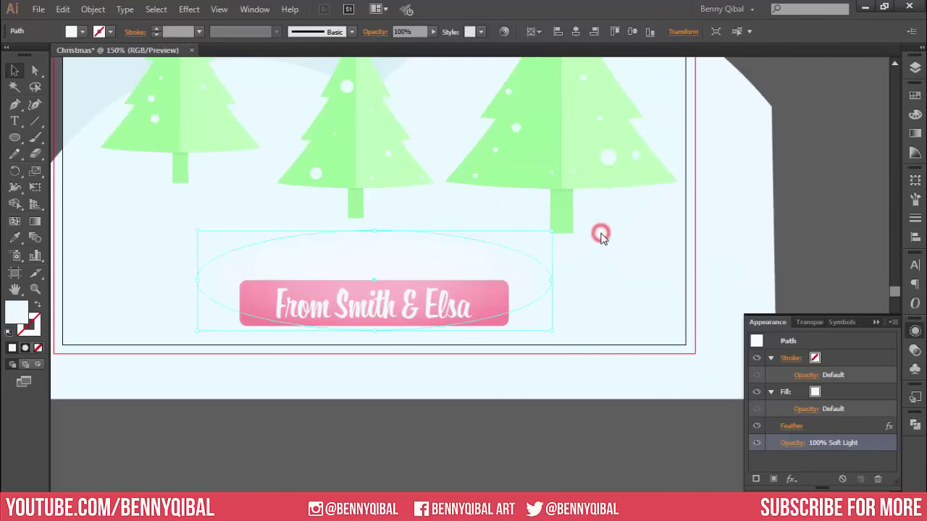
pyautogui.click(753, 237)
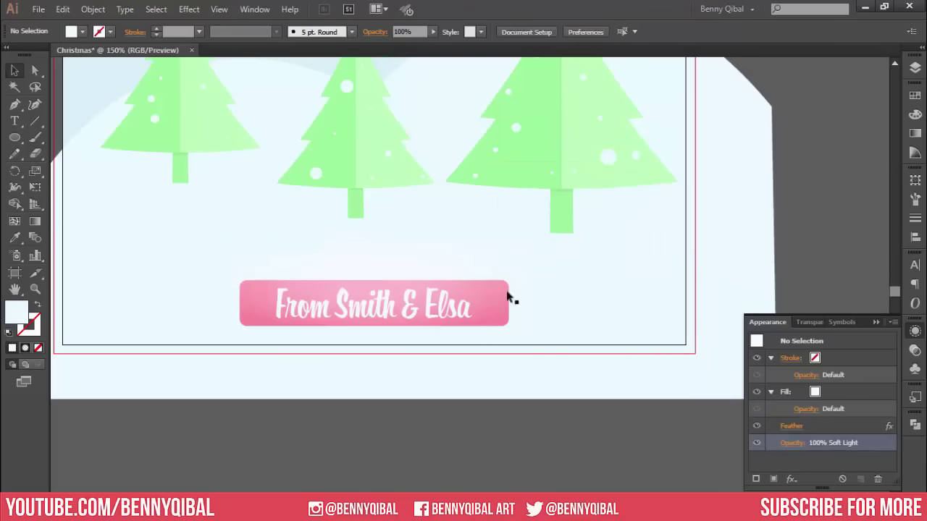
# Stack the spare pink rectangle above the path in Layer 6 and move it onto the banner
pyautogui.scroll(-1, 399, 293)
pyautogui.scroll(-1, 427, 362)
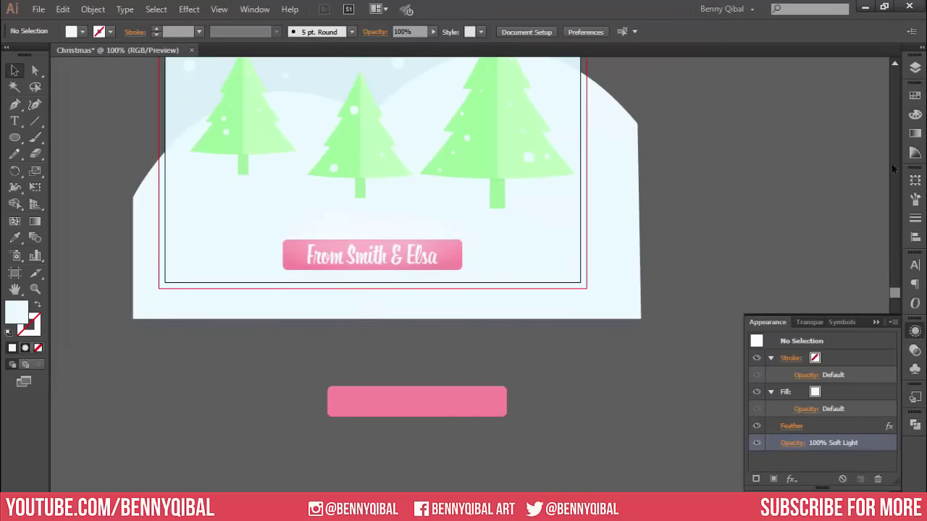
pyautogui.click(913, 68)
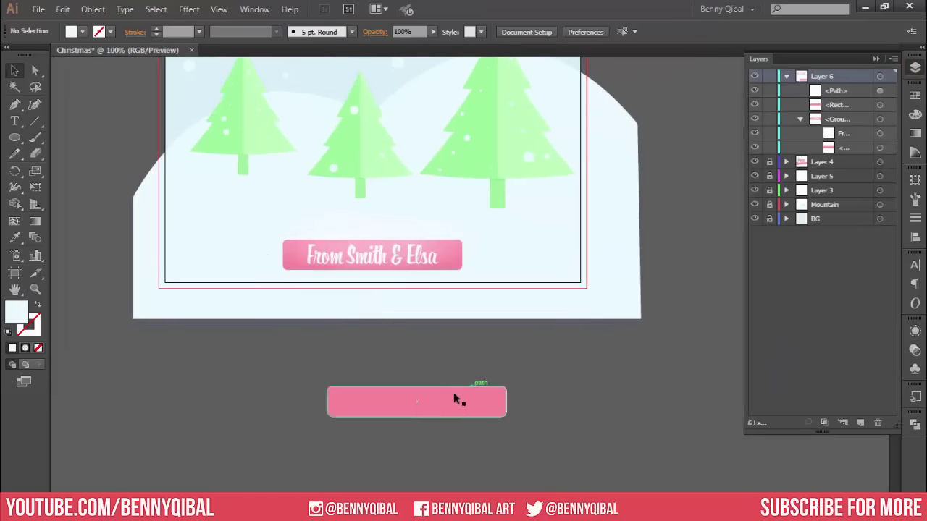
pyautogui.click(437, 401)
pyautogui.moveTo(857, 103); pyautogui.dragTo(858, 87)
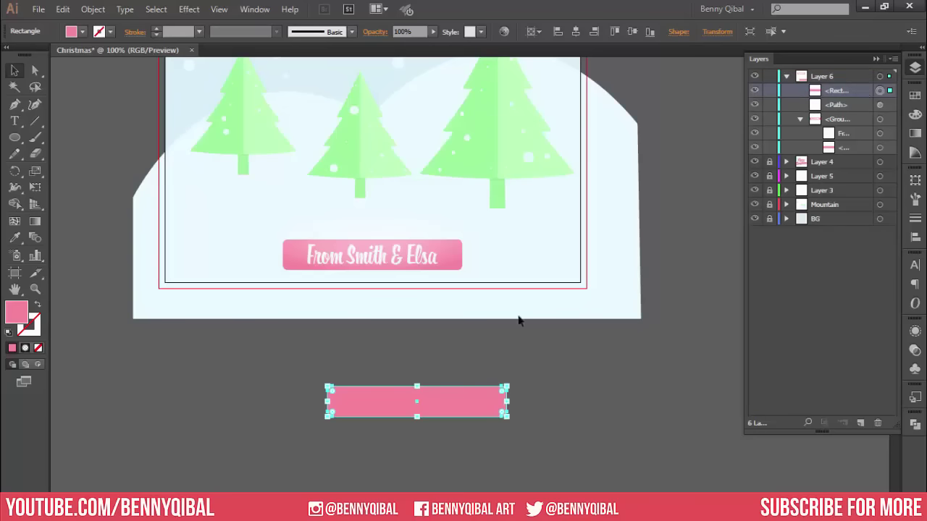
pyautogui.moveTo(426, 412); pyautogui.dragTo(403, 265)
# Line the rectangle up exactly with the banner
pyautogui.scroll(1, 403, 265)
pyautogui.scroll(2, 344, 260)
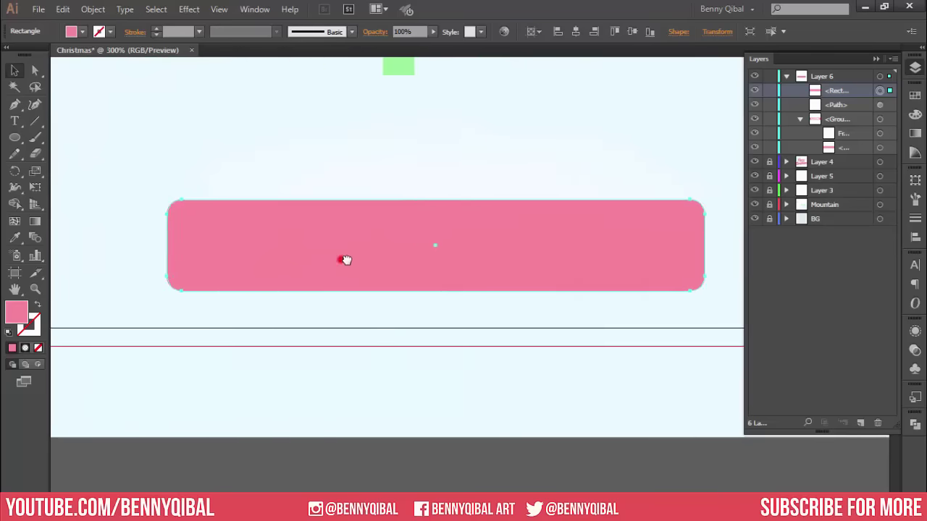
pyautogui.scroll(2, 302, 261)
pyautogui.moveTo(166, 208); pyautogui.dragTo(326, 263)
pyautogui.scroll(1, 332, 285)
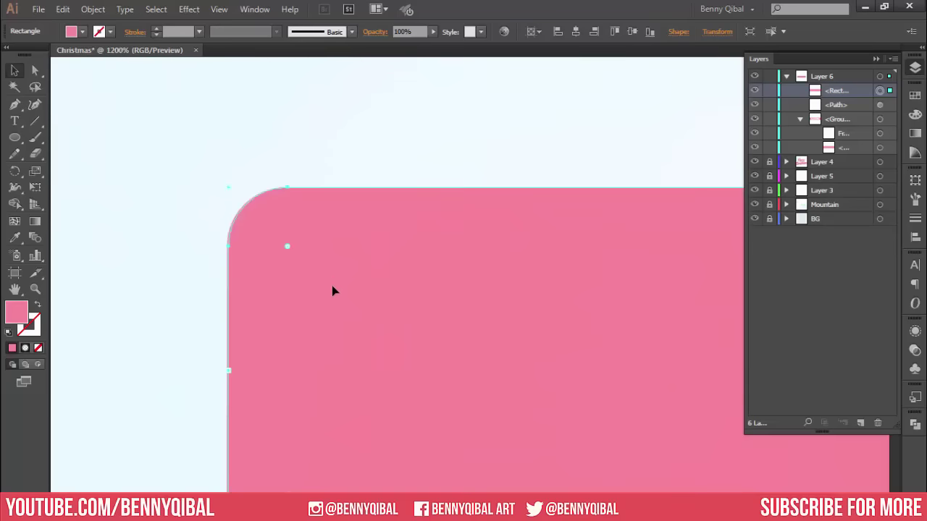
pyautogui.scroll(1, 331, 289)
pyautogui.scroll(-1, 314, 286)
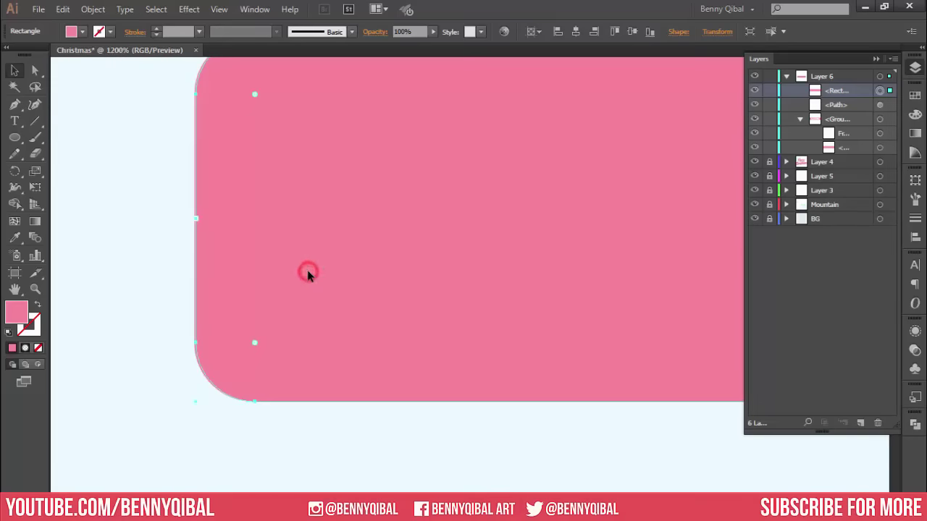
pyautogui.moveTo(306, 270); pyautogui.dragTo(305, 275)
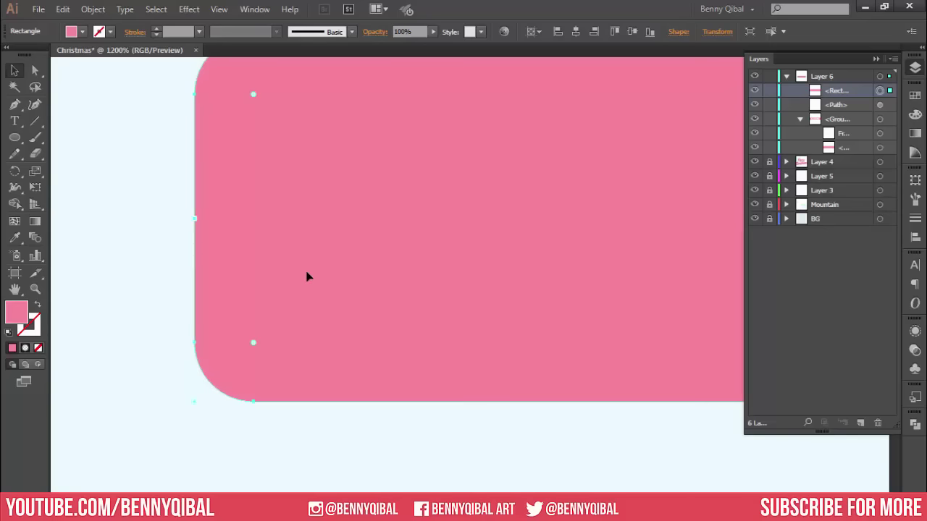
pyautogui.scroll(-1, 307, 274)
pyautogui.scroll(-3, 319, 264)
pyautogui.scroll(-1, 324, 260)
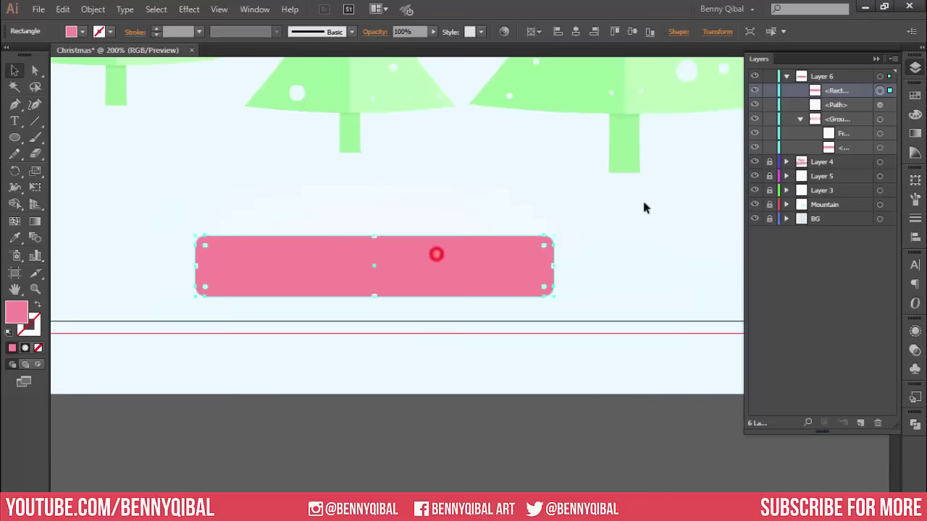
# Make a clipping mask from Layer 6's contents using the rectangle
pyautogui.click(879, 76)
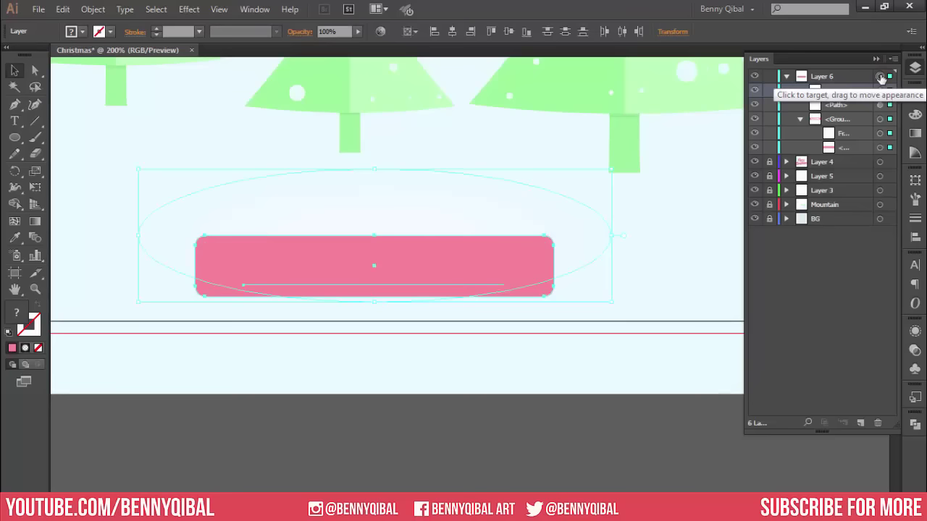
pyautogui.click(93, 8)
pyautogui.moveTo(126, 440)
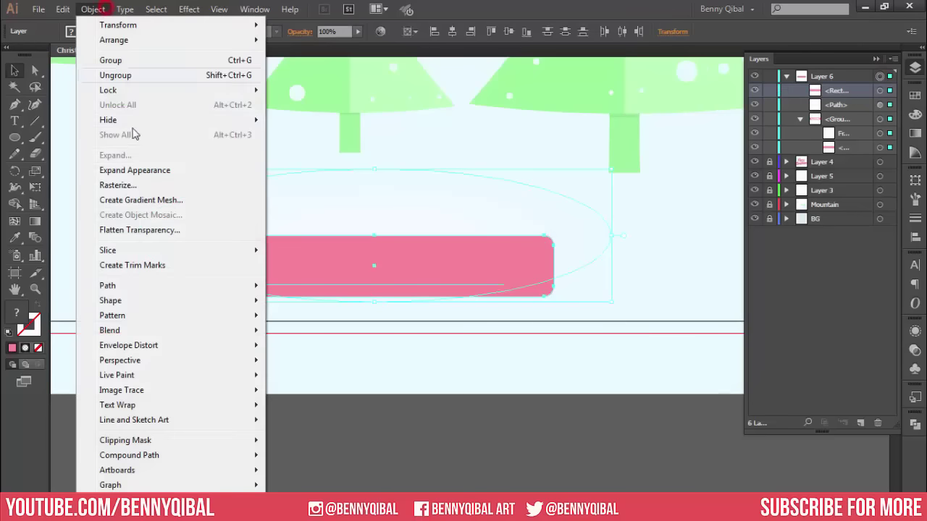
pyautogui.click(171, 441)
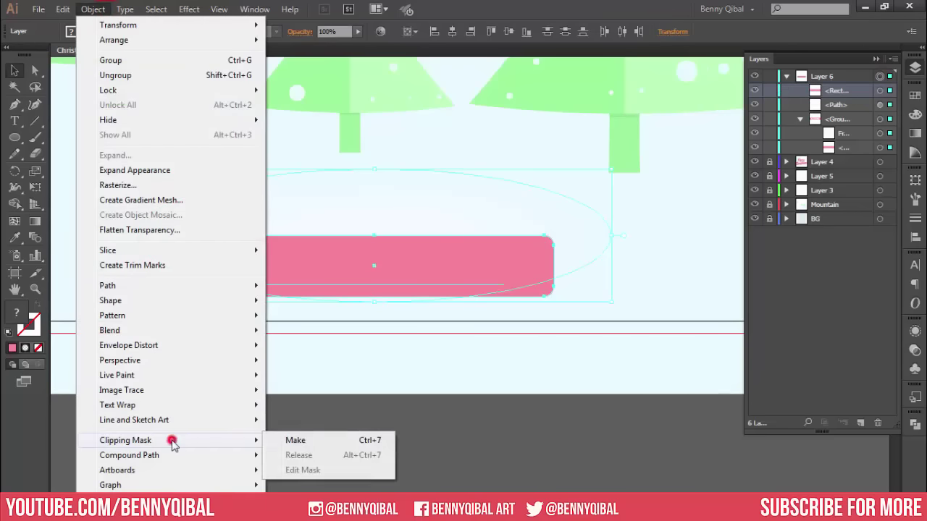
pyautogui.click(297, 440)
pyautogui.click(418, 414)
# Unlock the BG layer and select its pale background rectangle
pyautogui.hotkey('ctrl', '-')
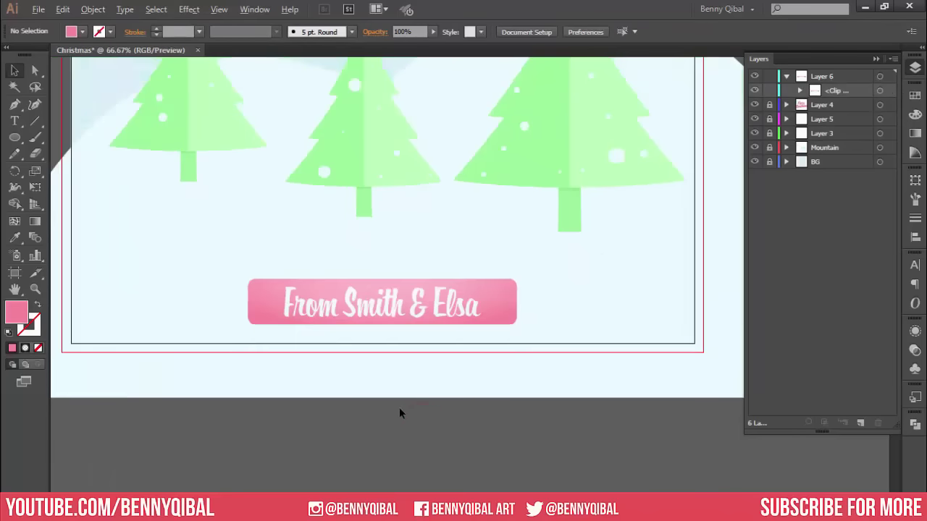
pyautogui.hotkey('ctrl', '-')
pyautogui.hotkey('ctrl', '-')
pyautogui.moveTo(395, 393); pyautogui.dragTo(379, 407)
pyautogui.moveTo(383, 341); pyautogui.dragTo(384, 369)
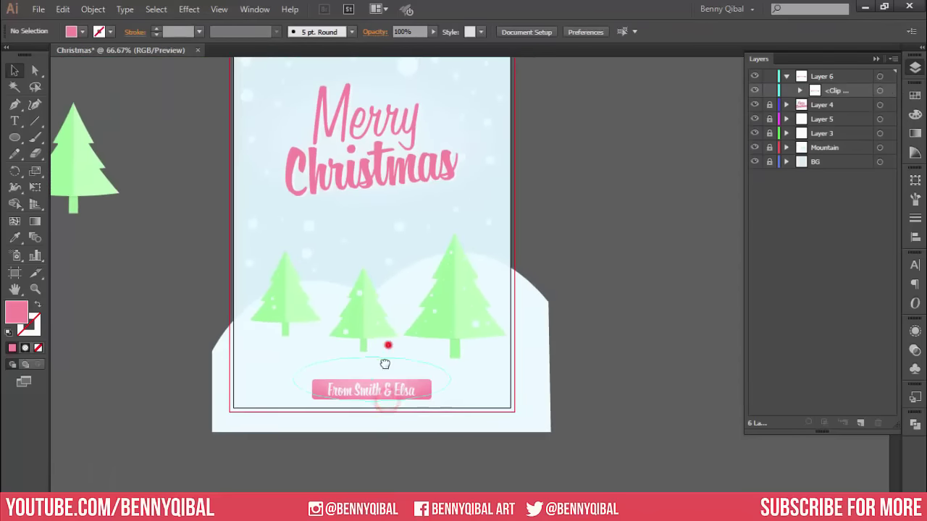
pyautogui.moveTo(391, 283); pyautogui.dragTo(391, 307)
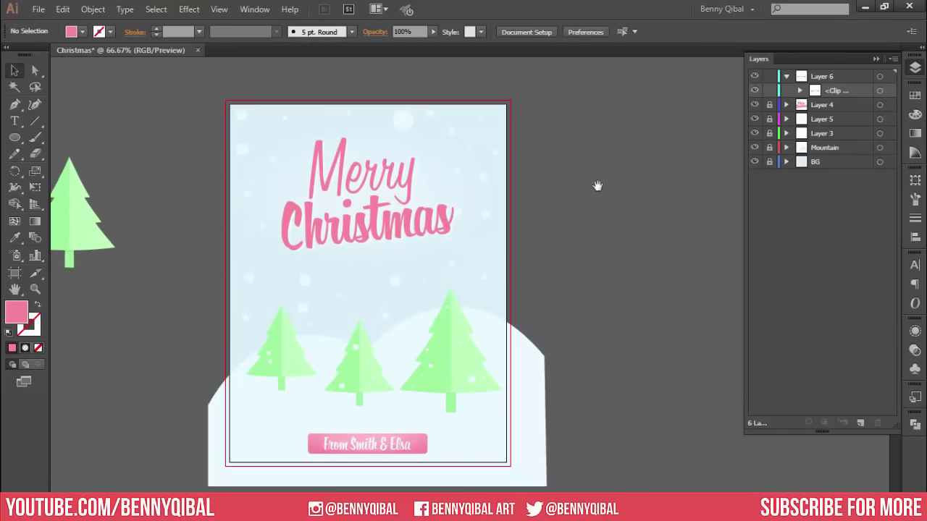
pyautogui.moveTo(597, 186); pyautogui.dragTo(591, 174)
pyautogui.click(770, 162)
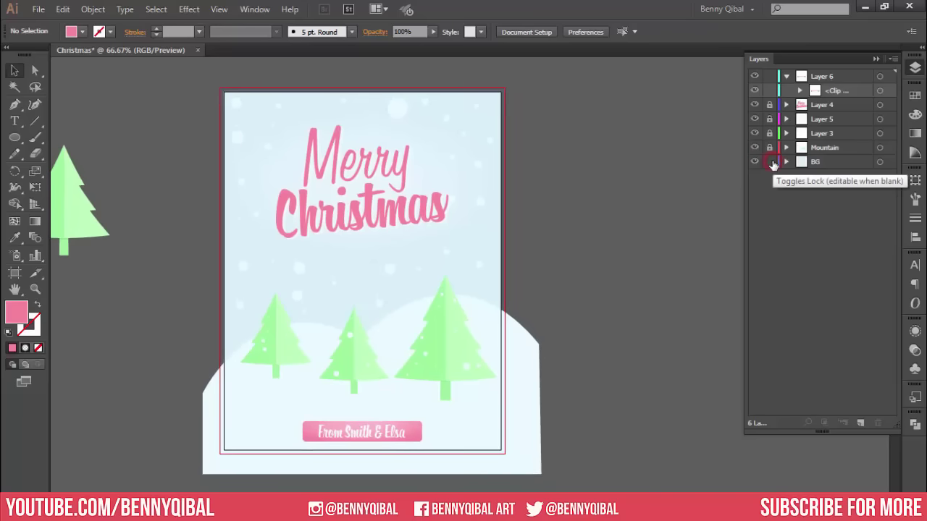
pyautogui.click(786, 161)
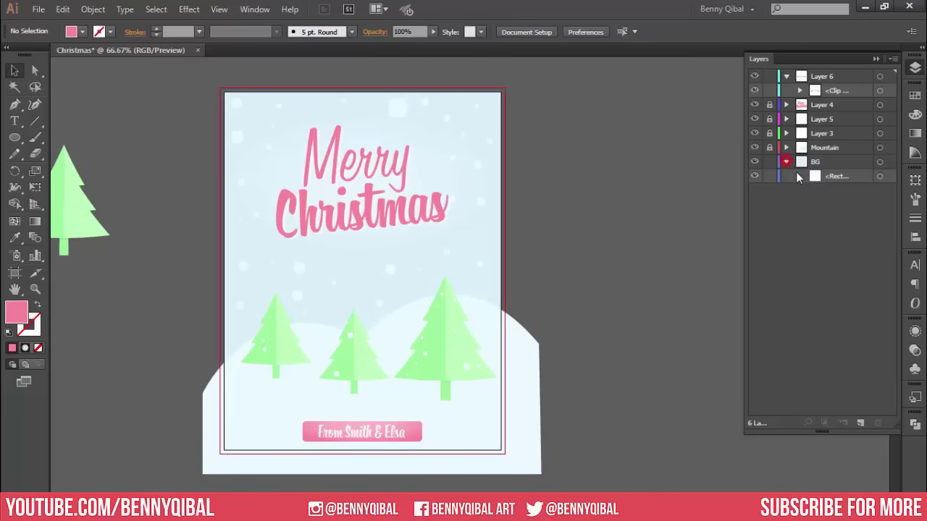
pyautogui.click(879, 177)
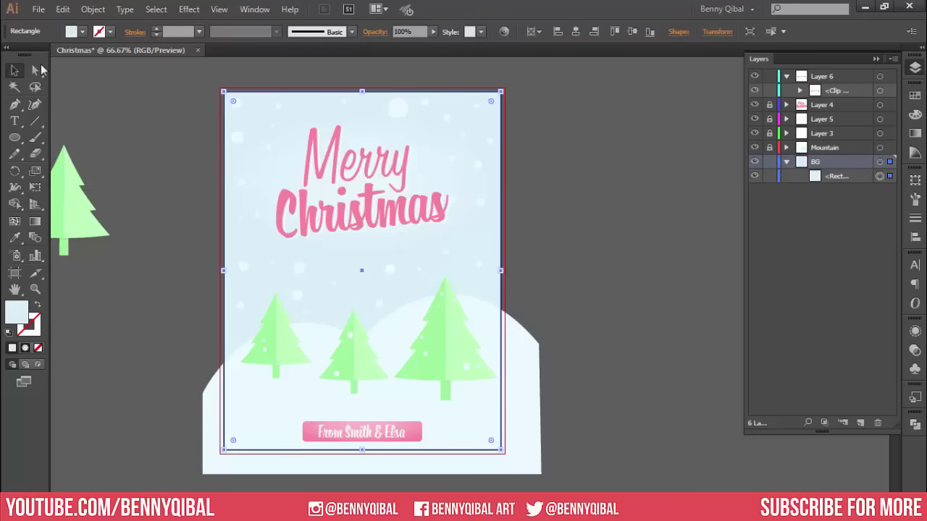
# Copy the background rectangle and add a new Layer 7 above Layer 6 as the target
pyautogui.click(58, 10)
pyautogui.click(87, 75)
pyautogui.click(843, 77)
pyautogui.click(861, 423)
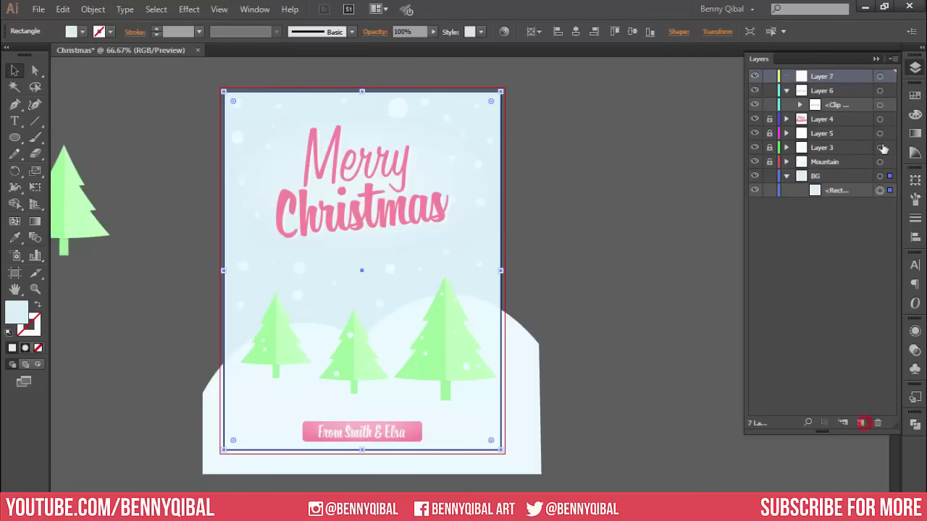
pyautogui.click(879, 76)
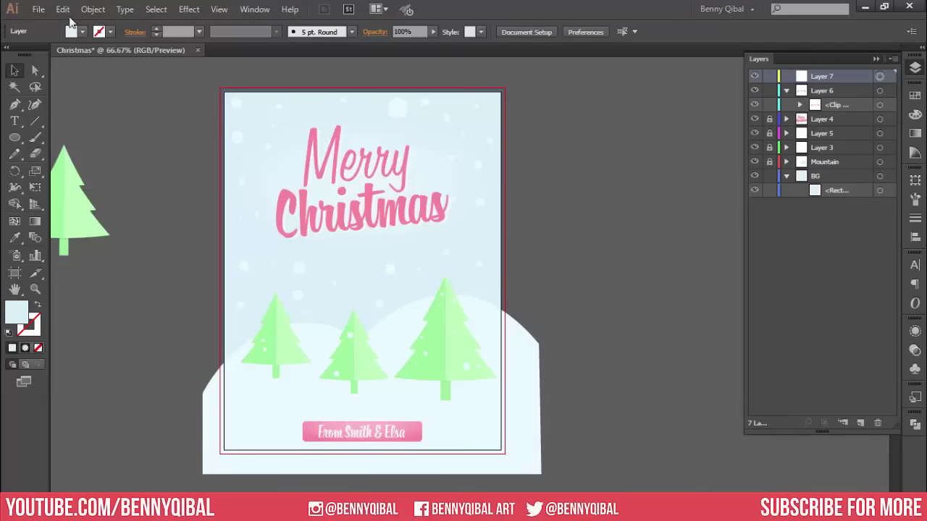
pyautogui.click(62, 9)
# Paste the rectangle in front on Layer 7 and clip all artwork to it with a clipping mask
pyautogui.click(128, 107)
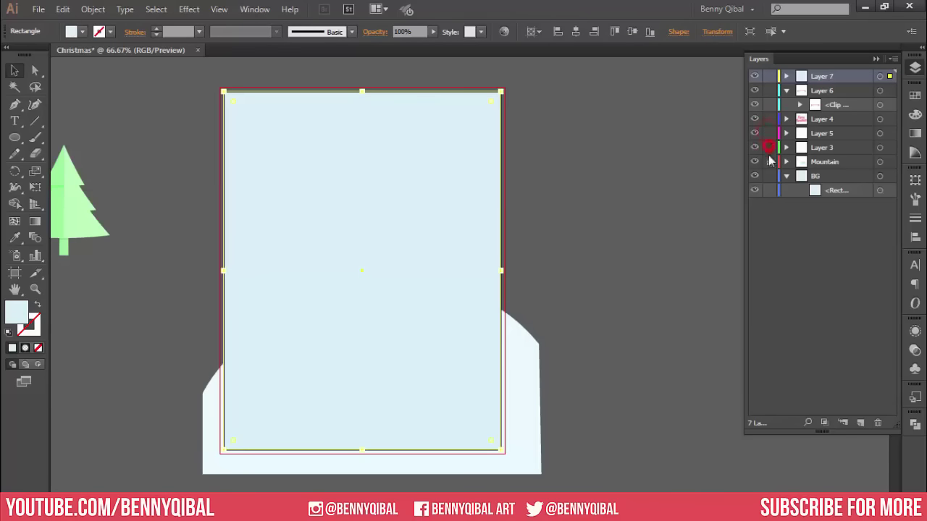
pyautogui.scroll(-1, 287, 163)
pyautogui.scroll(-1, 287, 163)
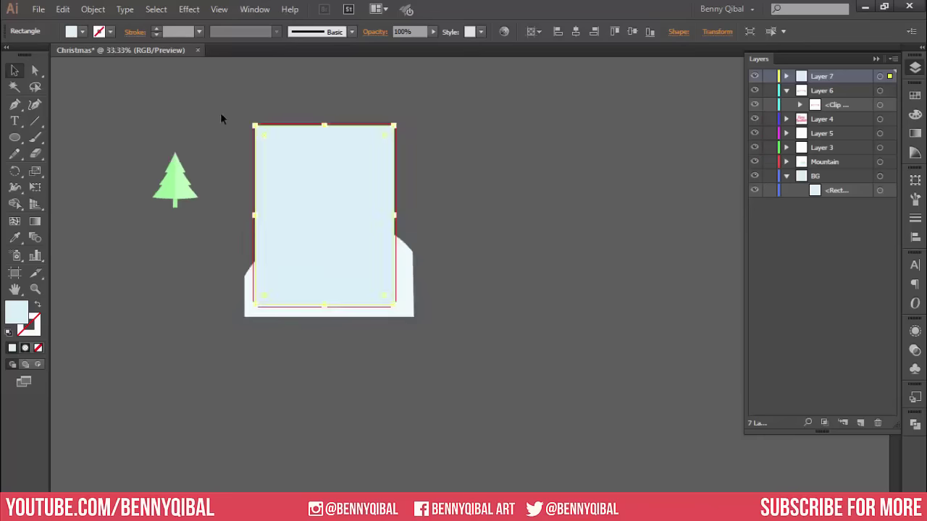
pyautogui.hotkey('ctrl', 'a')
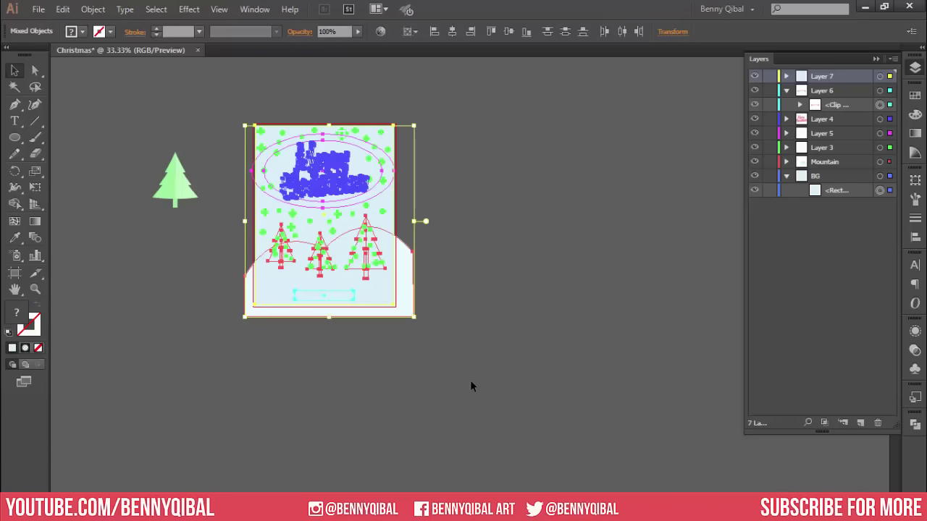
pyautogui.click(62, 11)
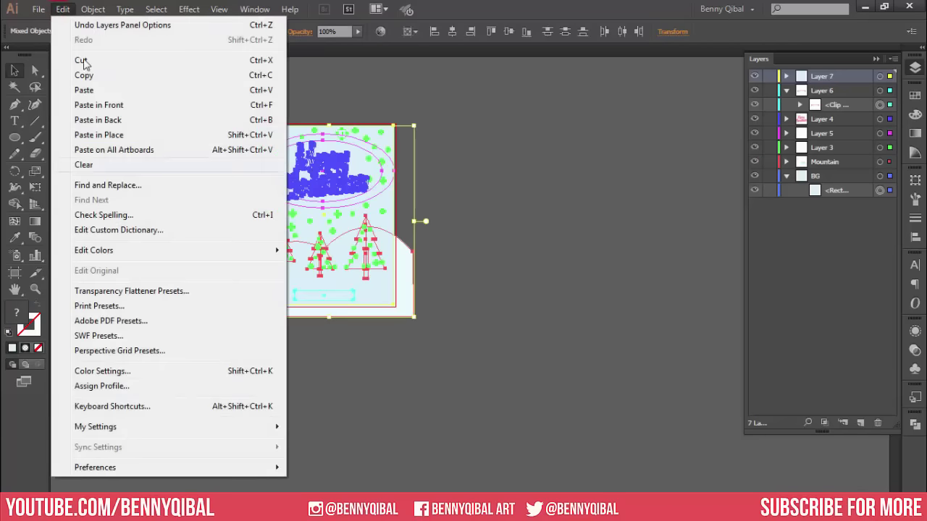
pyautogui.click(171, 440)
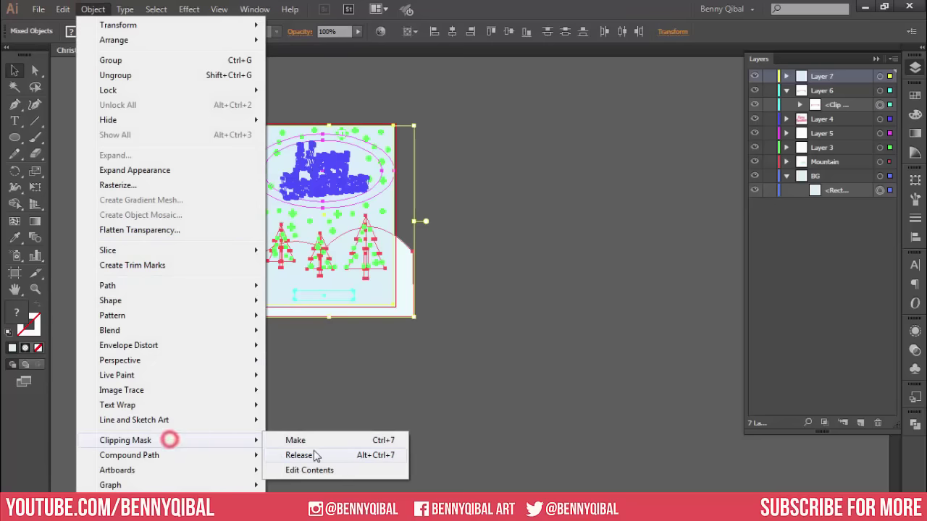
pyautogui.click(341, 441)
# Delete the stray tree sitting beside the card
pyautogui.click(478, 345)
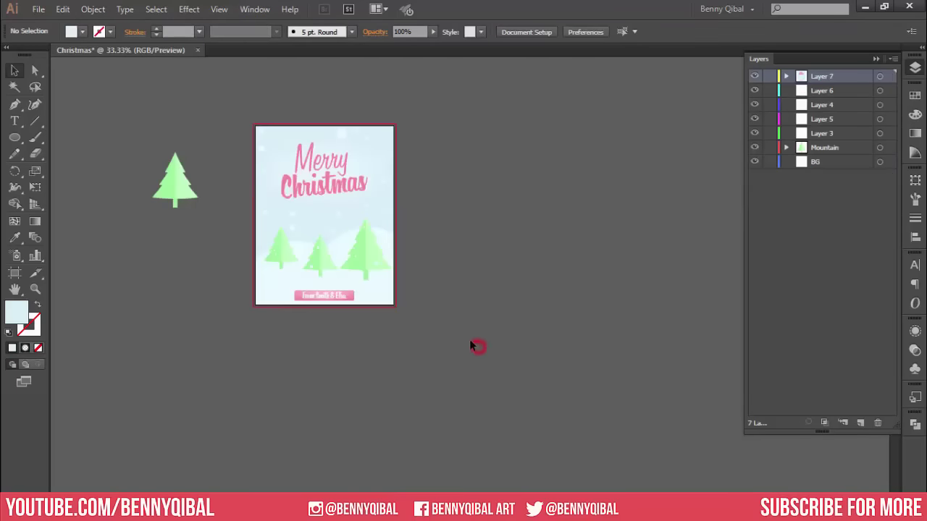
pyautogui.scroll(3, 268, 224)
pyautogui.scroll(-2, 279, 180)
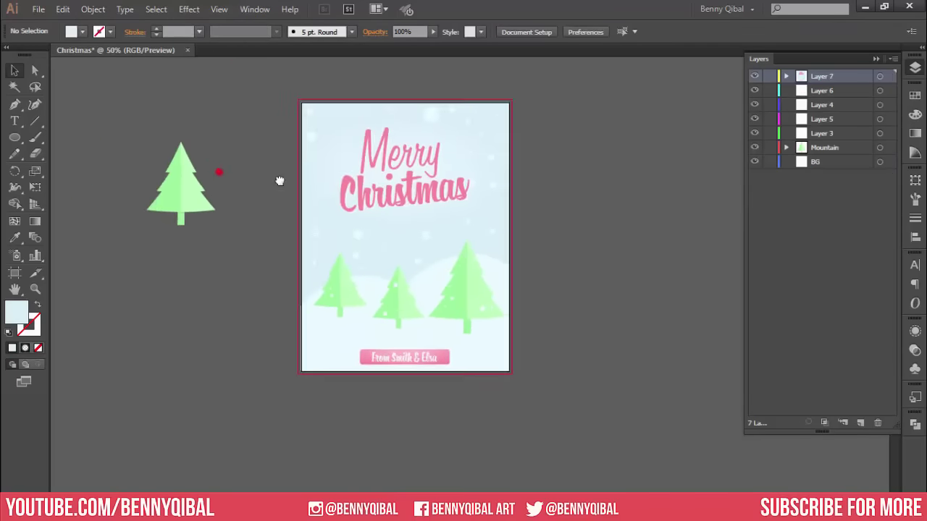
pyautogui.click(217, 171)
pyautogui.press('Delete')
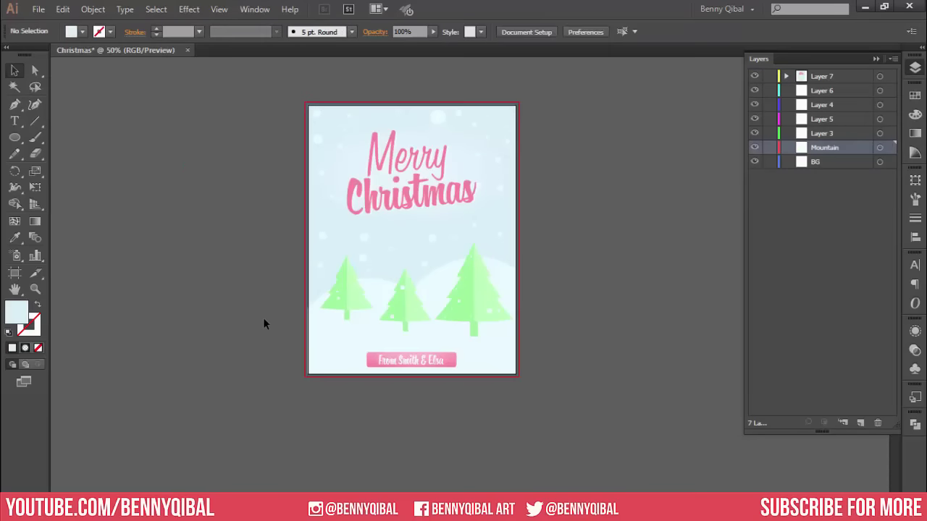